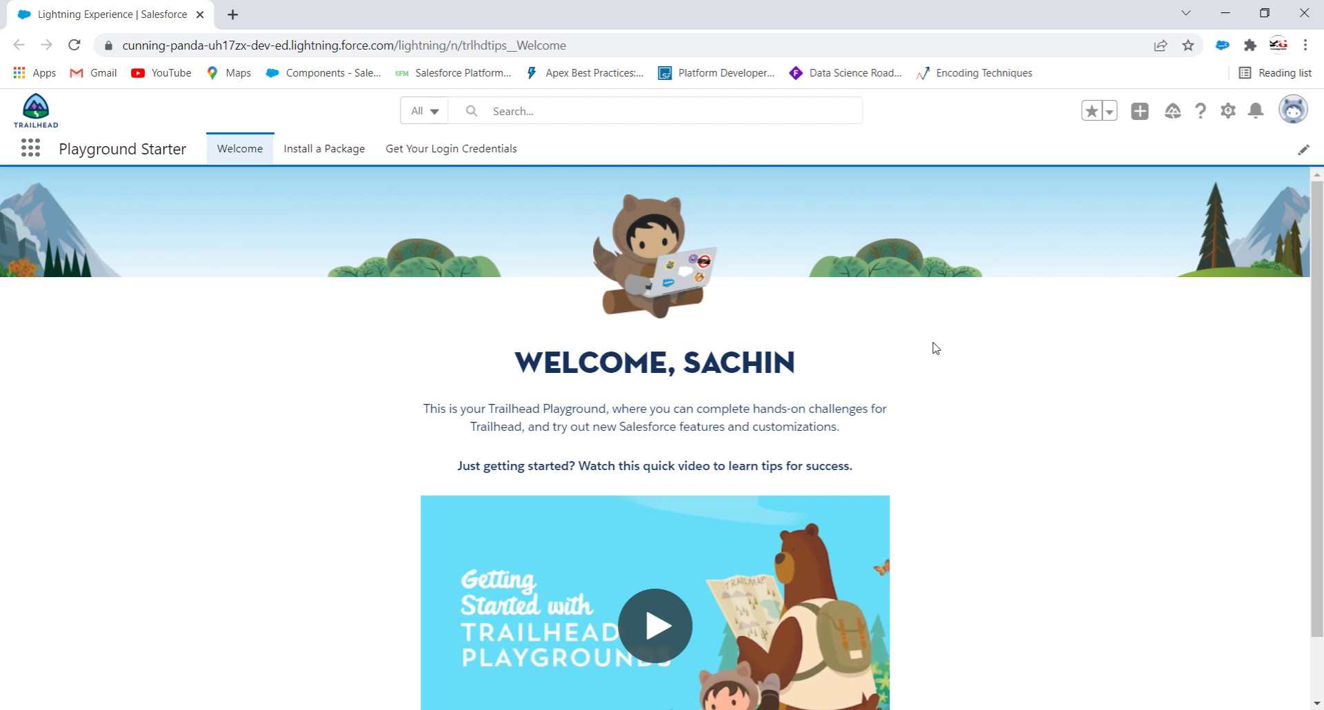
- Open the org's Setup in a new tab and close the original Playground Starter tab
left_click(1224, 117)
left_click(1168, 173)
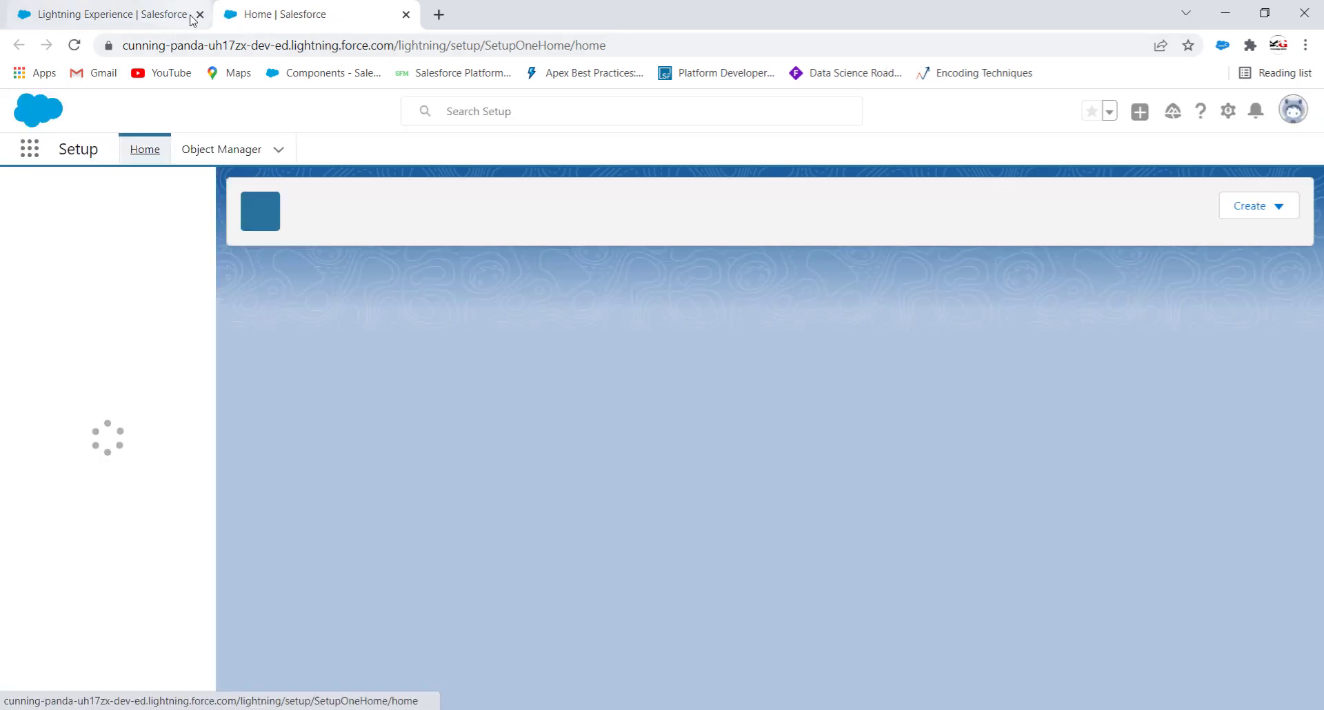
left_click(200, 14)
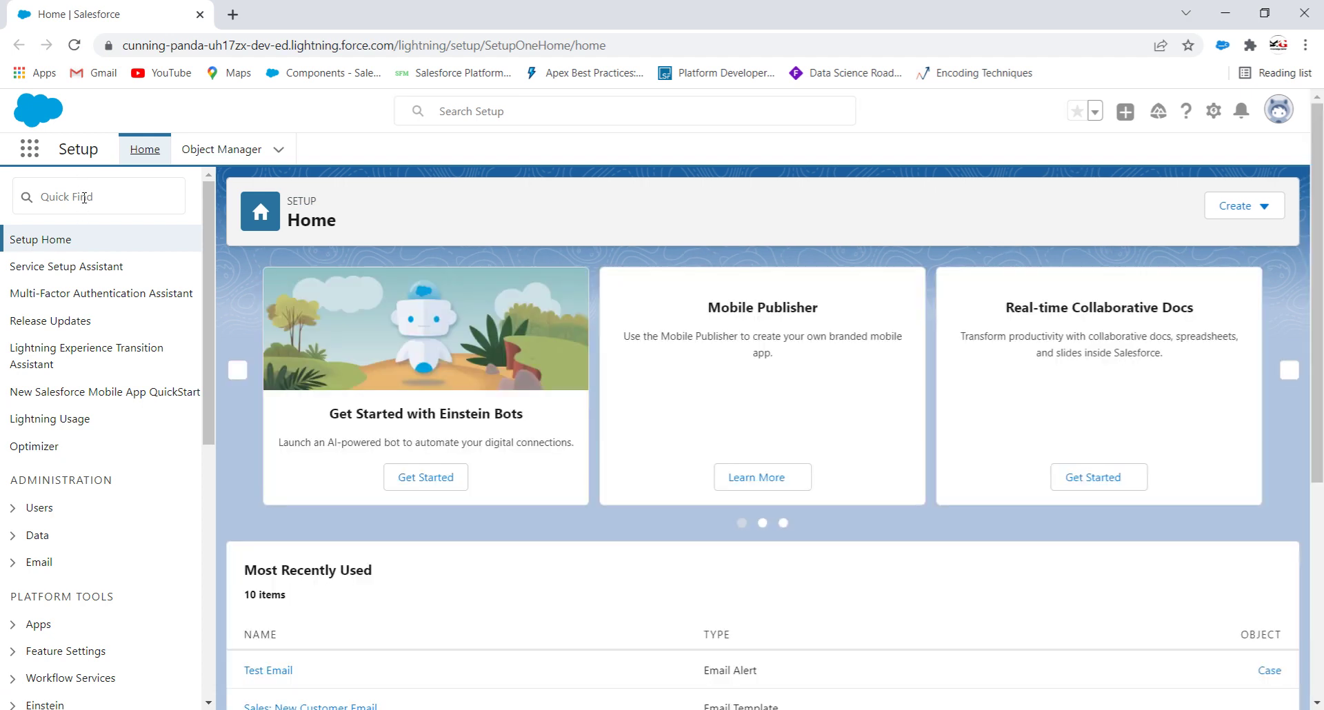
- Search Setup for "case assignment" and open the Case Assignment Rules page
scroll(84, 198, "down", 5)
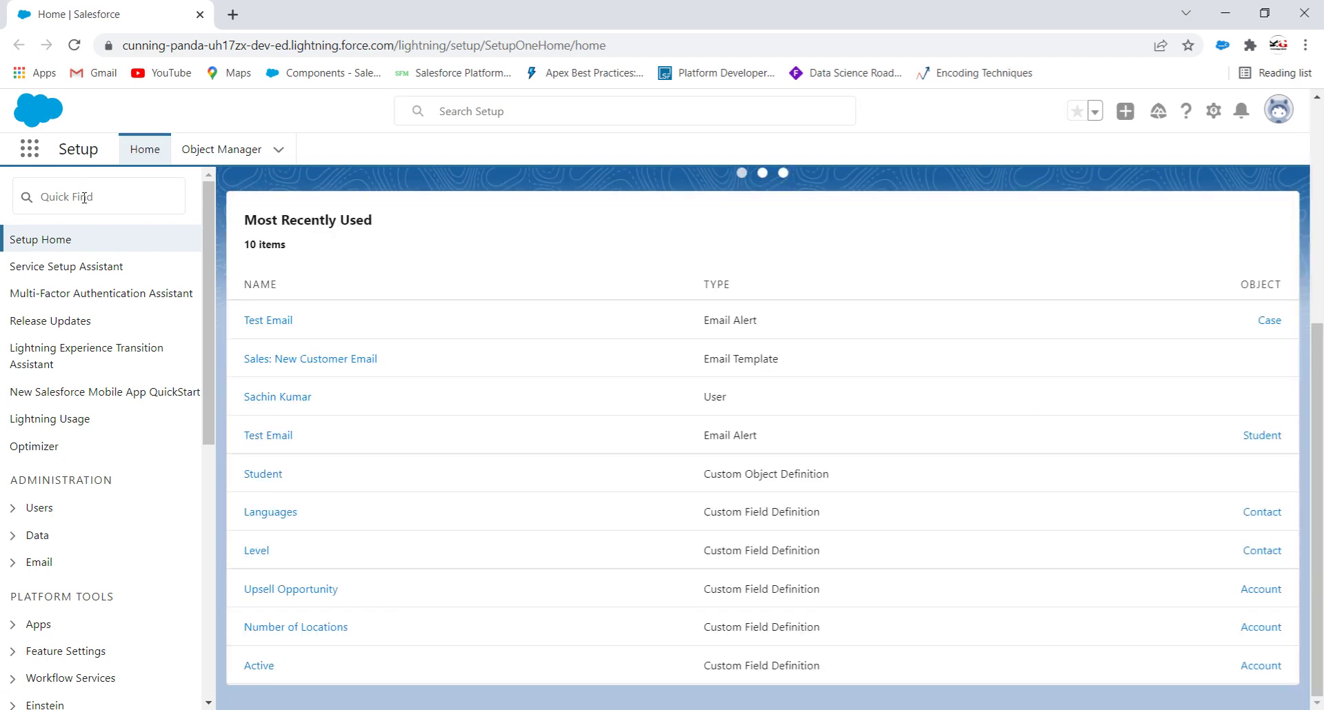
left_click(84, 198)
type("ca")
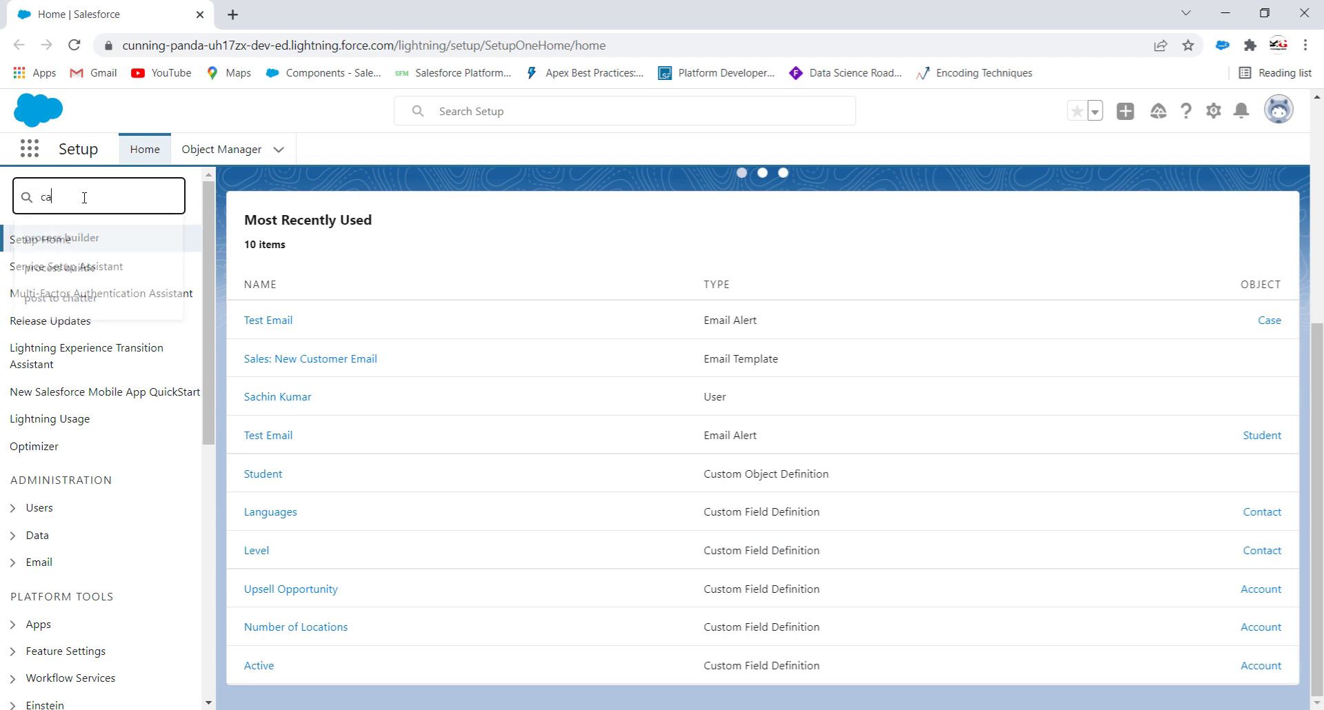
type("se assignment")
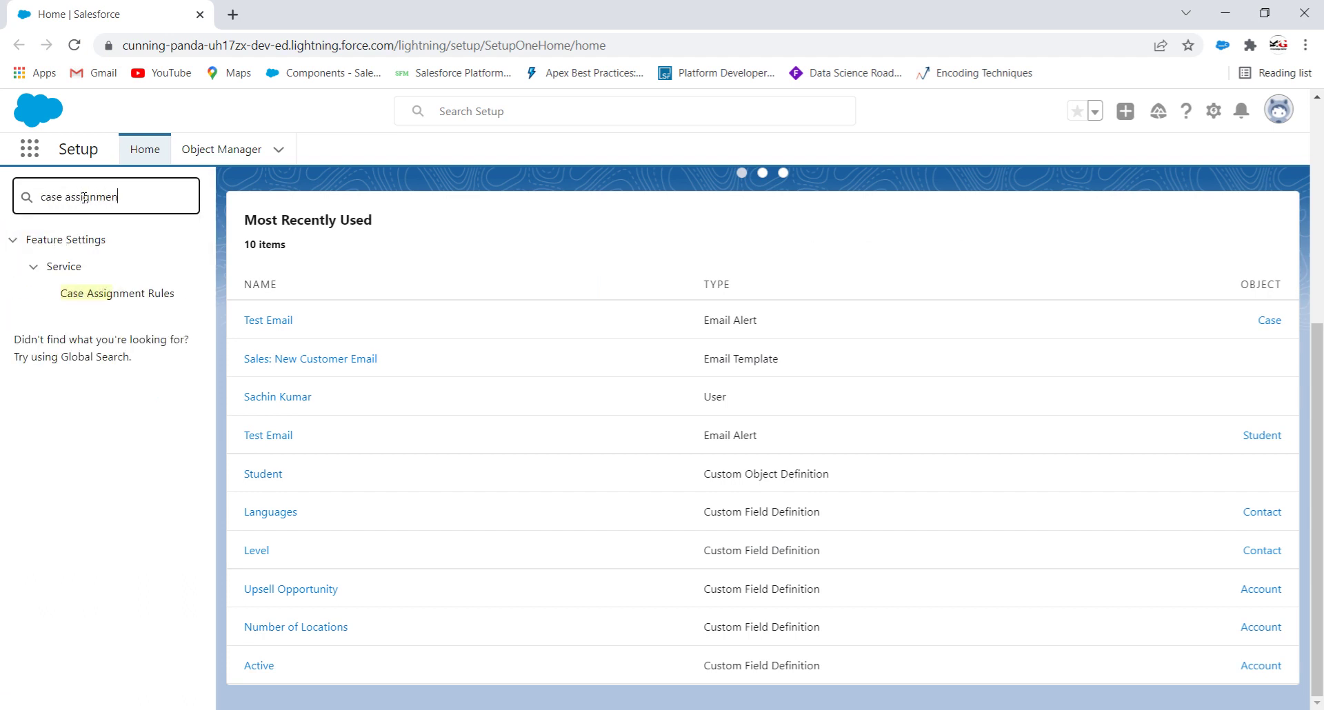
left_click(119, 297)
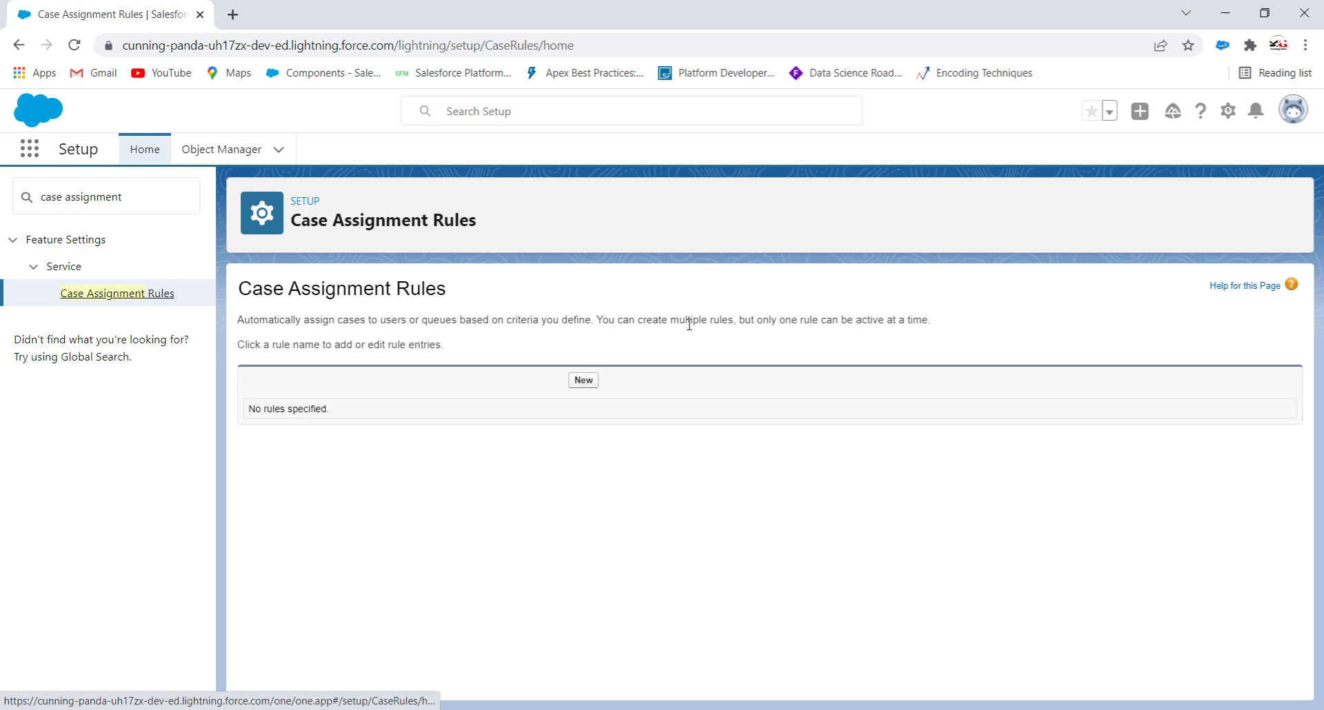
- Create and save an active case assignment rule named "test Assignement"
left_click(584, 380)
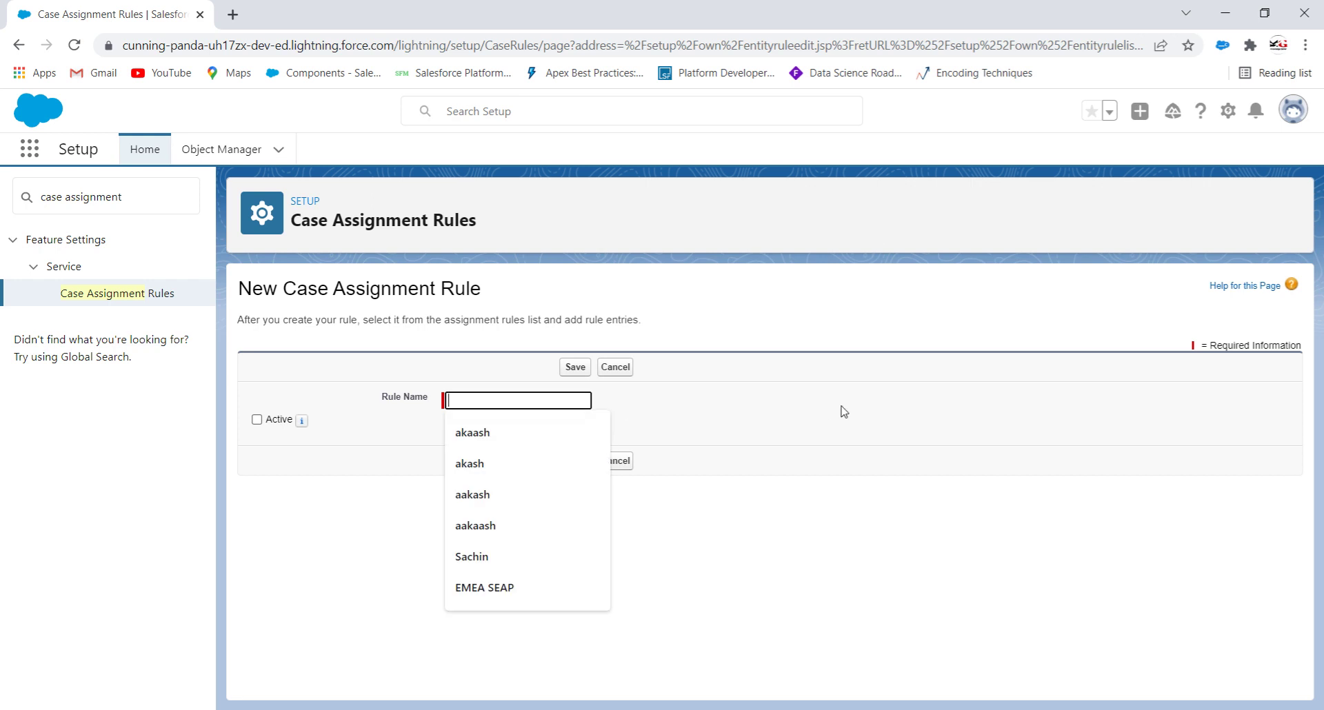
type("test")
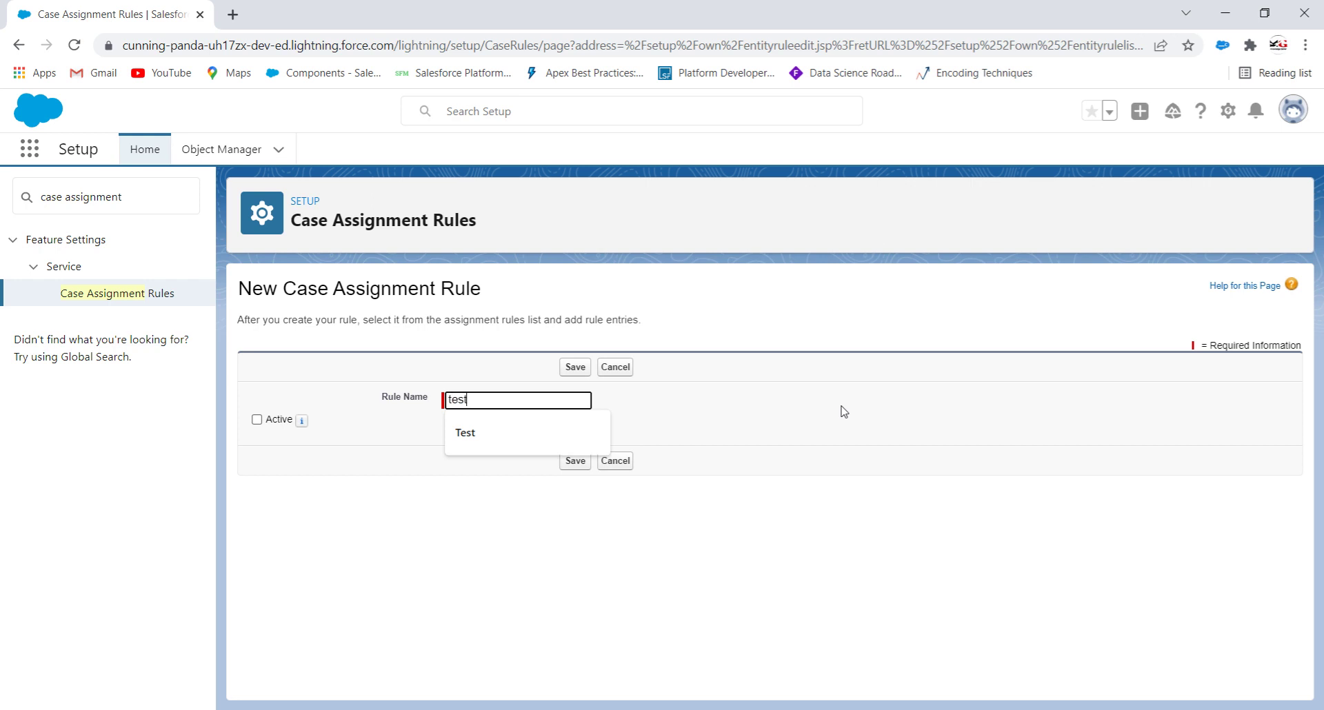
type(" Assi")
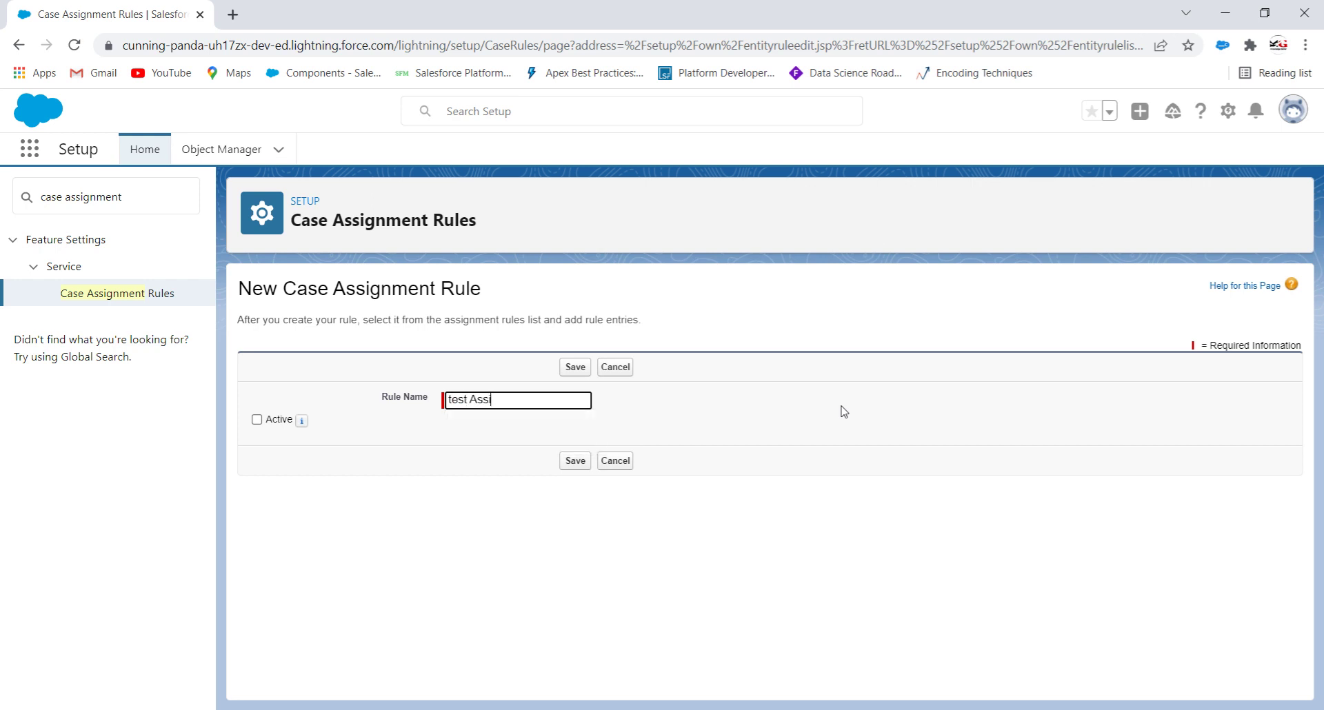
type("gnement")
left_click(844, 412)
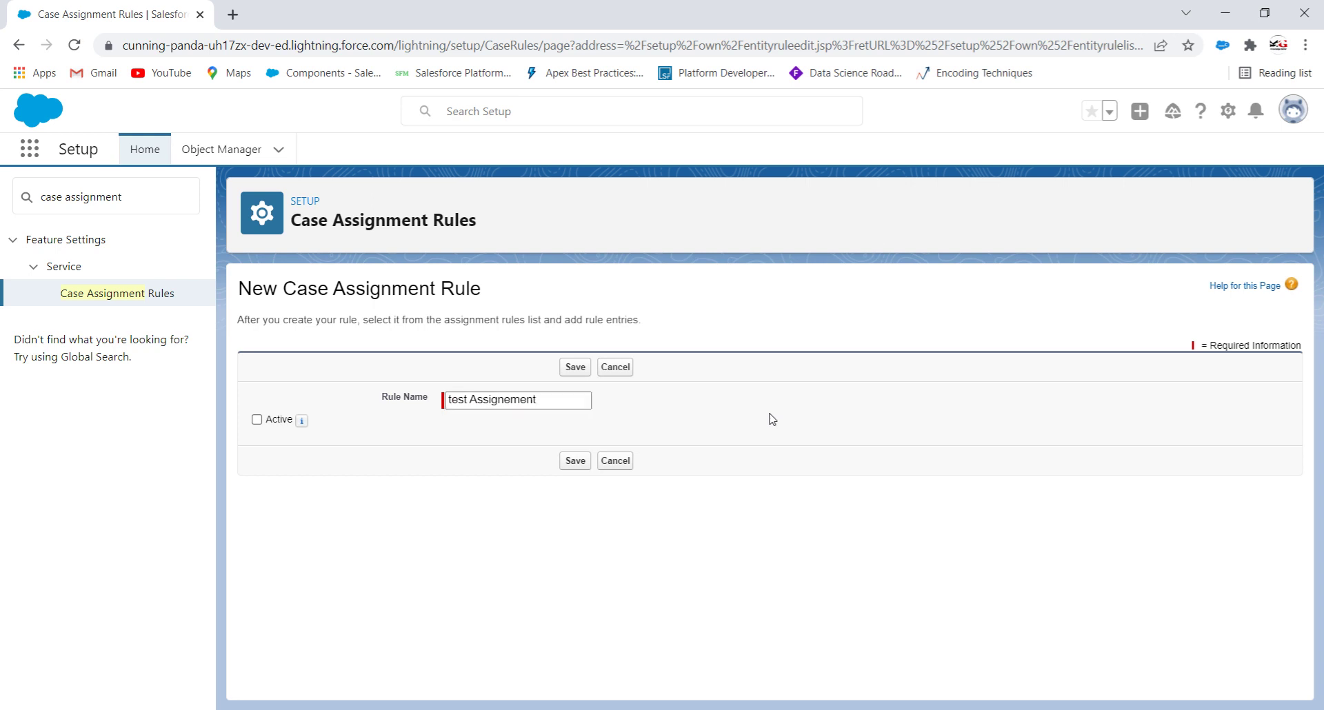
left_click(257, 420)
left_click(574, 462)
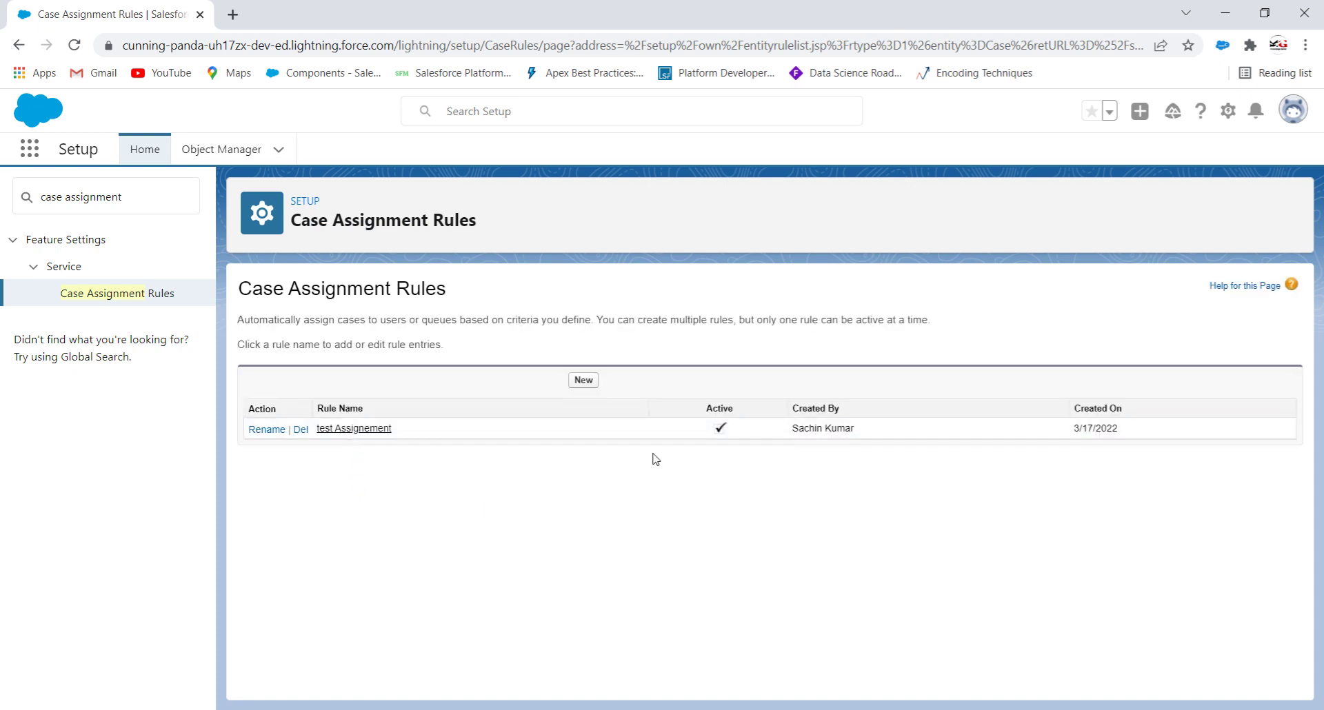
- Start a new rule entry in the "test Assignement" rule and set its sort order to 1
left_click(354, 429)
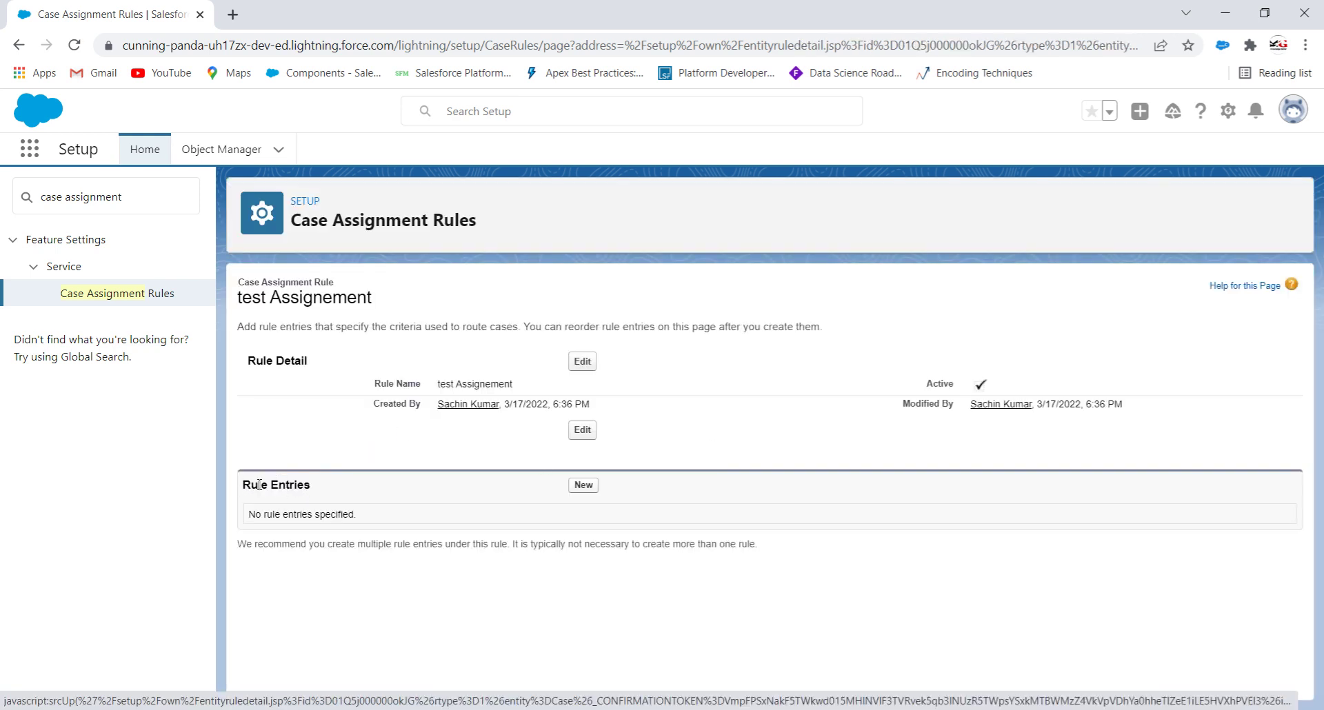
left_click_drag(248, 488, 314, 490)
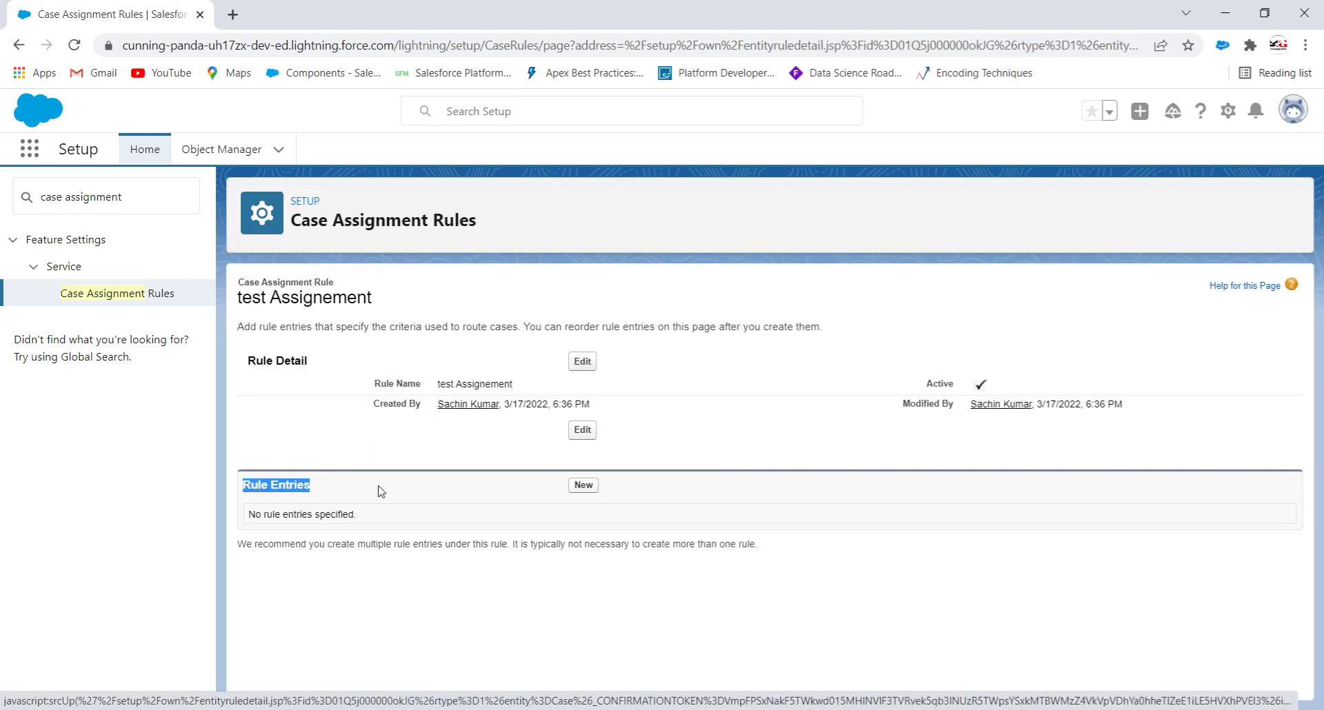
left_click(585, 487)
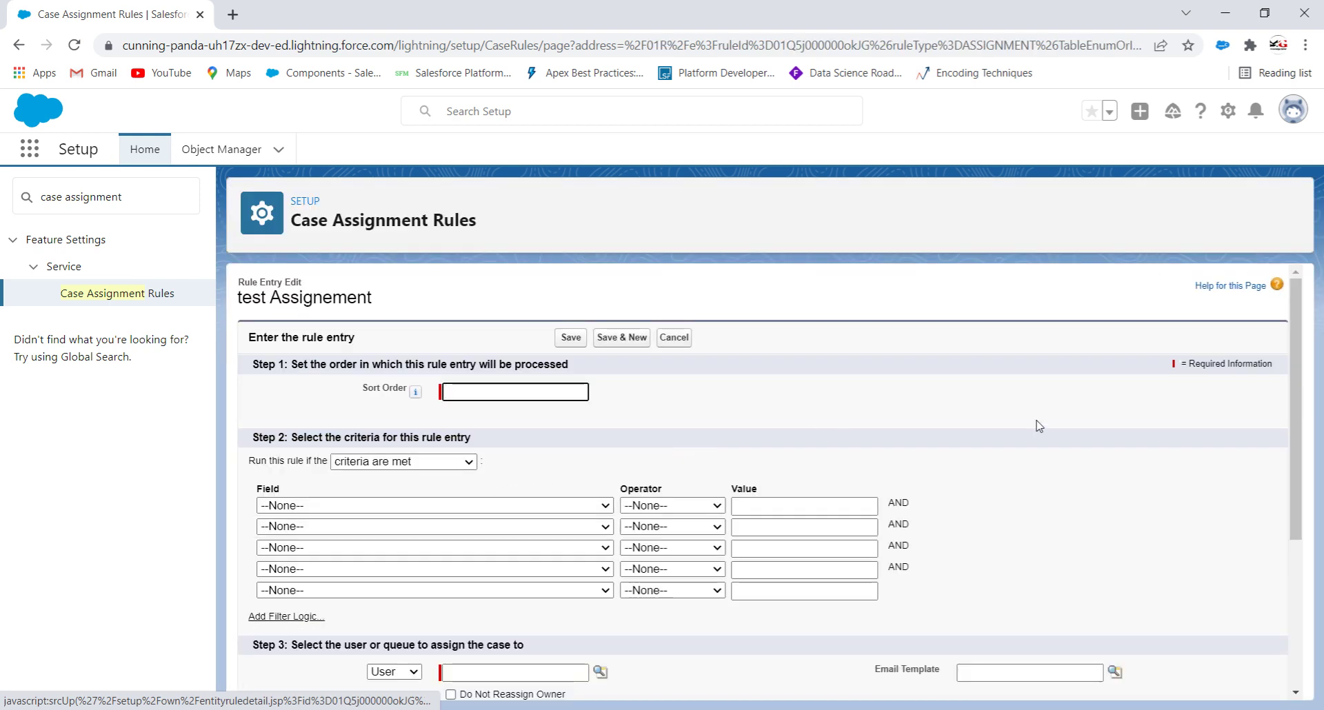
scroll(1034, 423, "down", 2)
scroll(1039, 425, "up", 2)
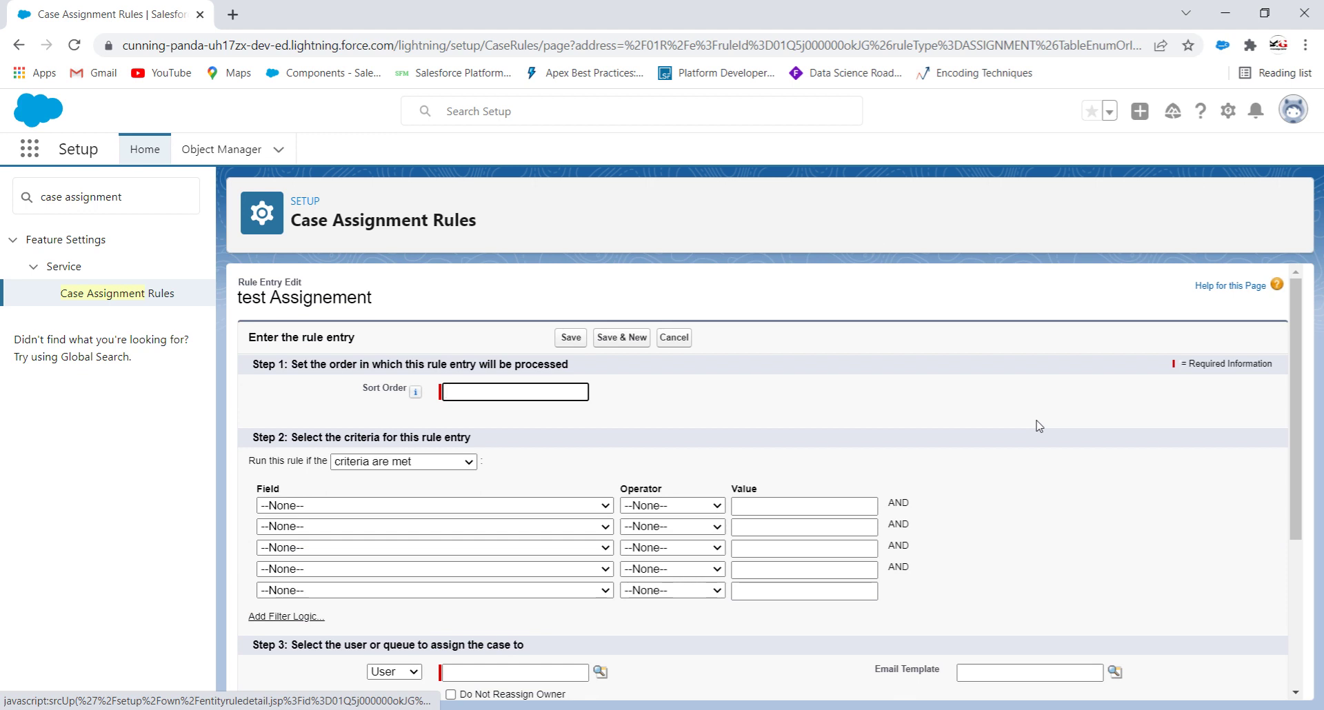
left_click(544, 387)
left_click(541, 420)
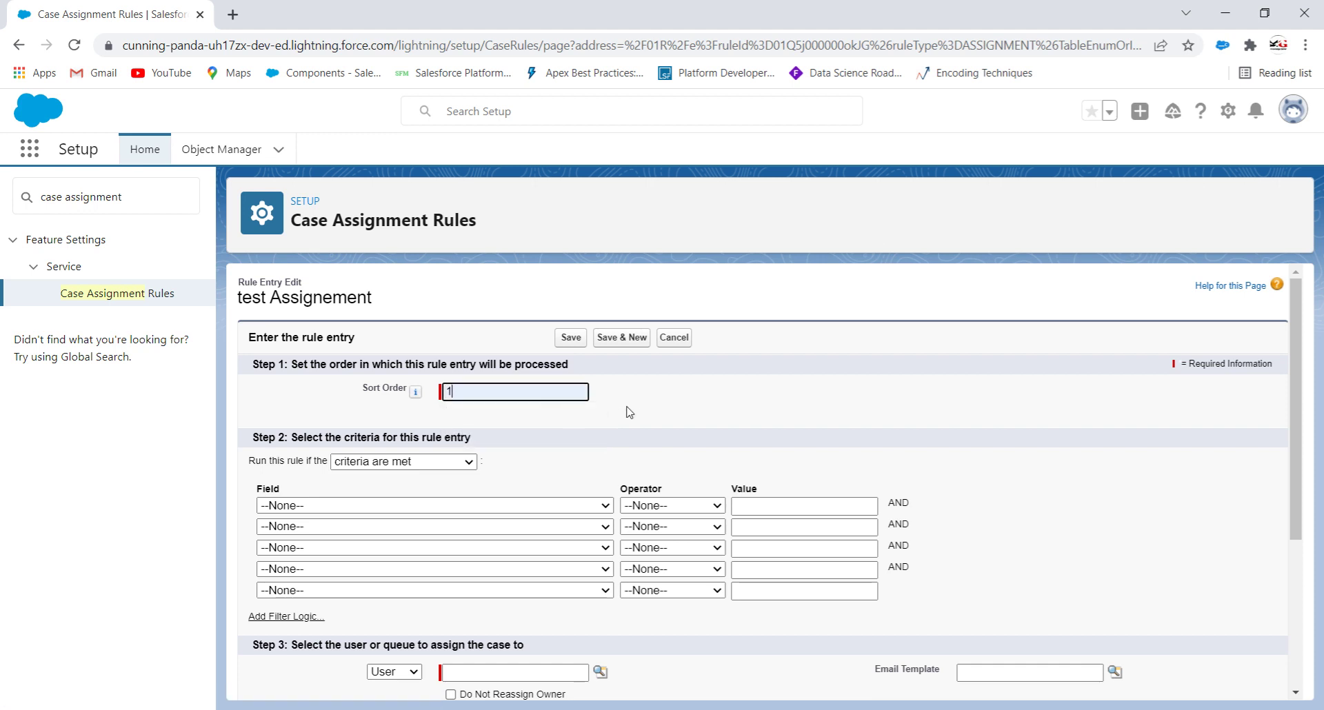
- Set the rule entry's first criterion to Case: Priority equals High, picking the value from the lookup
scroll(621, 400, "down", 1)
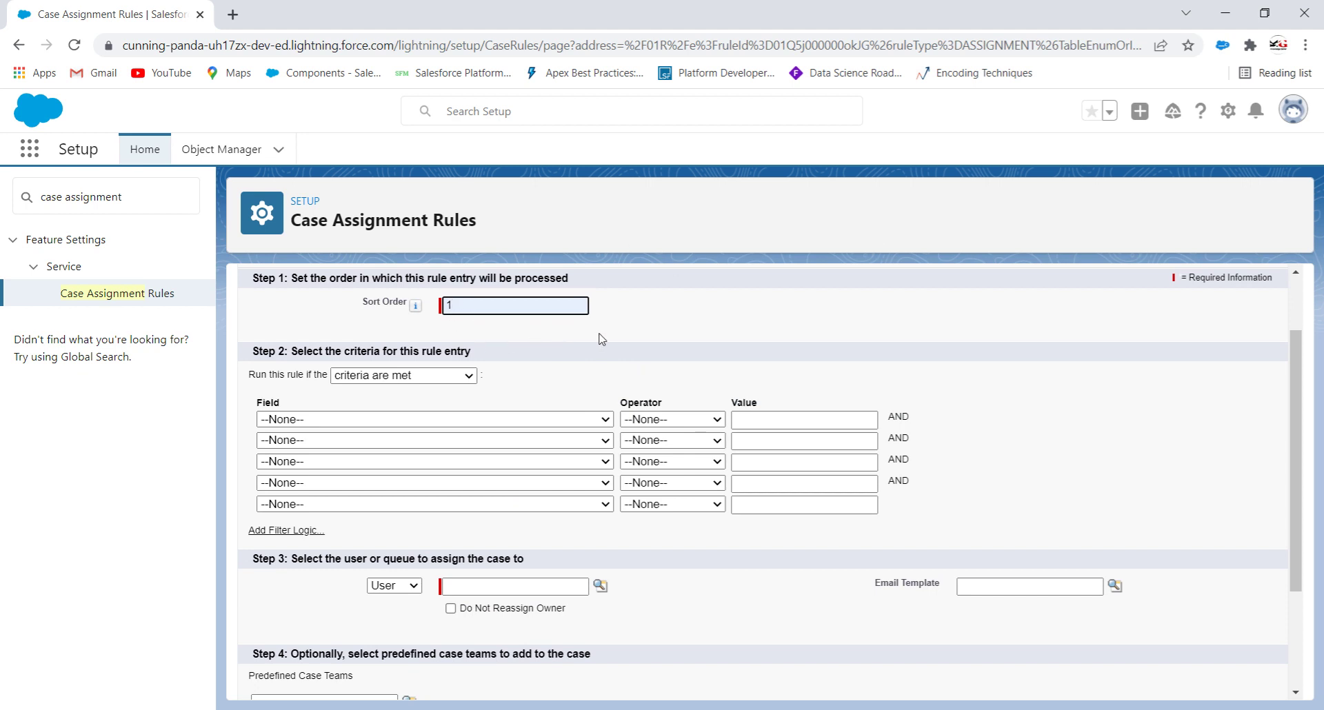
left_click(456, 421)
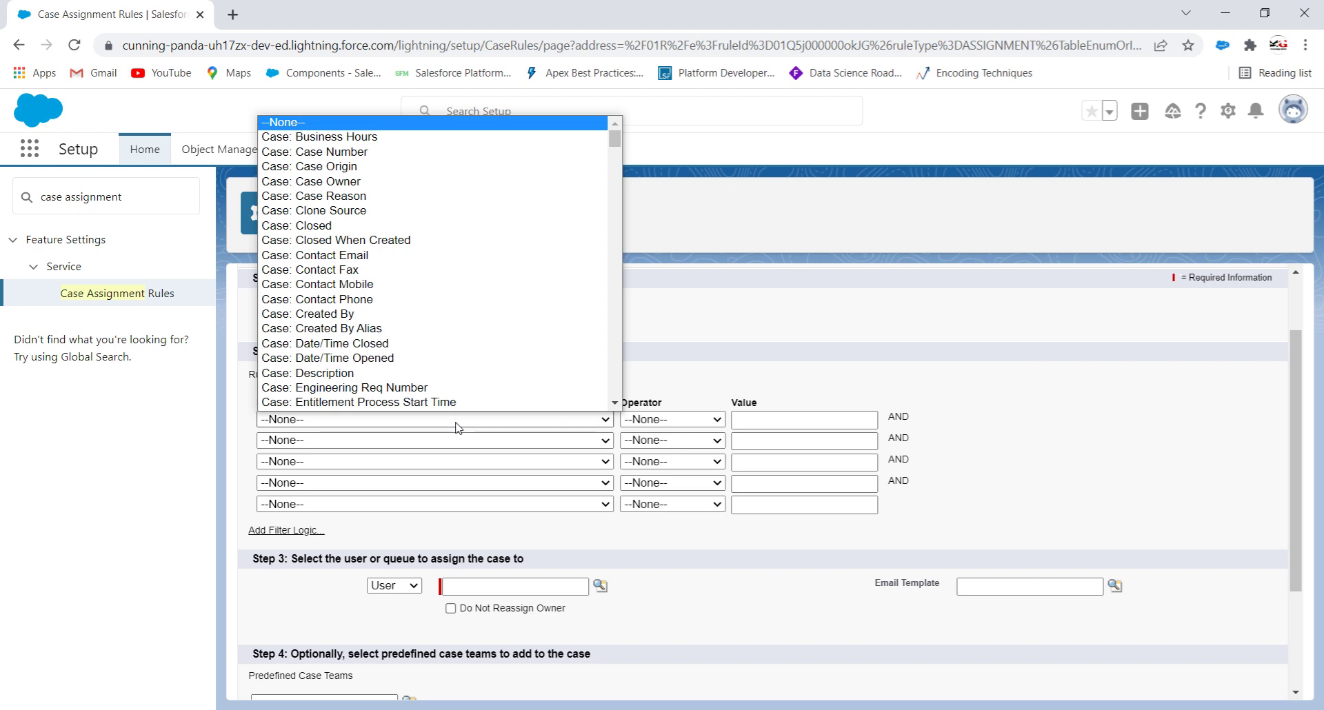
scroll(393, 331, "down", 5)
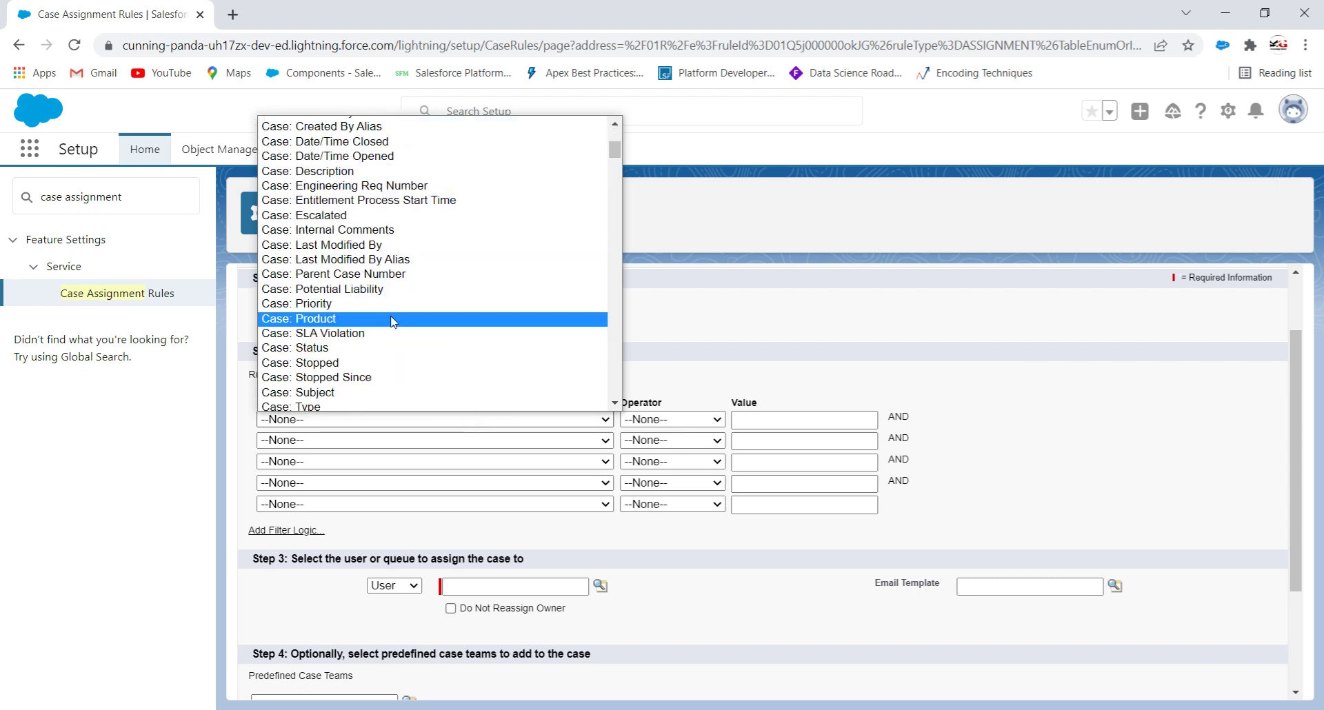
left_click(361, 306)
left_click(670, 419)
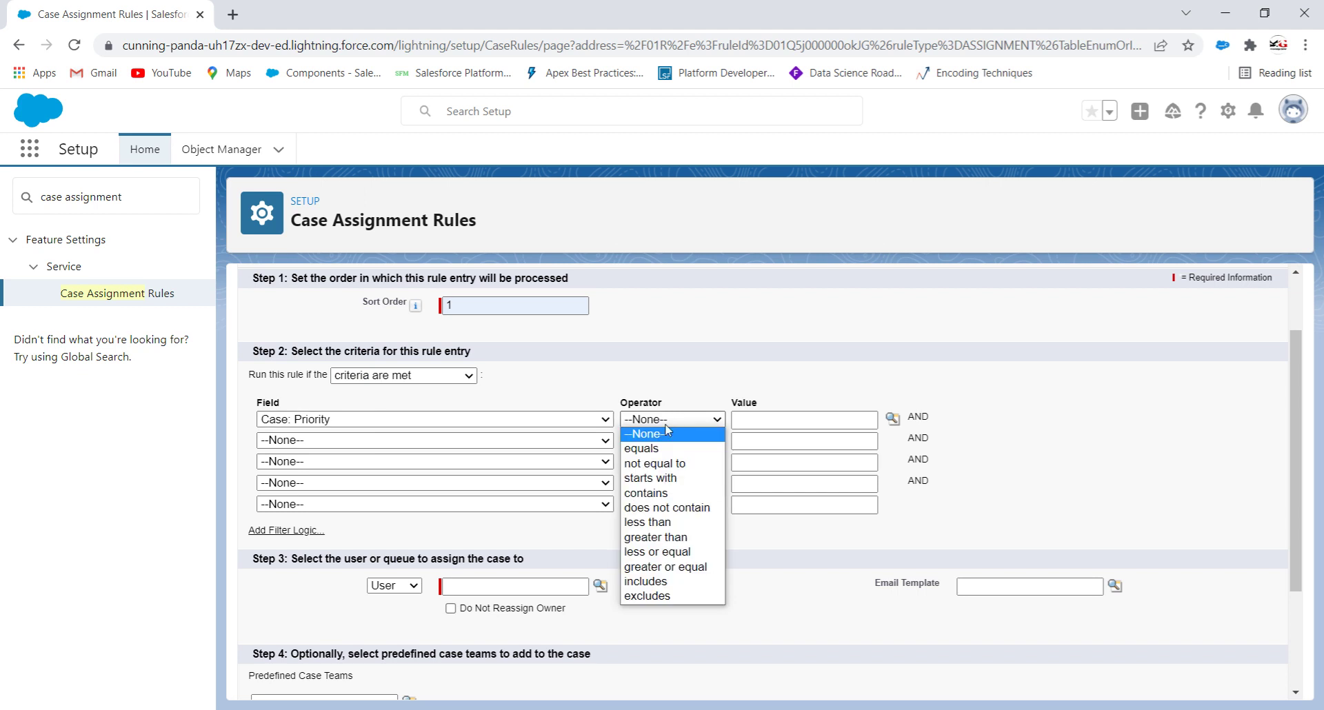
left_click(655, 450)
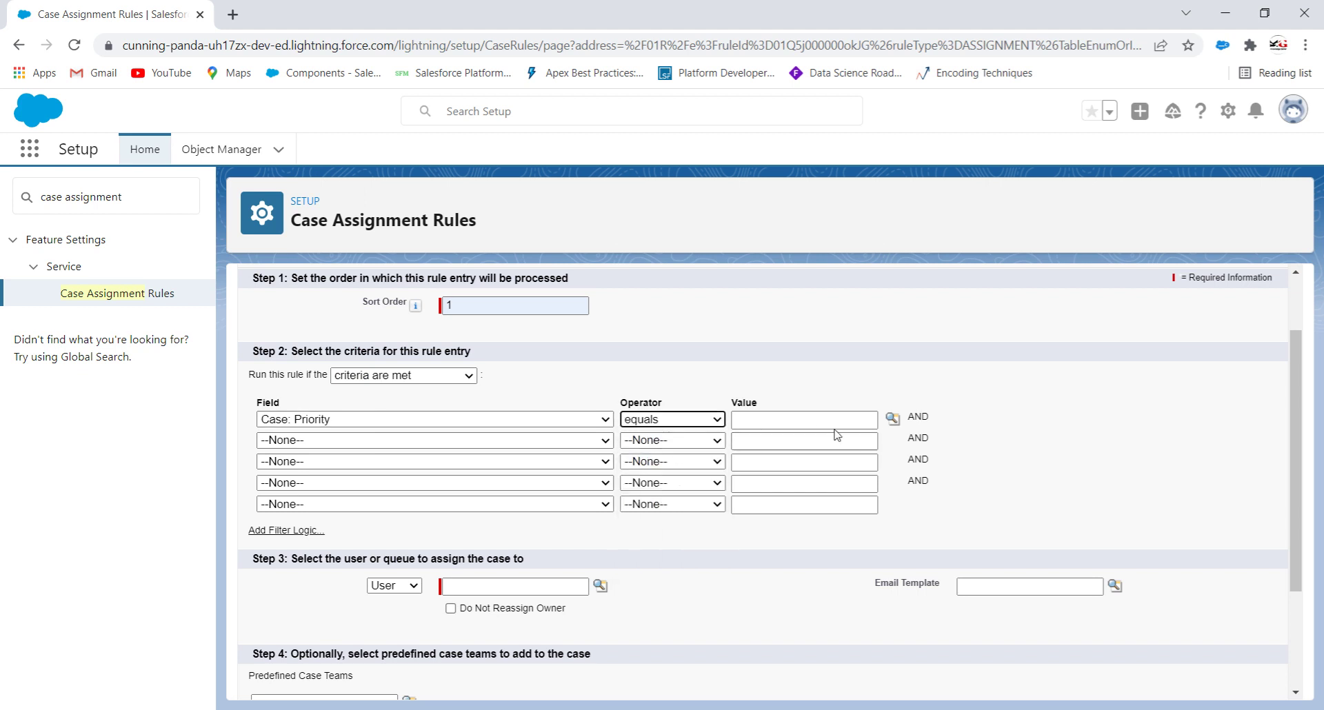
left_click(892, 419)
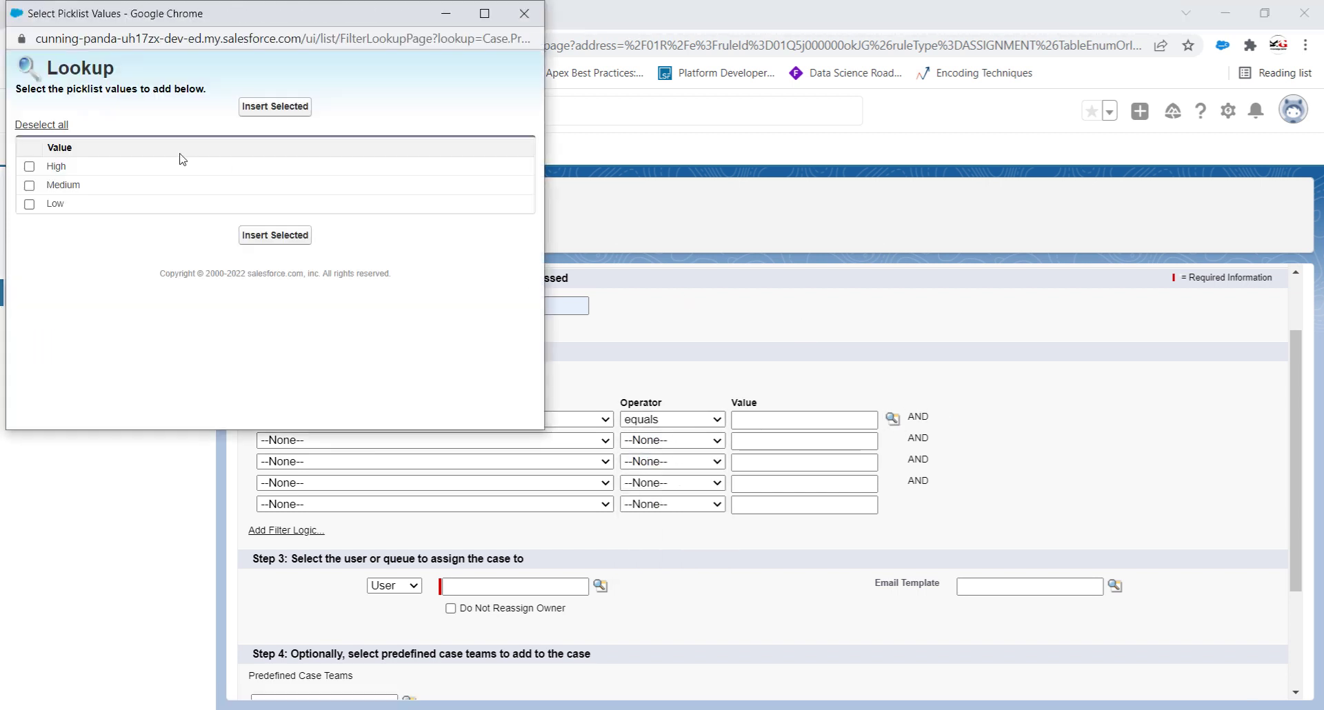
left_click(29, 166)
left_click(274, 235)
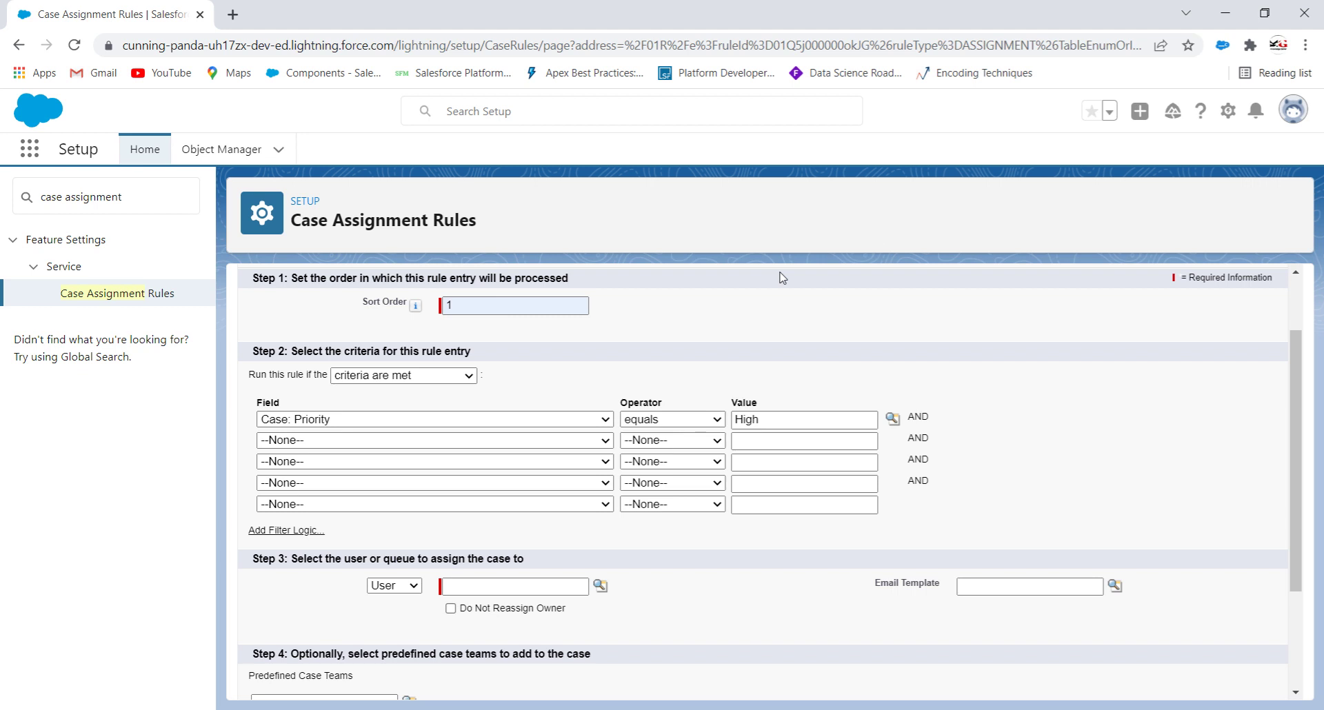
left_click(473, 442)
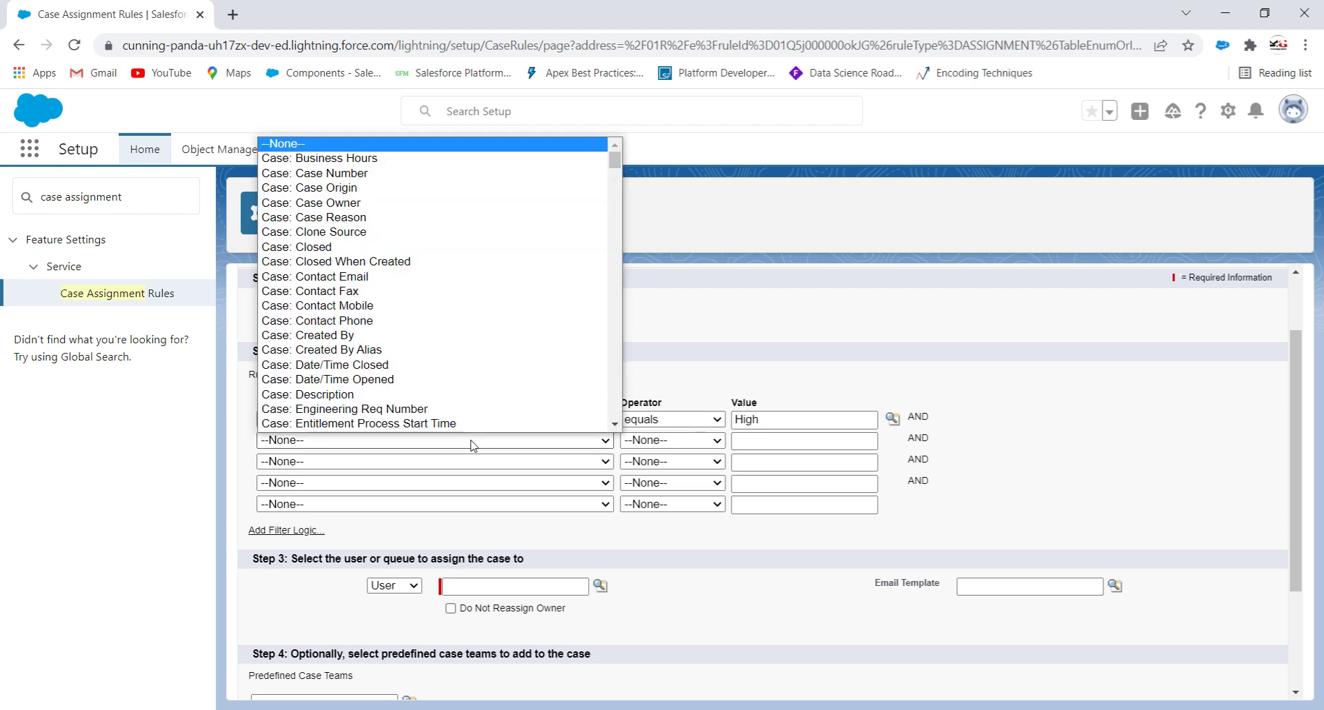
scroll(413, 293, "down", 20)
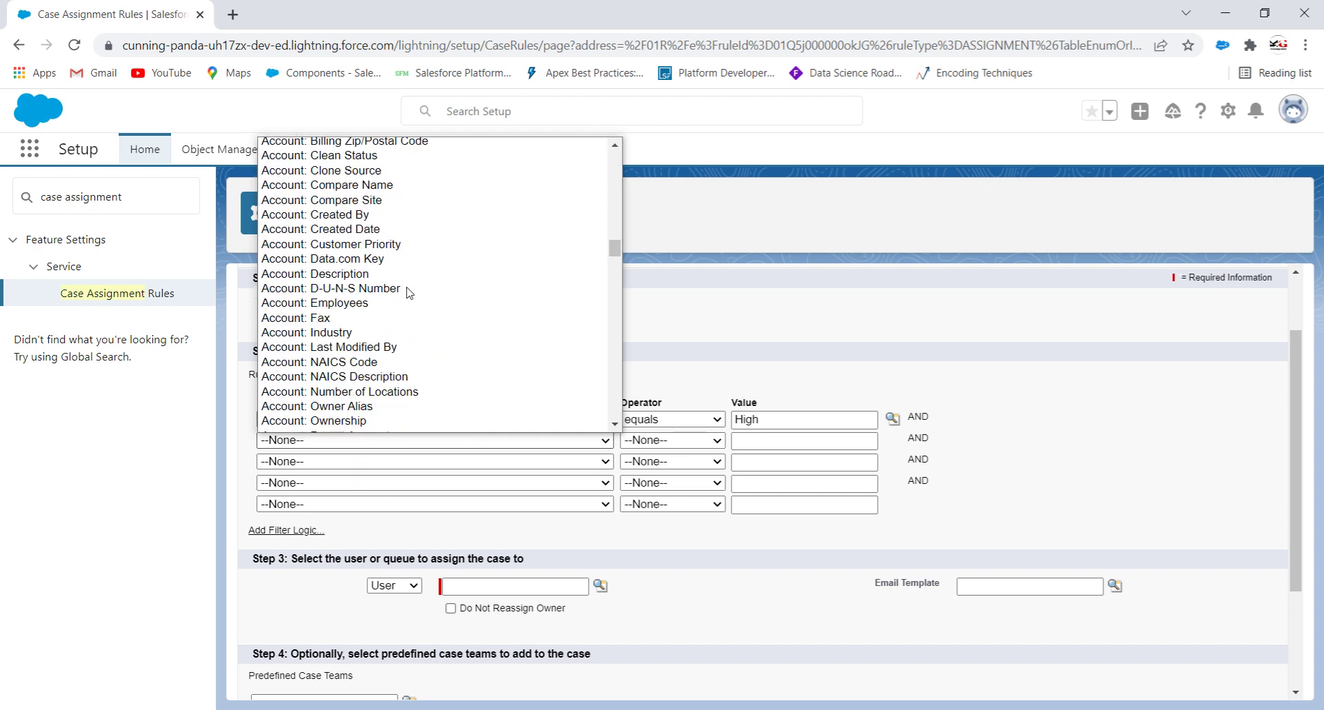
scroll(442, 307, "down", 4)
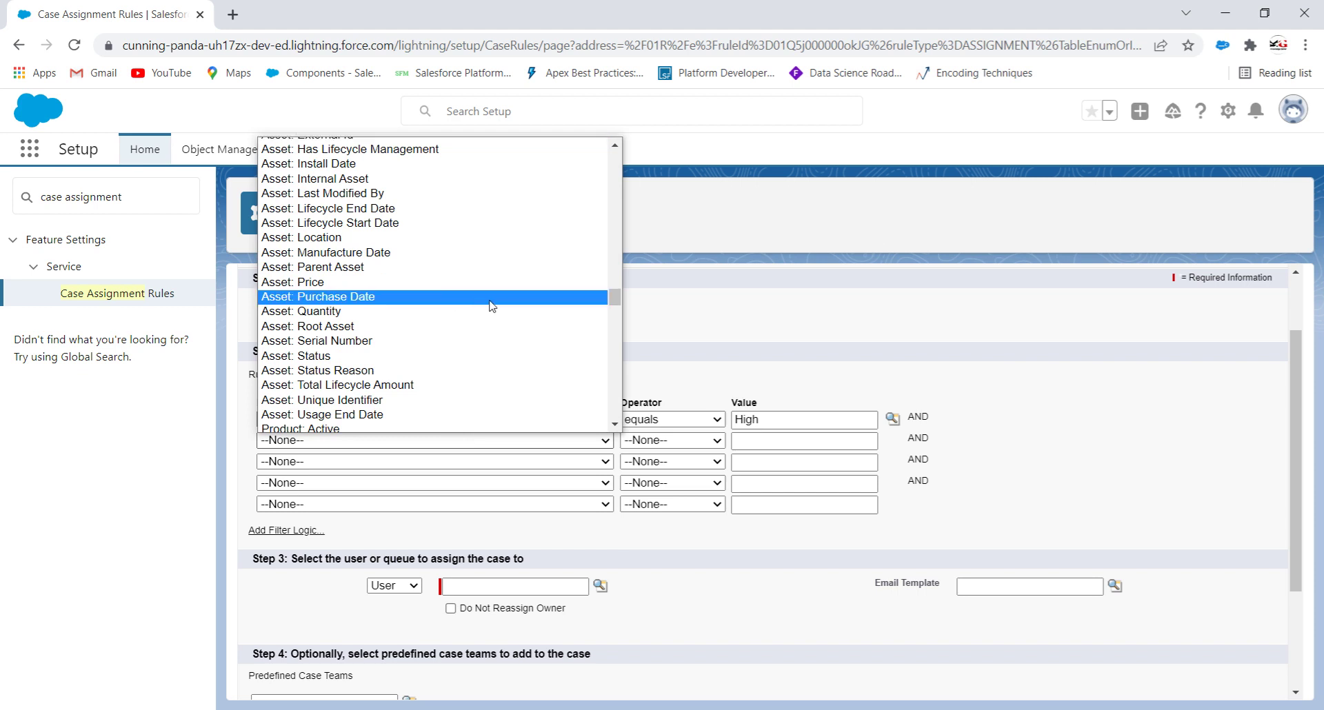
left_click(743, 302)
- Set the rule entry's assignee type to Queue
scroll(743, 302, "down", 3)
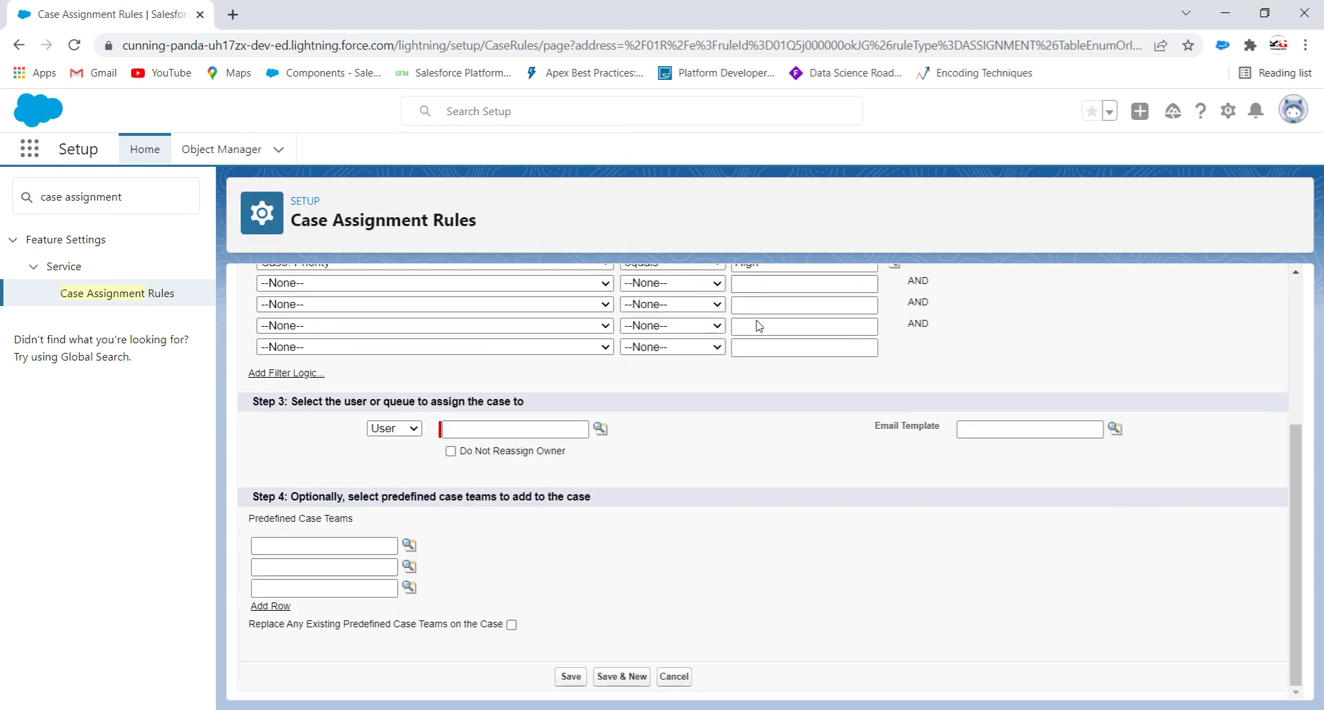
left_click(401, 430)
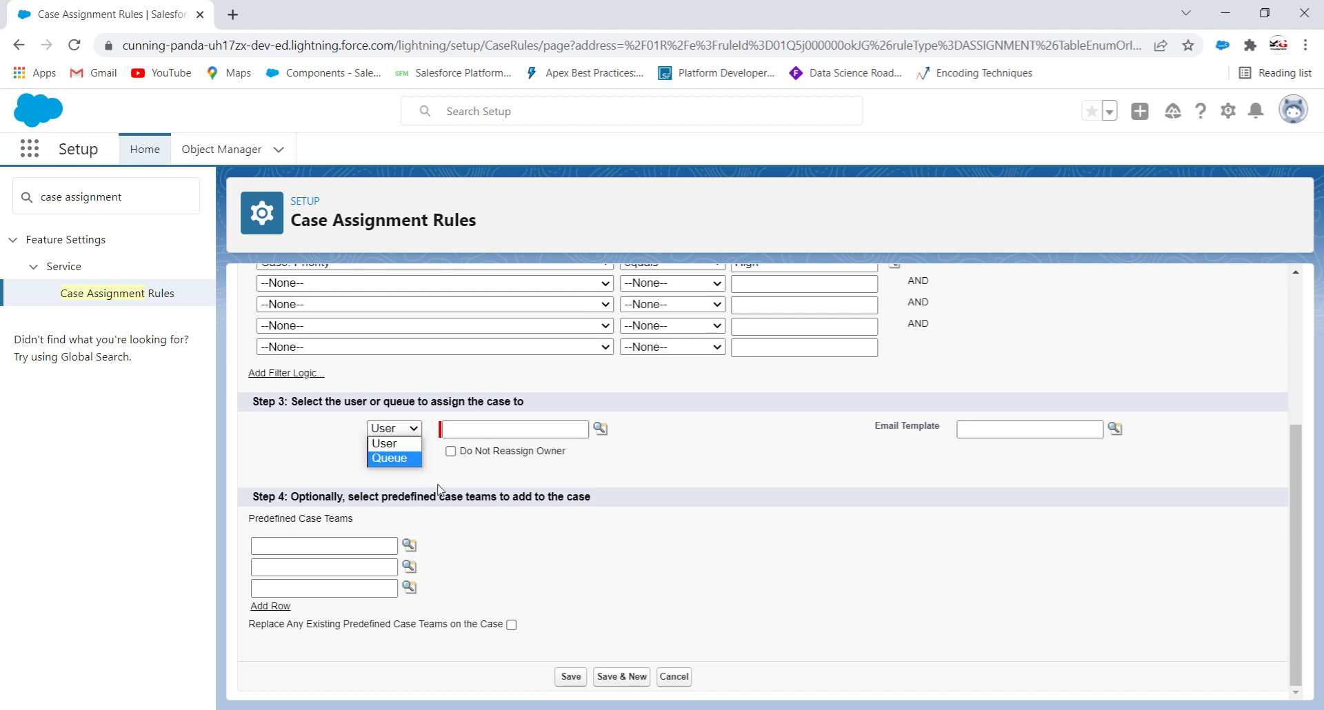
left_click(390, 443)
left_click(518, 429)
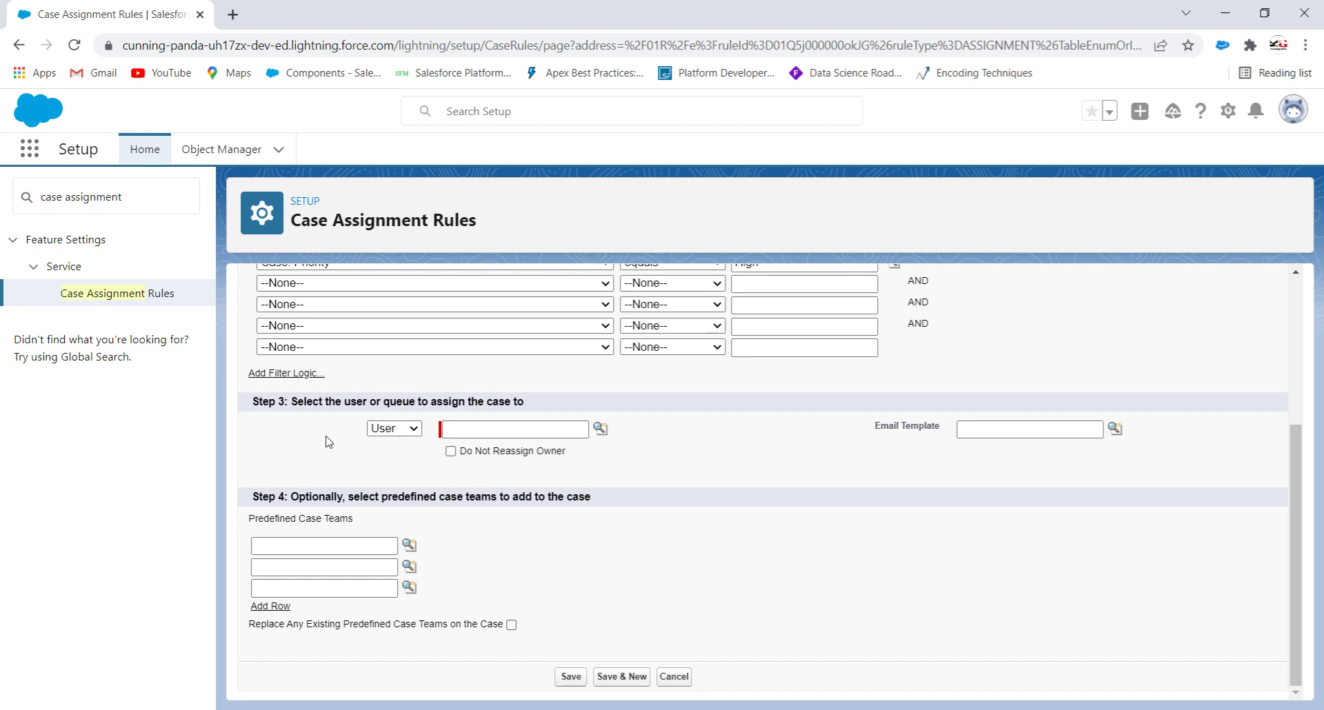
left_click(376, 429)
left_click(388, 457)
left_click(593, 466)
- Duplicate the rule entry's browser tab and open the Queues setup page in the copy
right_click(147, 2)
left_click(186, 127)
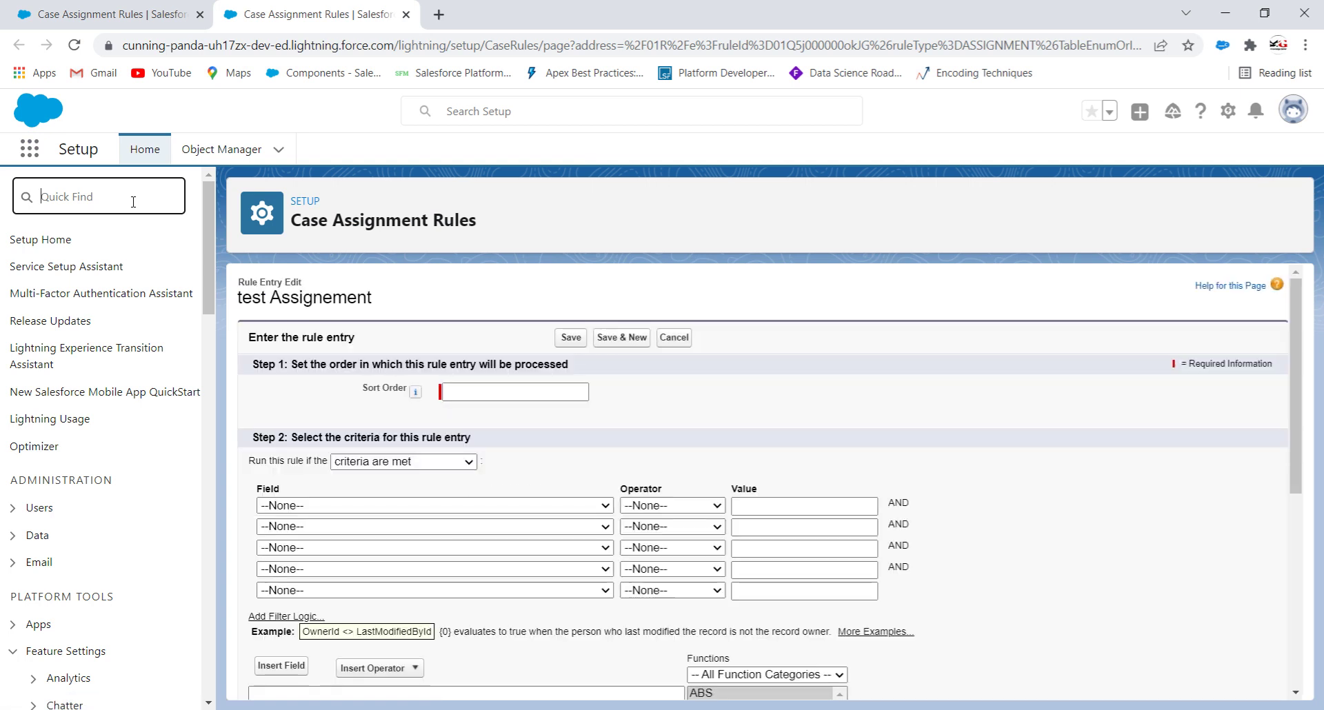
type("queue")
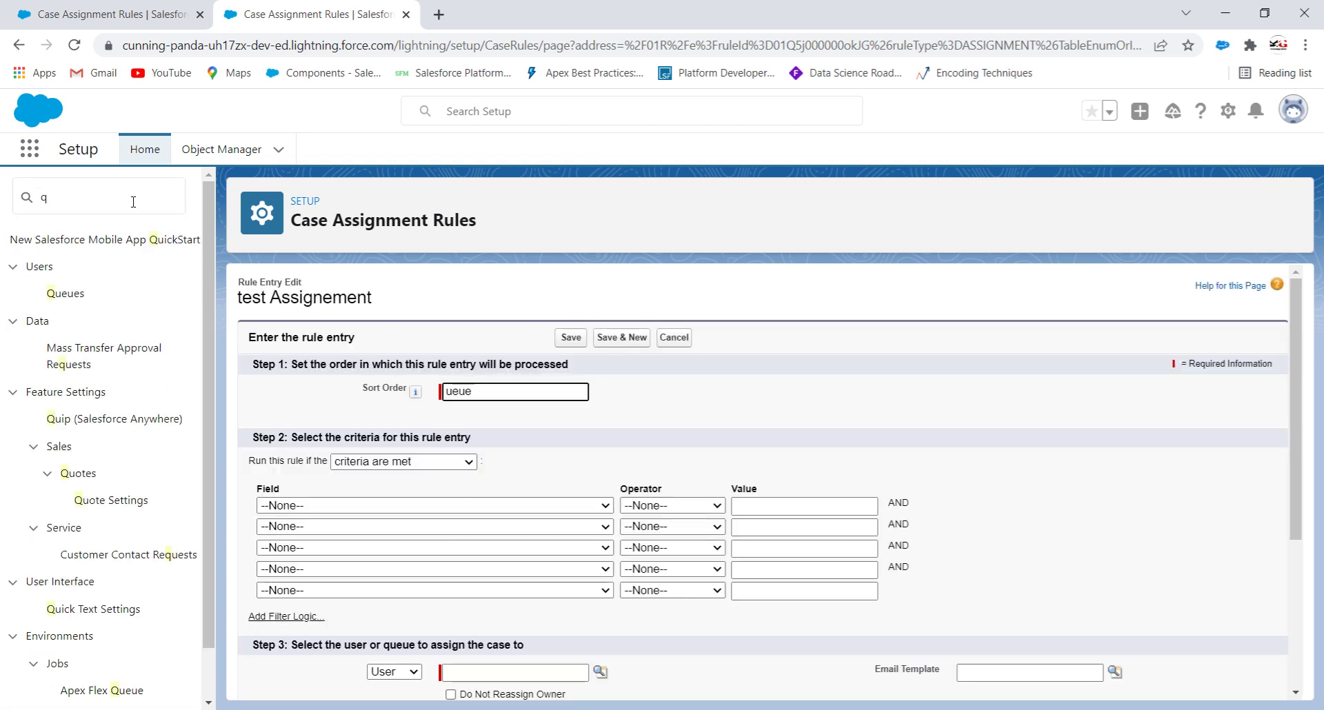
left_click(70, 293)
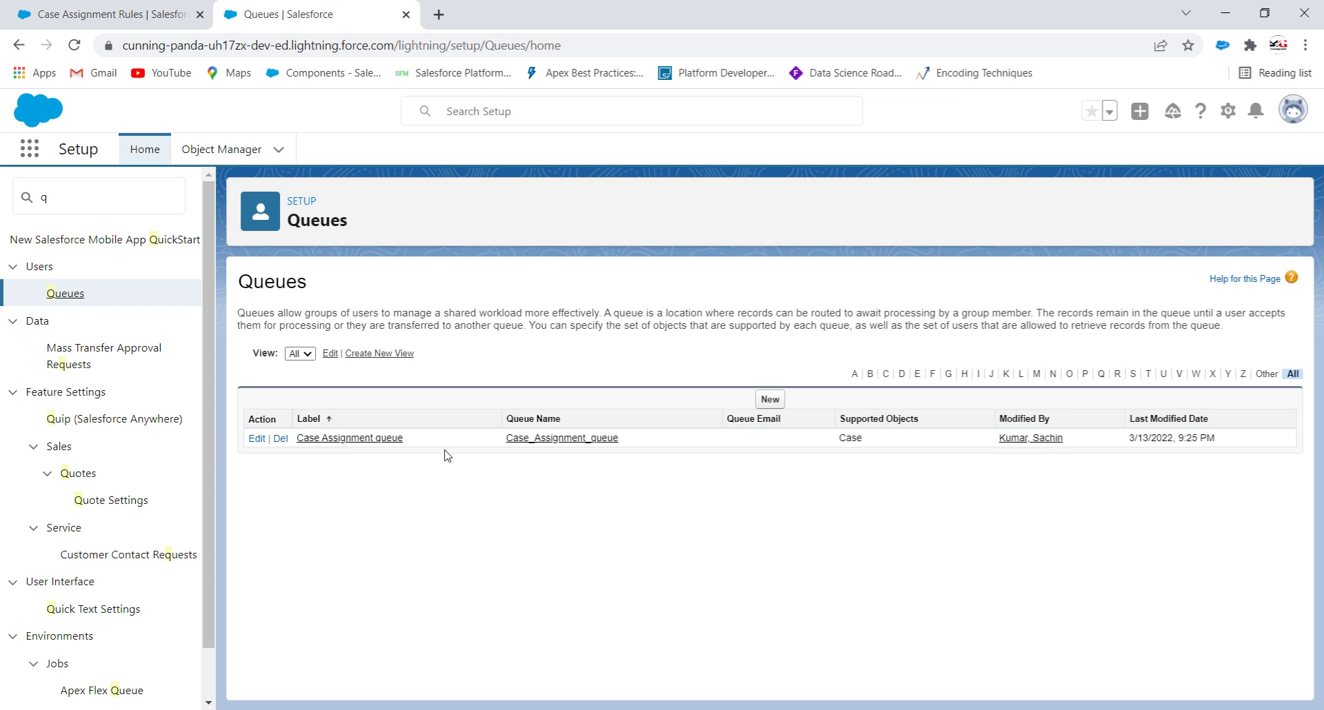
- Start a new queue labelled "test queue" with the queue name test_queue
left_click(769, 400)
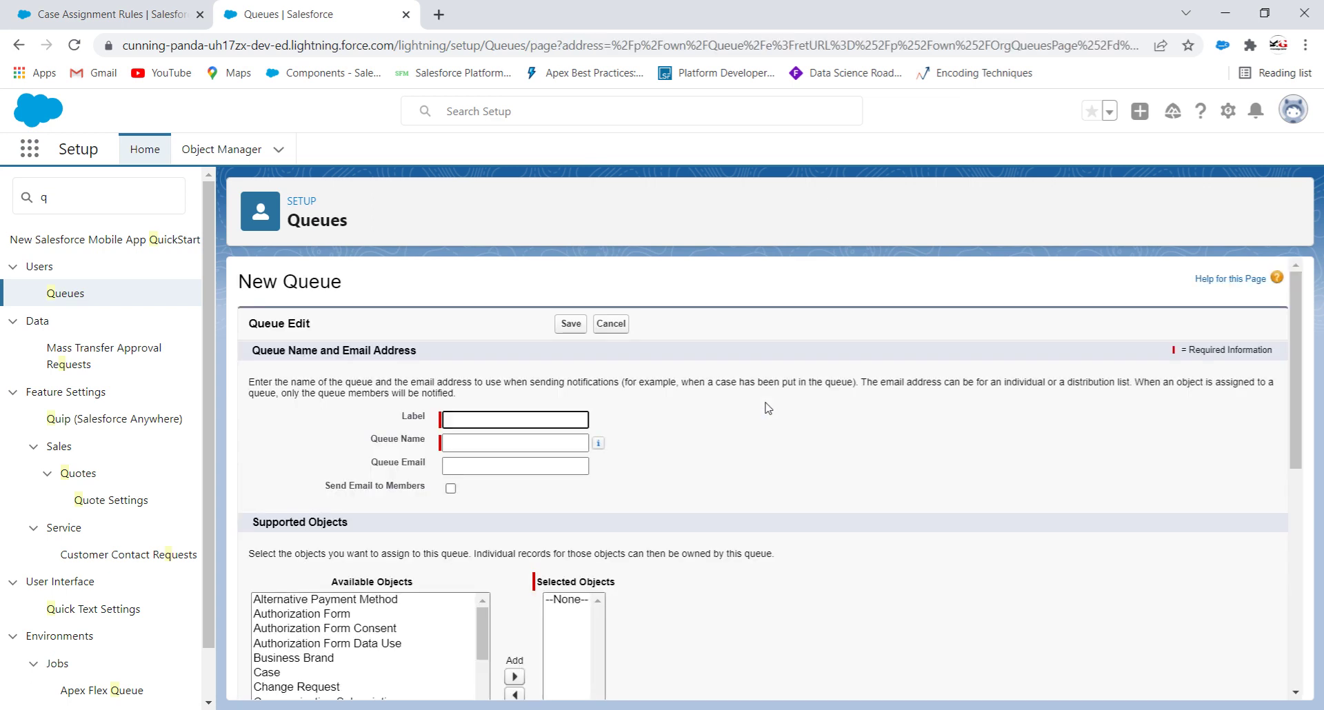
left_click(542, 417)
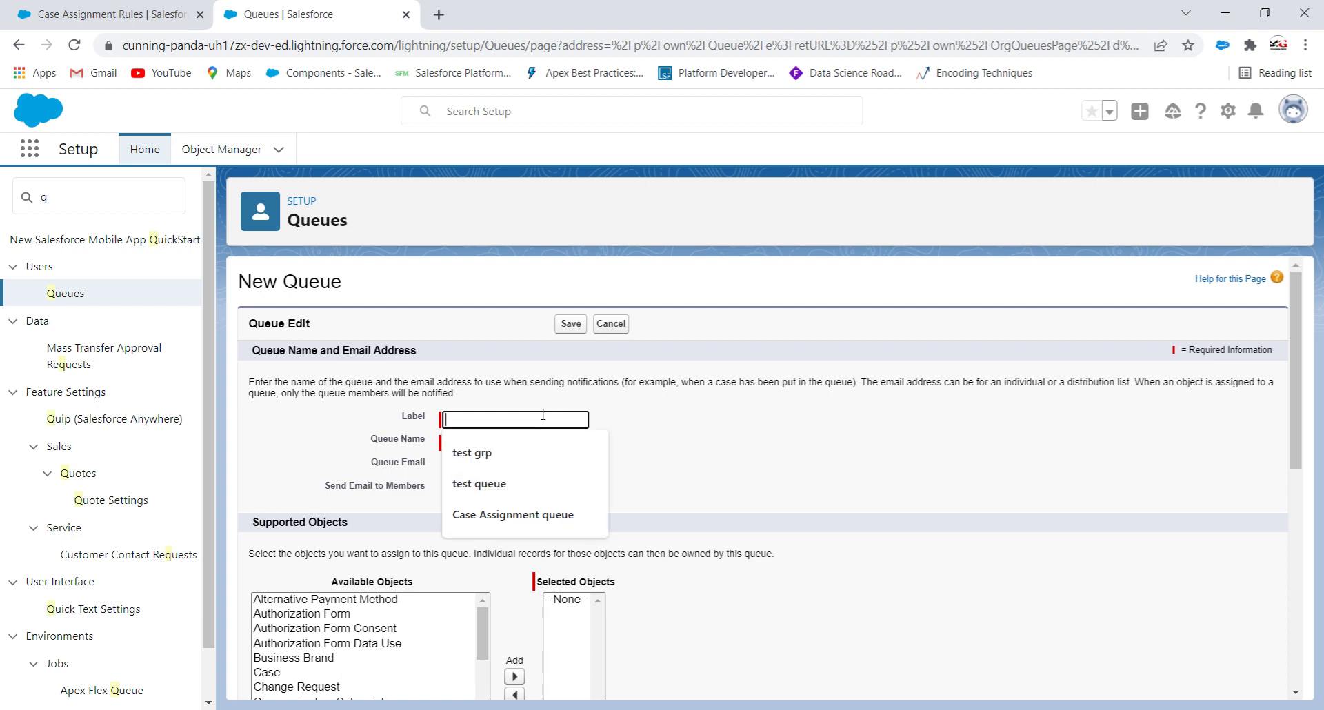
type("test")
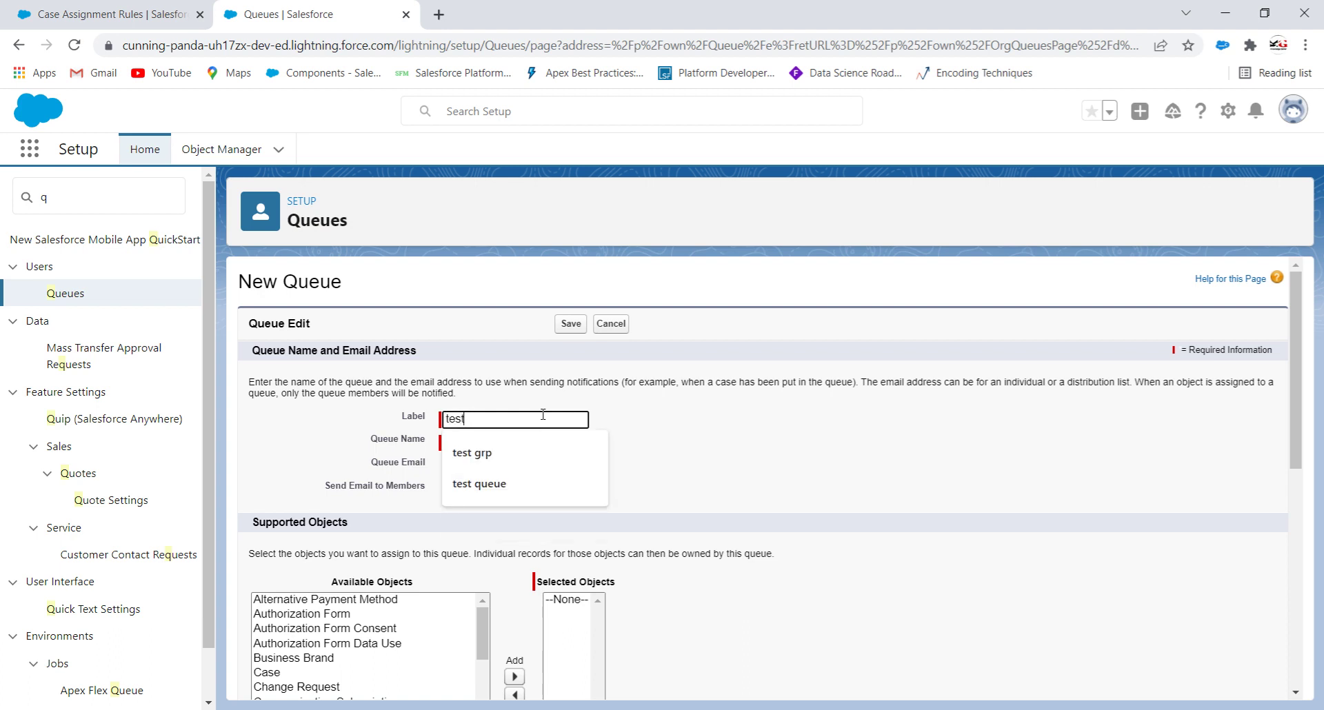
key("Down")
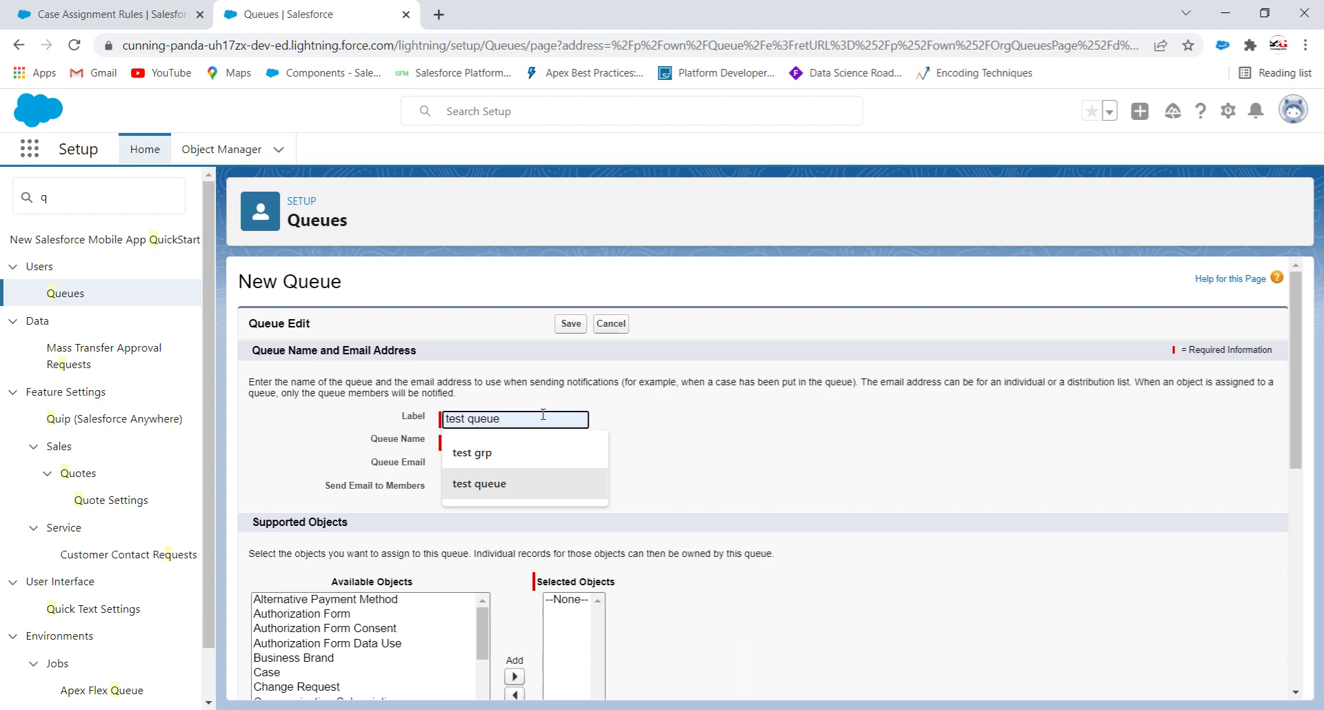
key("Return")
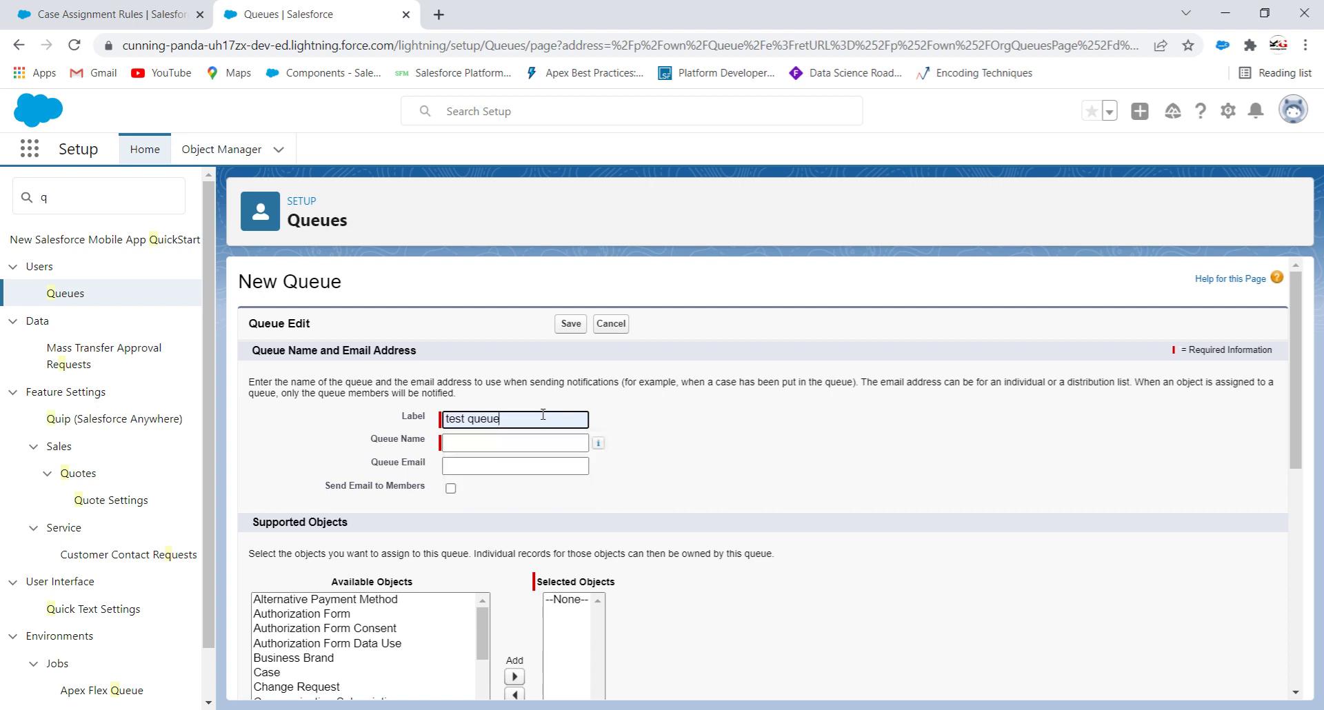
left_click(777, 445)
- Add Case to the supported objects of the new queue
scroll(775, 436, "down", 2)
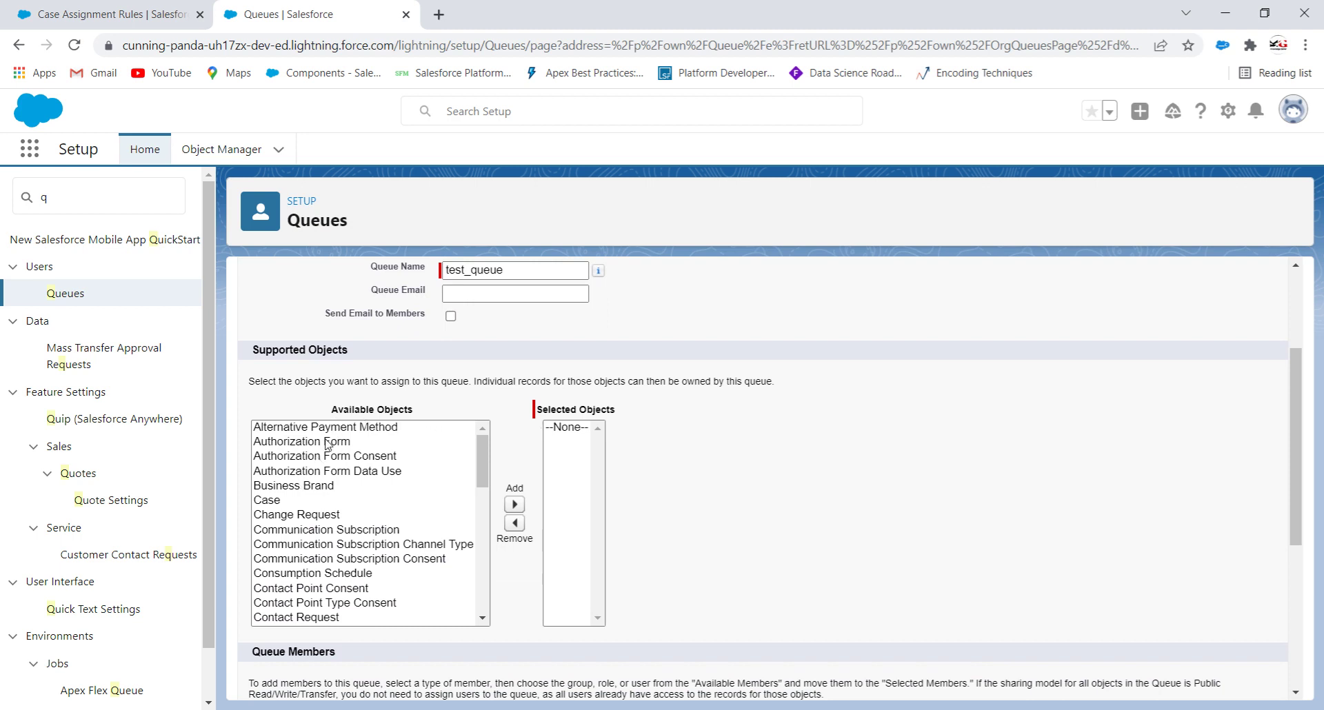
left_click(274, 501)
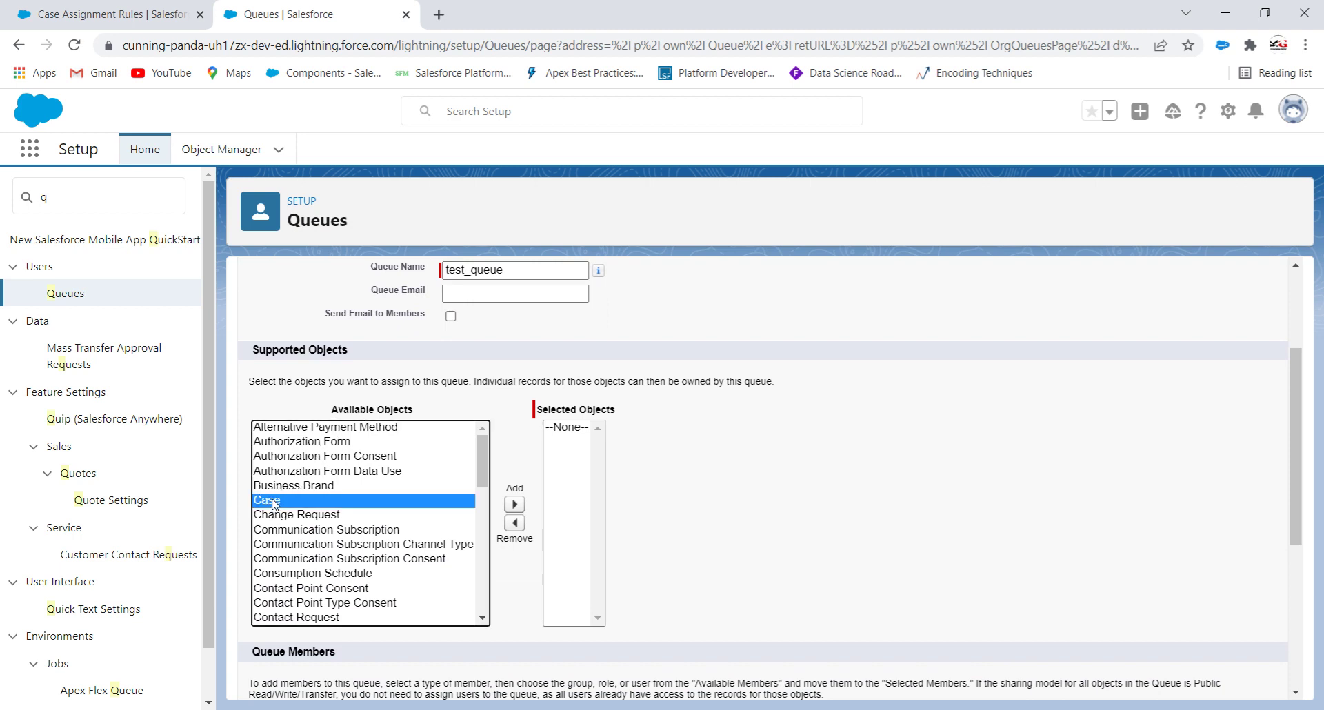
left_click(521, 507)
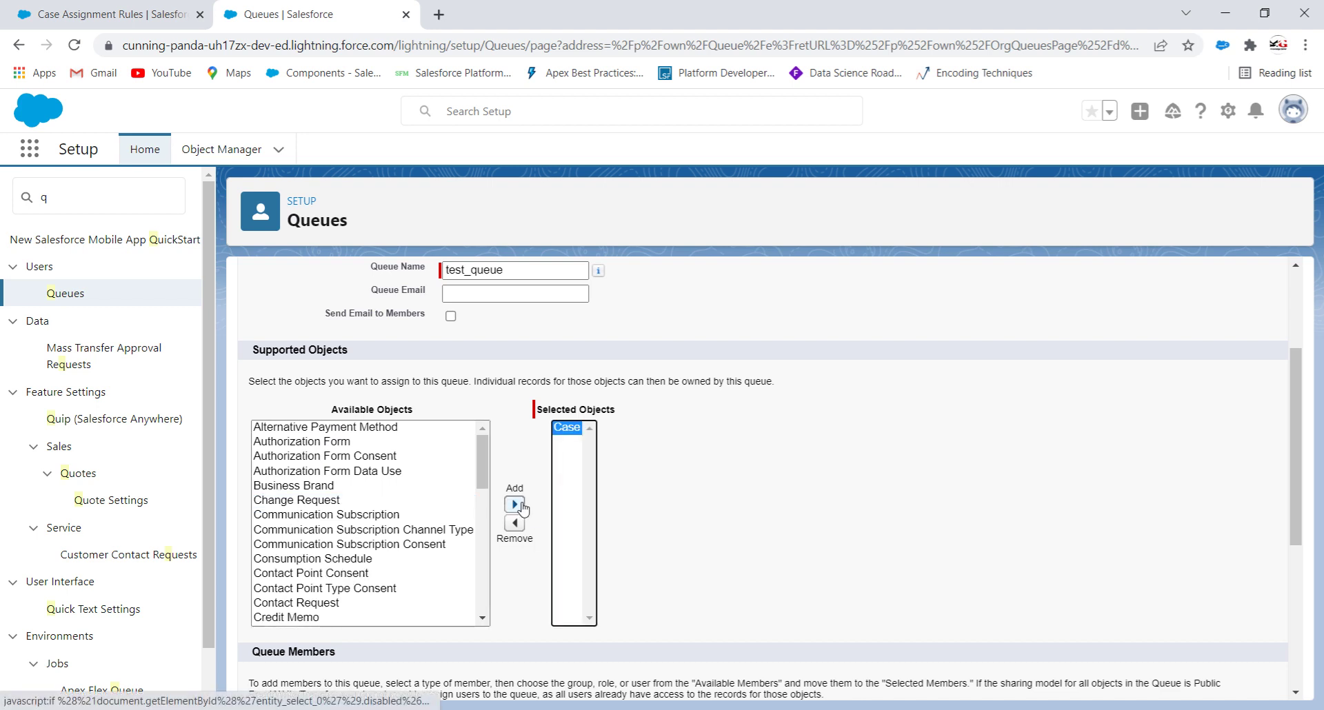
- Add all three available users as members of the new queue and save it
scroll(793, 495, "down", 5)
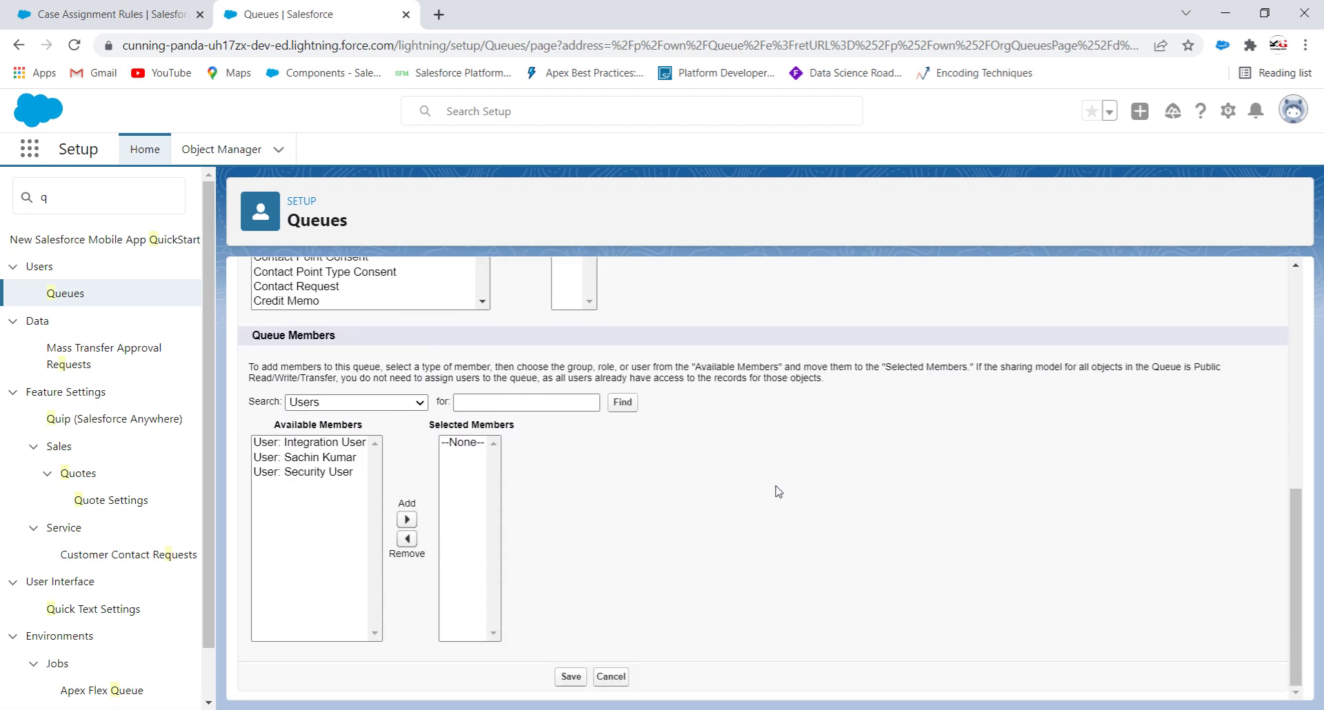
left_click(331, 443)
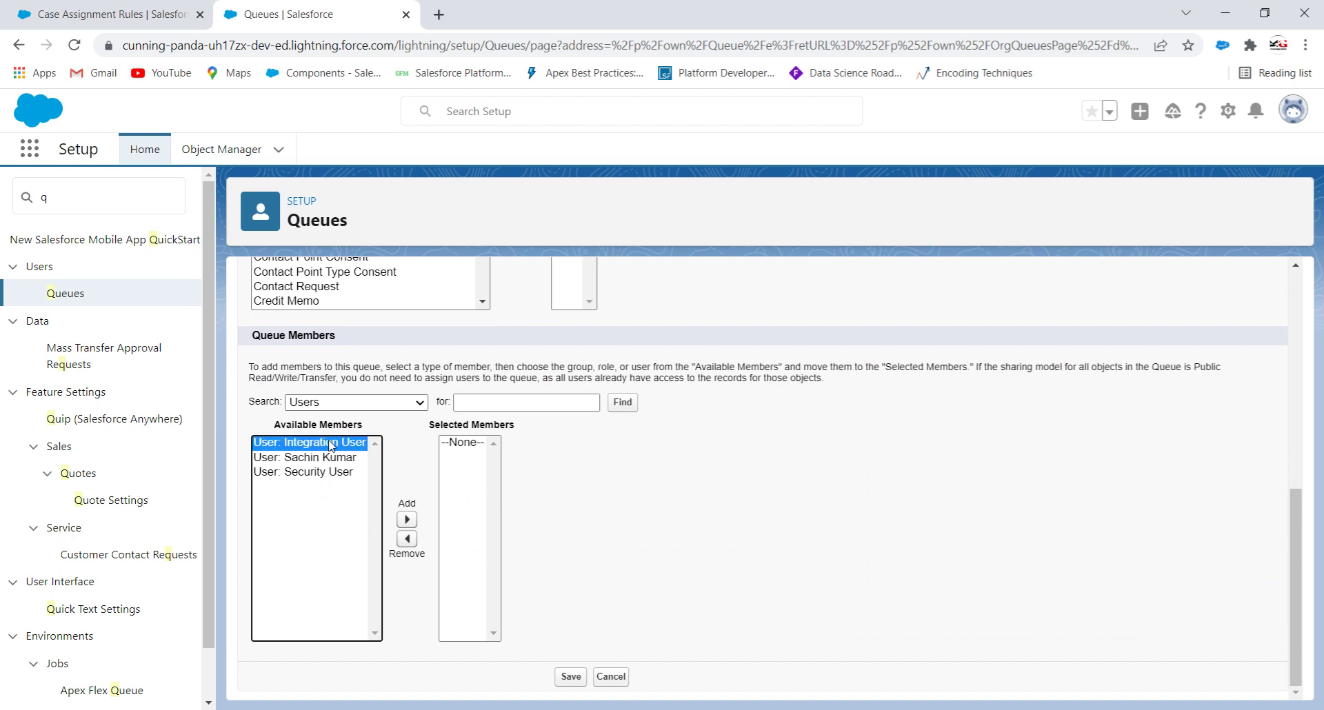
left_click(403, 520)
left_click(328, 443)
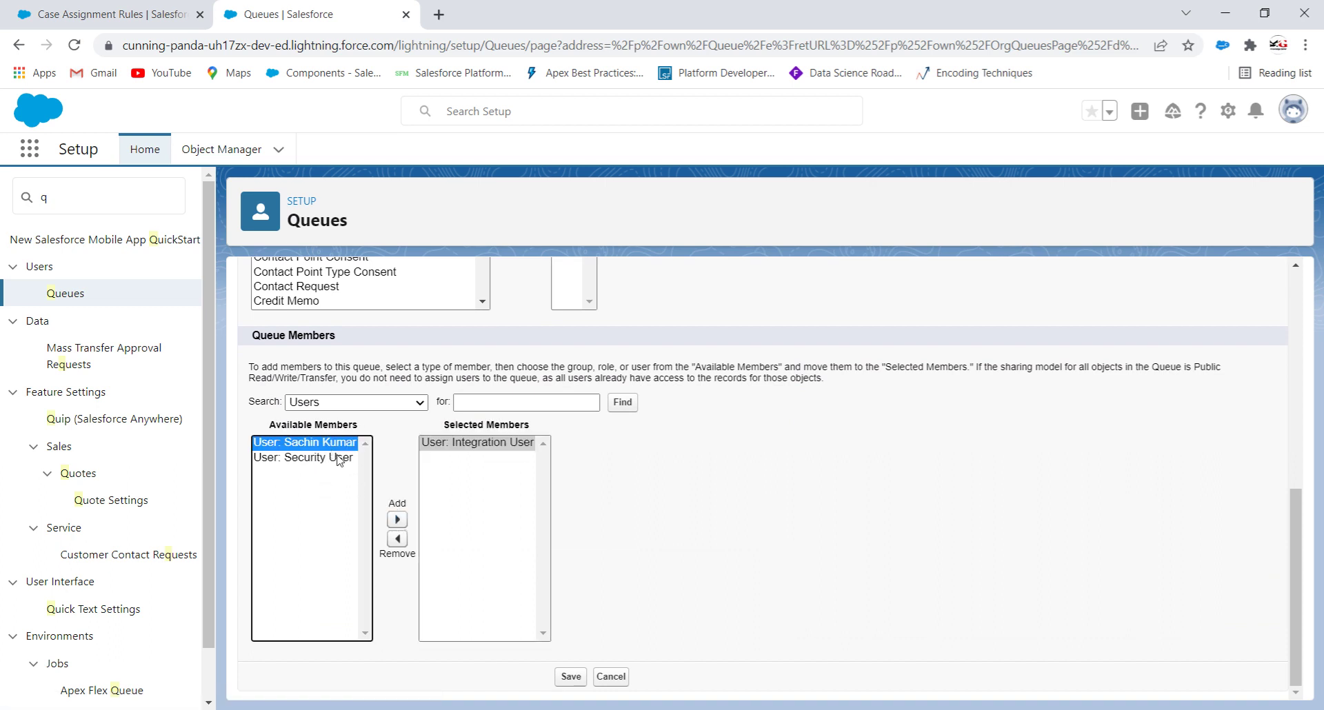
left_click(398, 520)
left_click(331, 442)
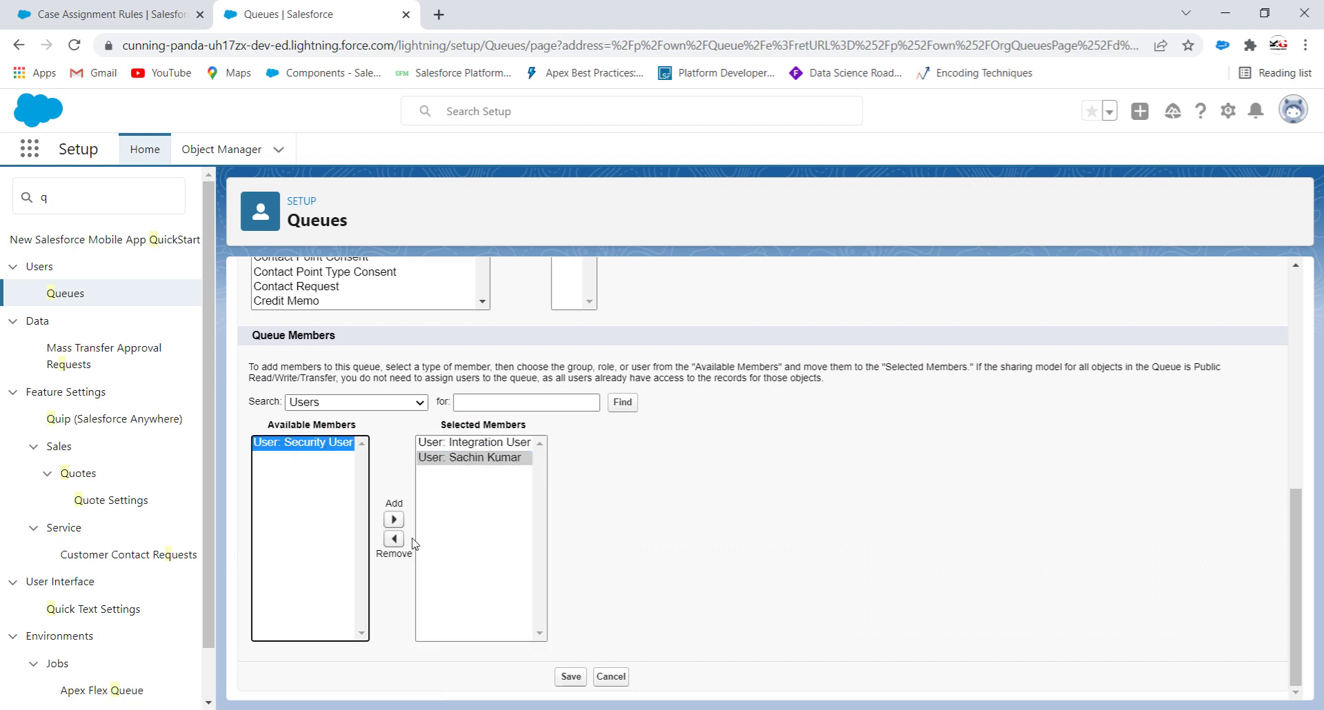
left_click(393, 520)
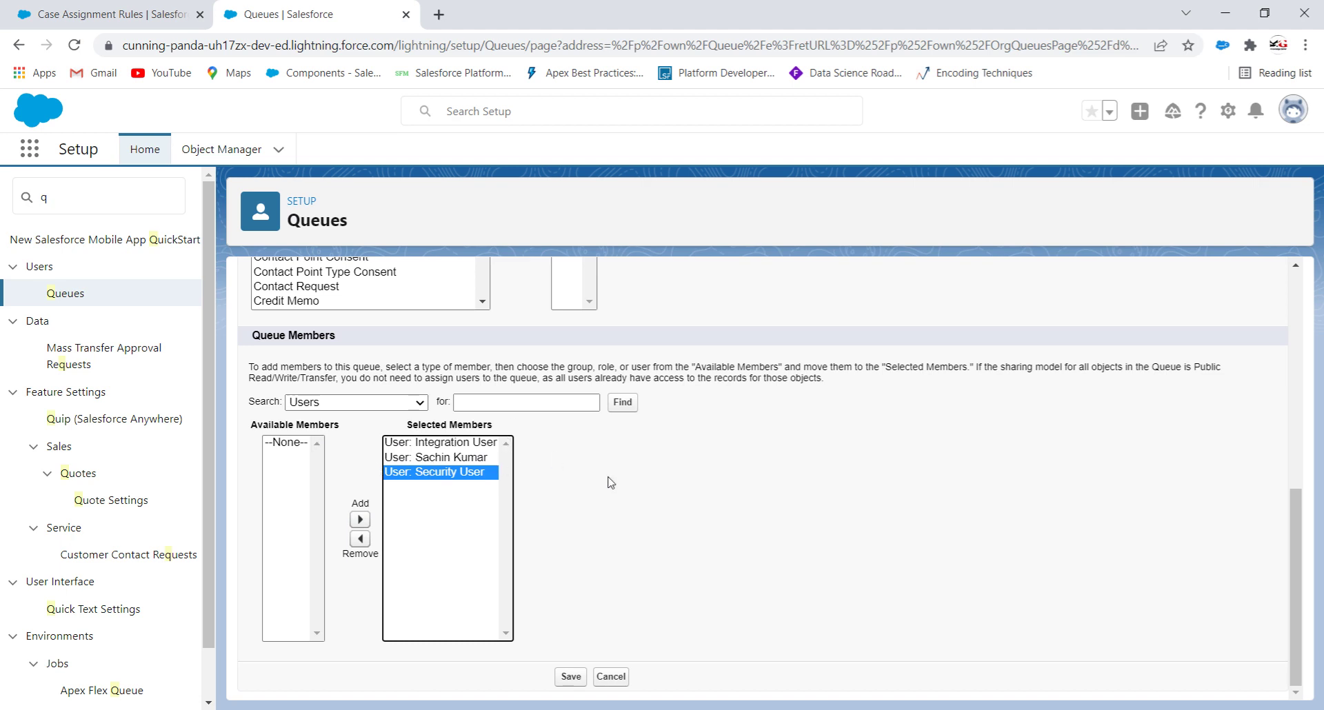
left_click(571, 676)
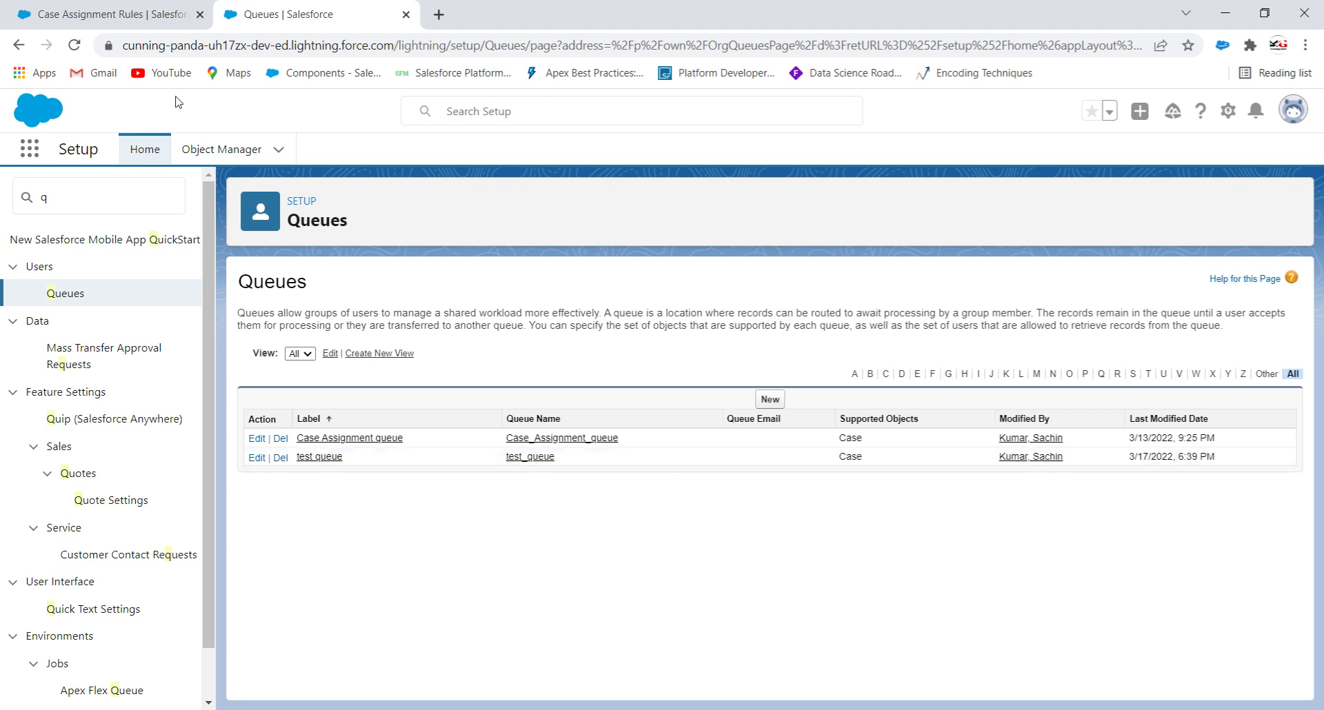
- Return to the case assignment rule entry and choose "test queue" from the lookup as its assigned queue
left_click(124, 13)
left_click(403, 431)
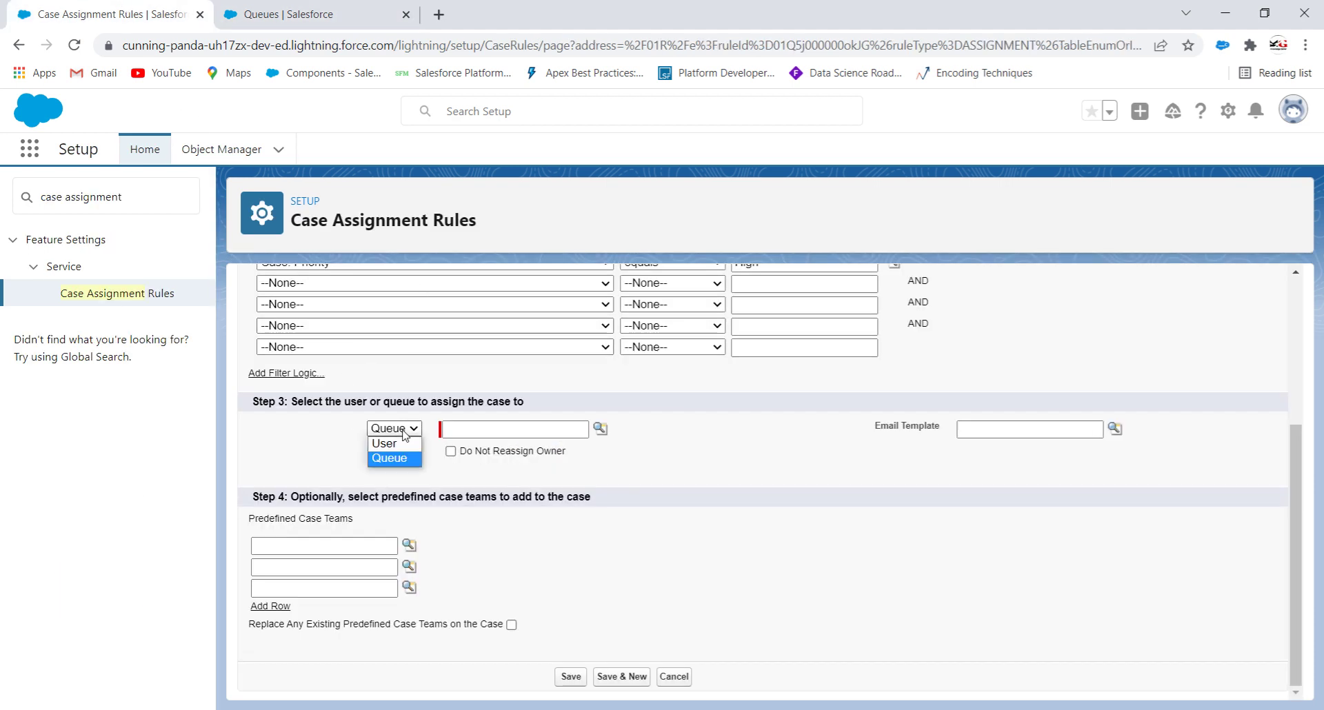
left_click(405, 459)
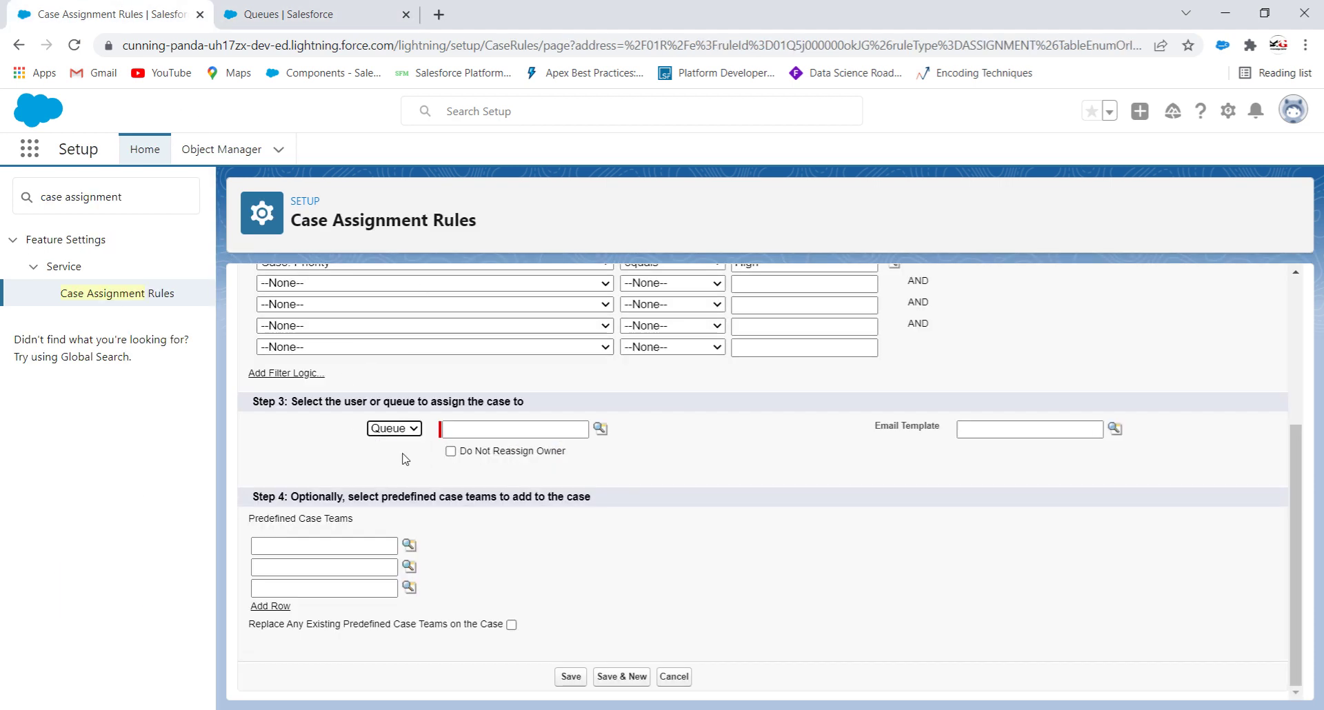
left_click(601, 429)
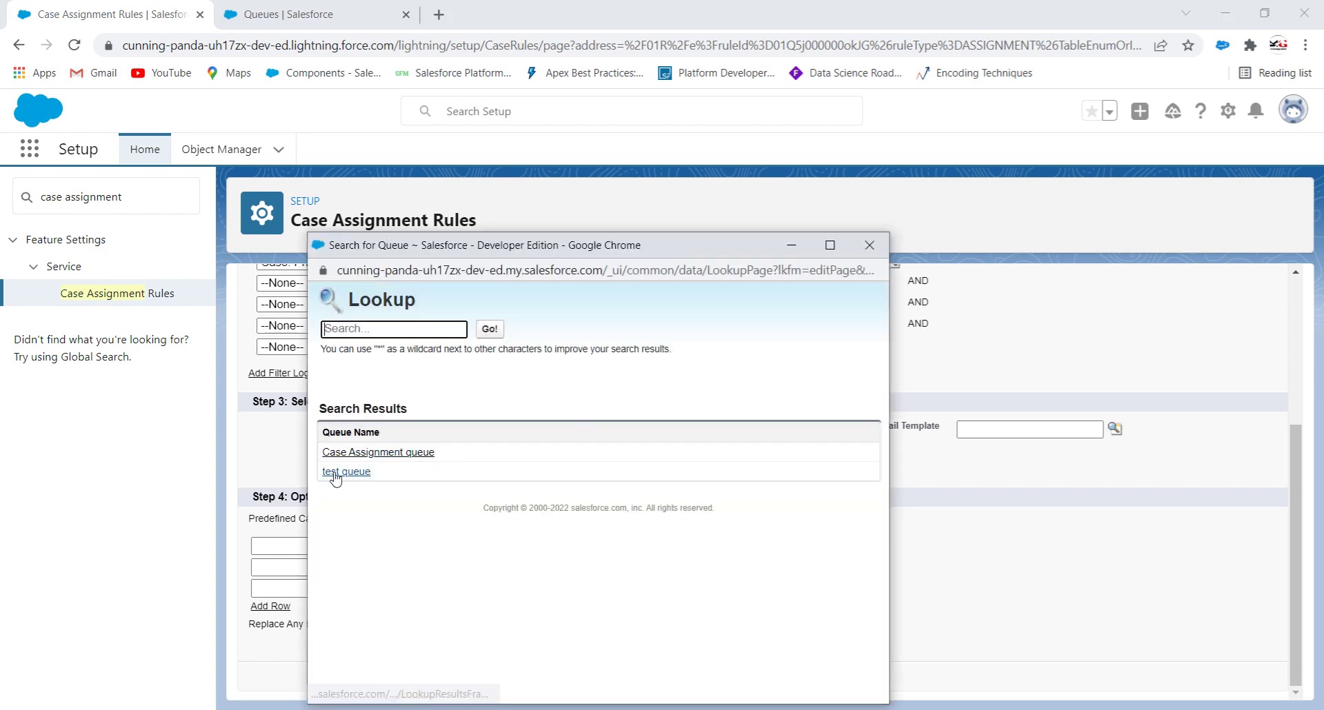
left_click(334, 473)
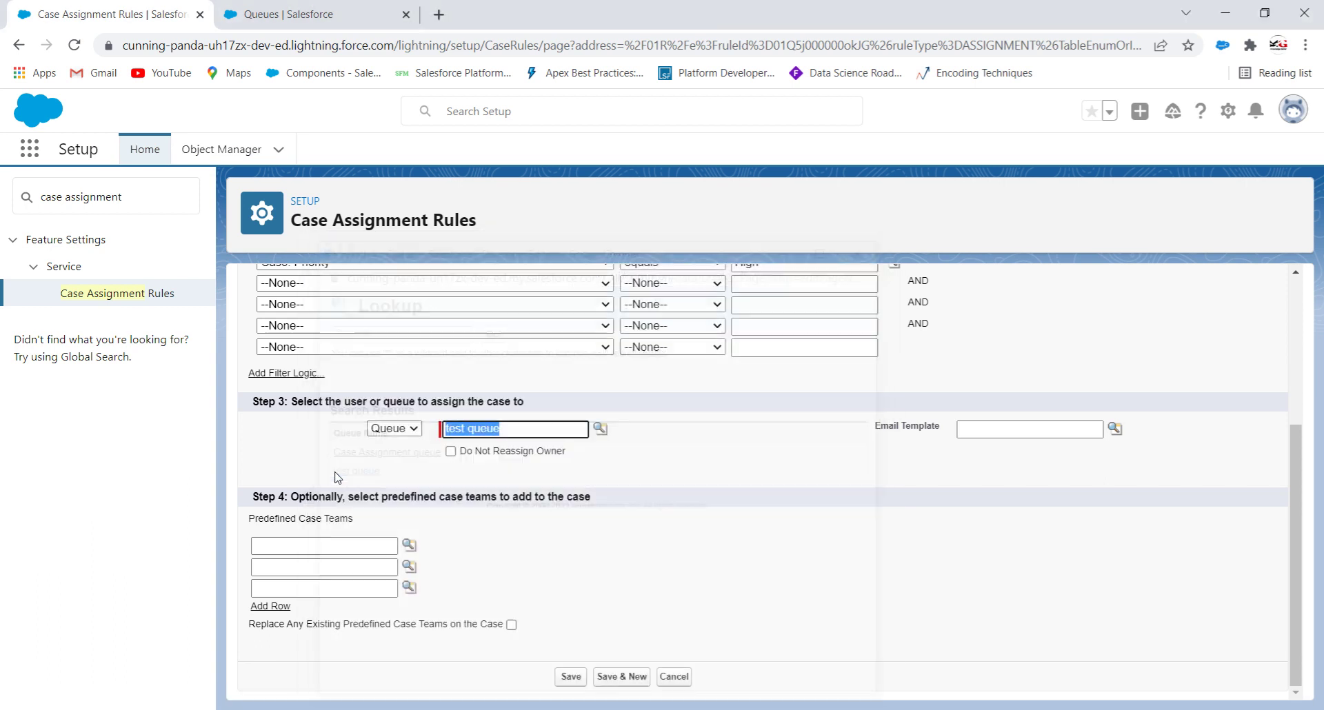
left_click(675, 465)
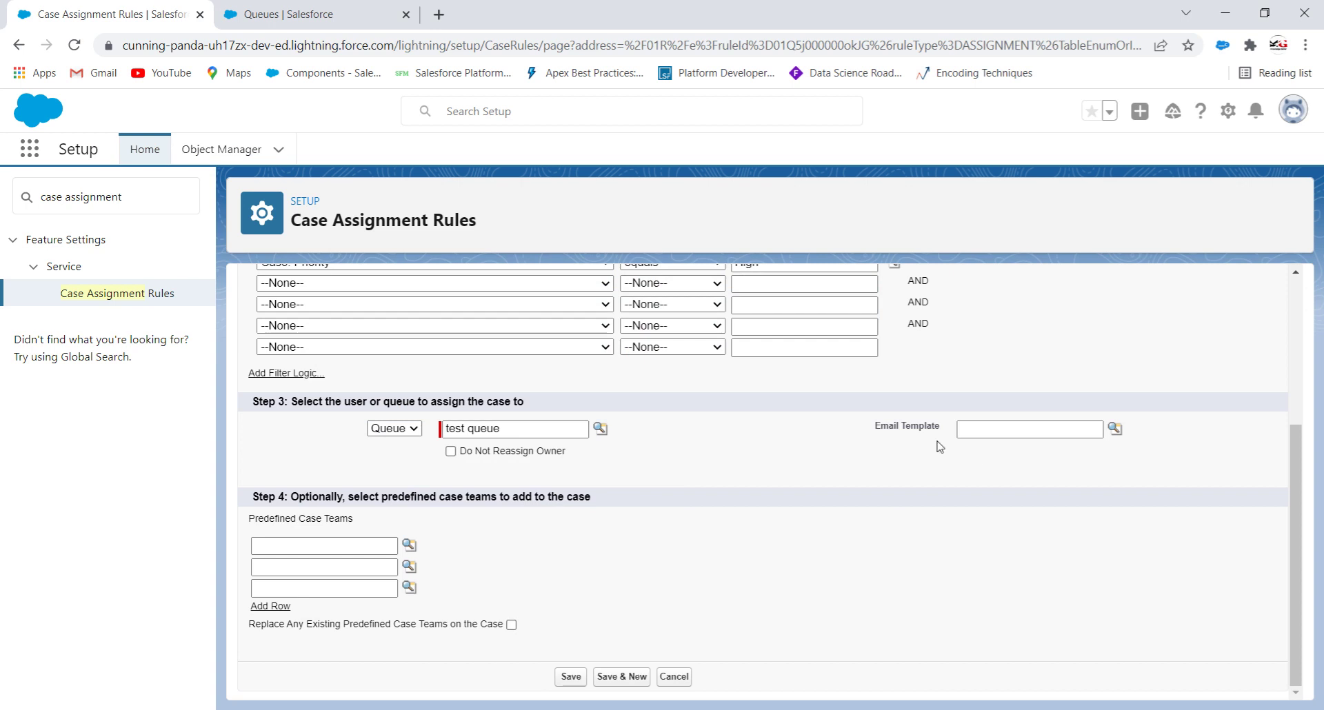
- Set the rule entry's email template to "Support: Case Assignment Notification" from the template lookup
left_click(972, 429)
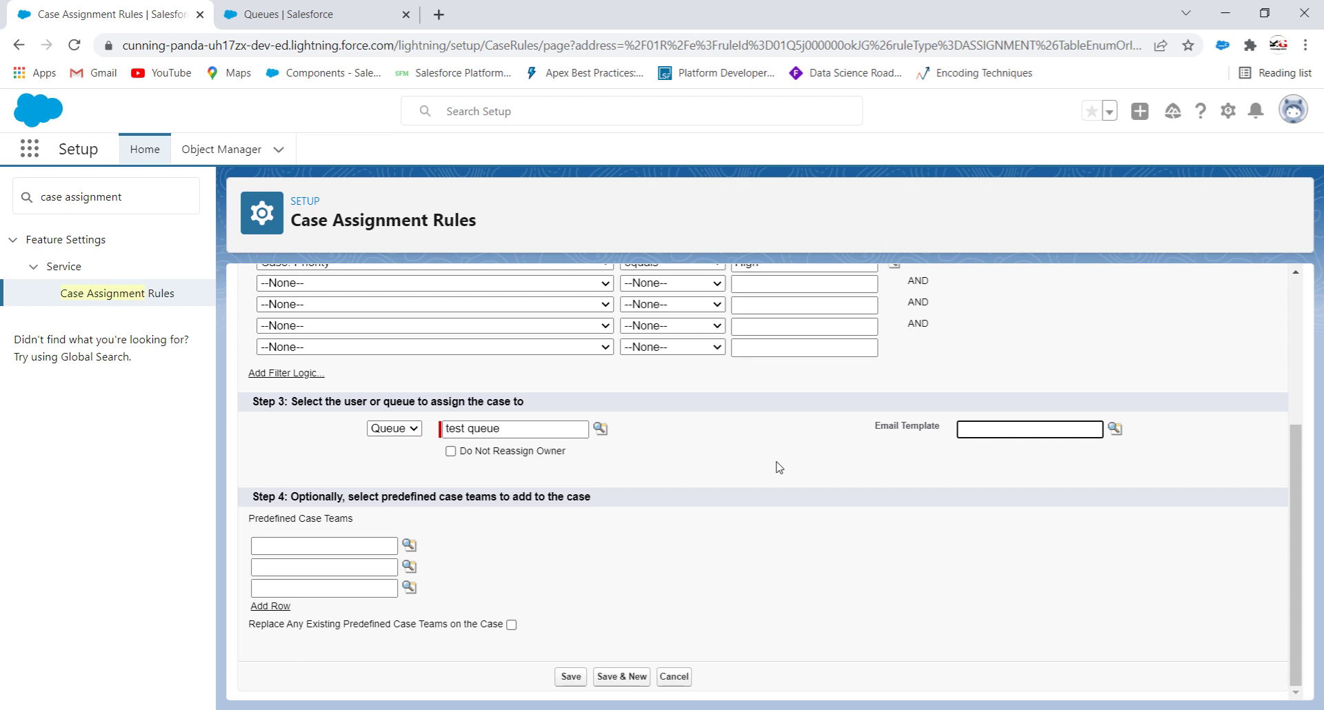
left_click(854, 440)
left_click(1009, 427)
left_click(1115, 429)
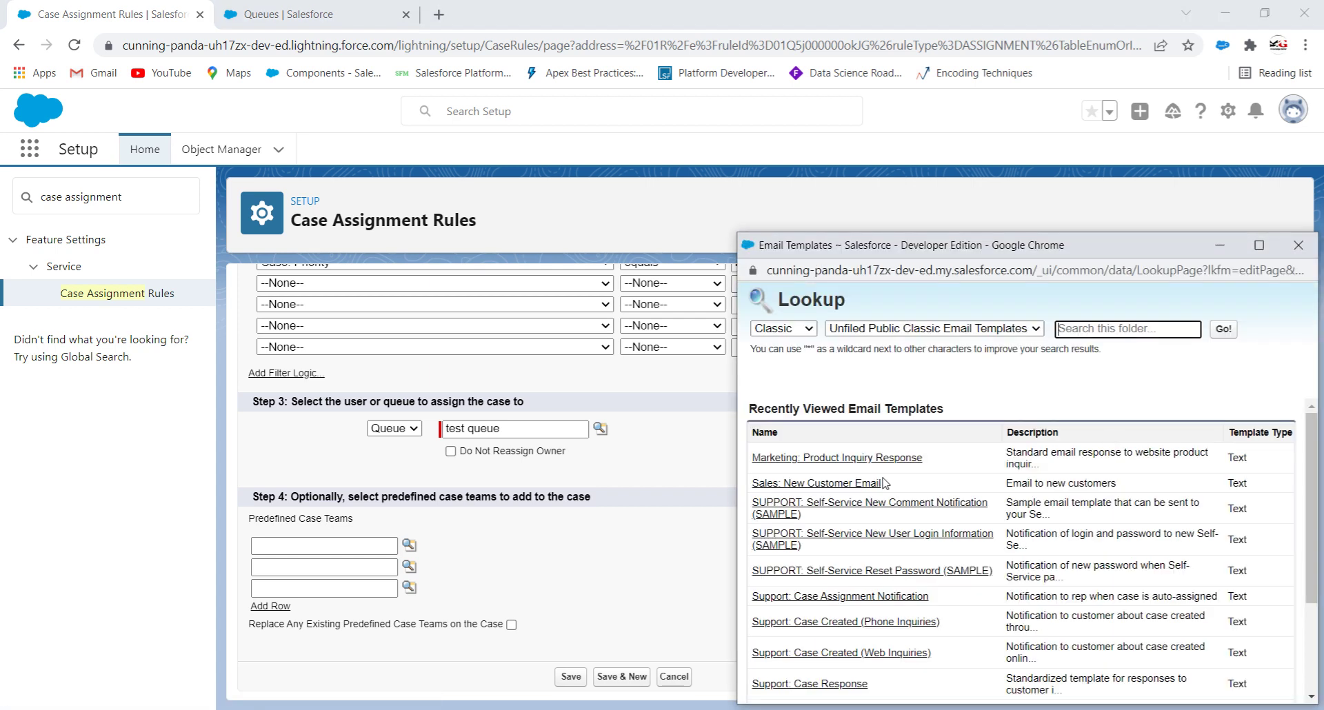
left_click(845, 598)
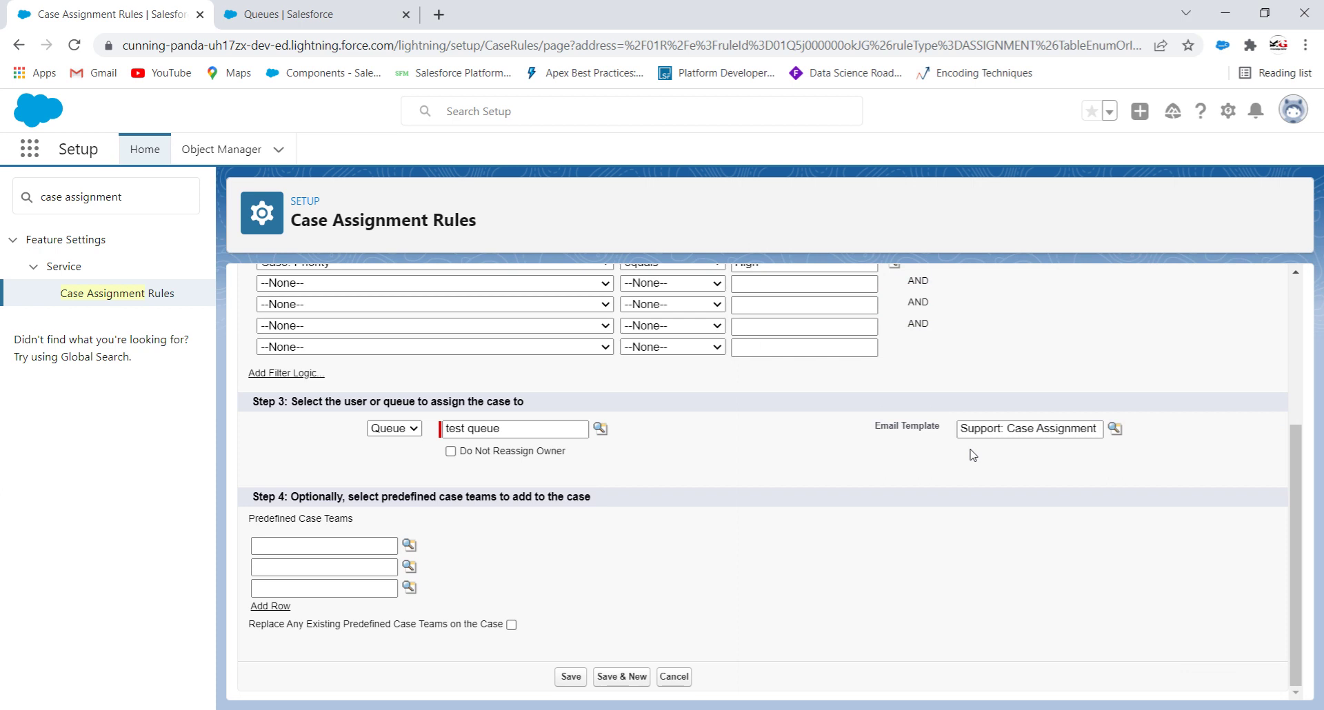
- Review the completed rule entry and save it to the "test Assignement" rule
scroll(821, 459, "up", 1)
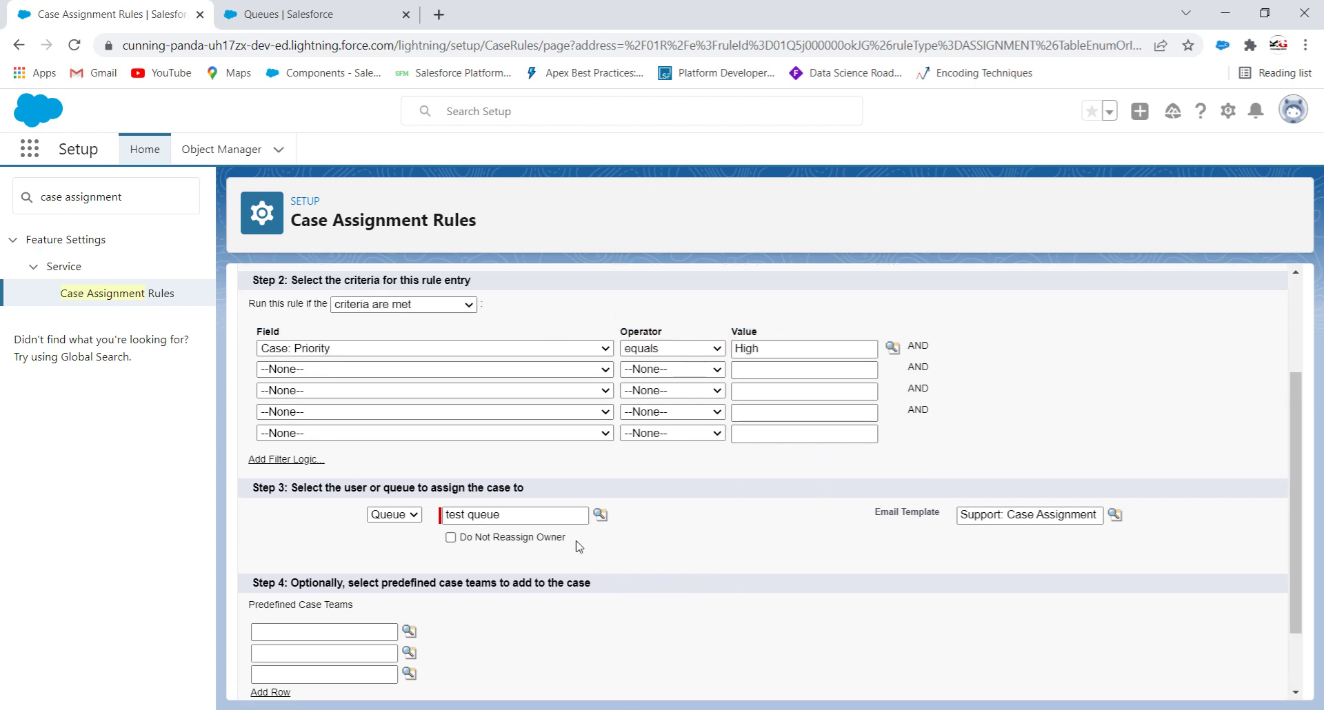
scroll(596, 543, "down", 1)
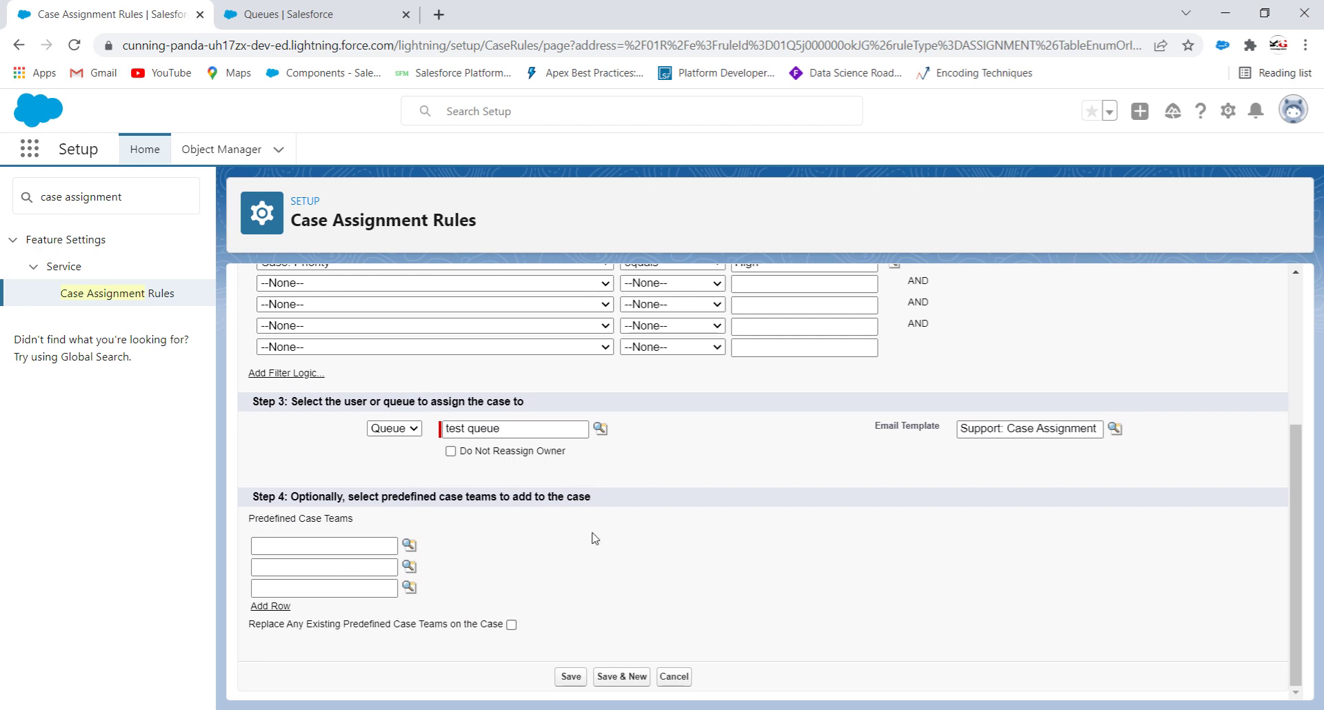
scroll(639, 524, "up", 3)
scroll(624, 428, "down", 3)
left_click(570, 677)
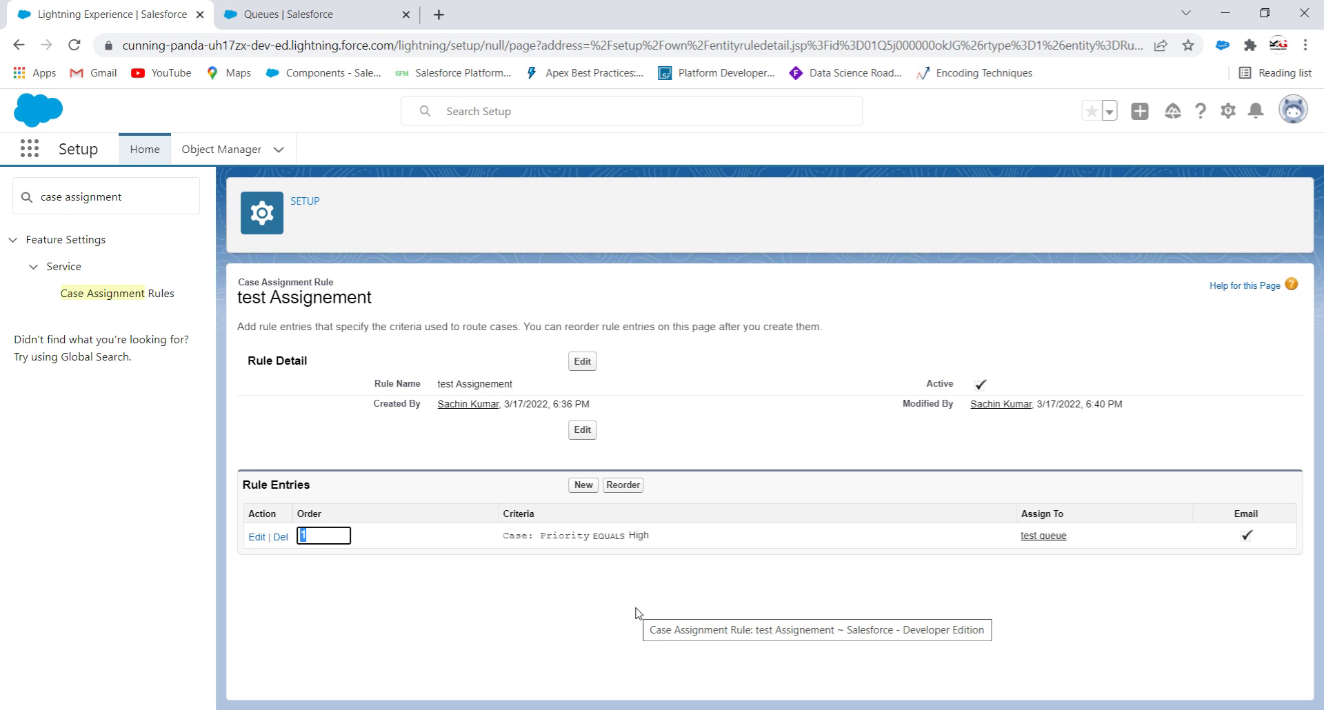
left_click(619, 613)
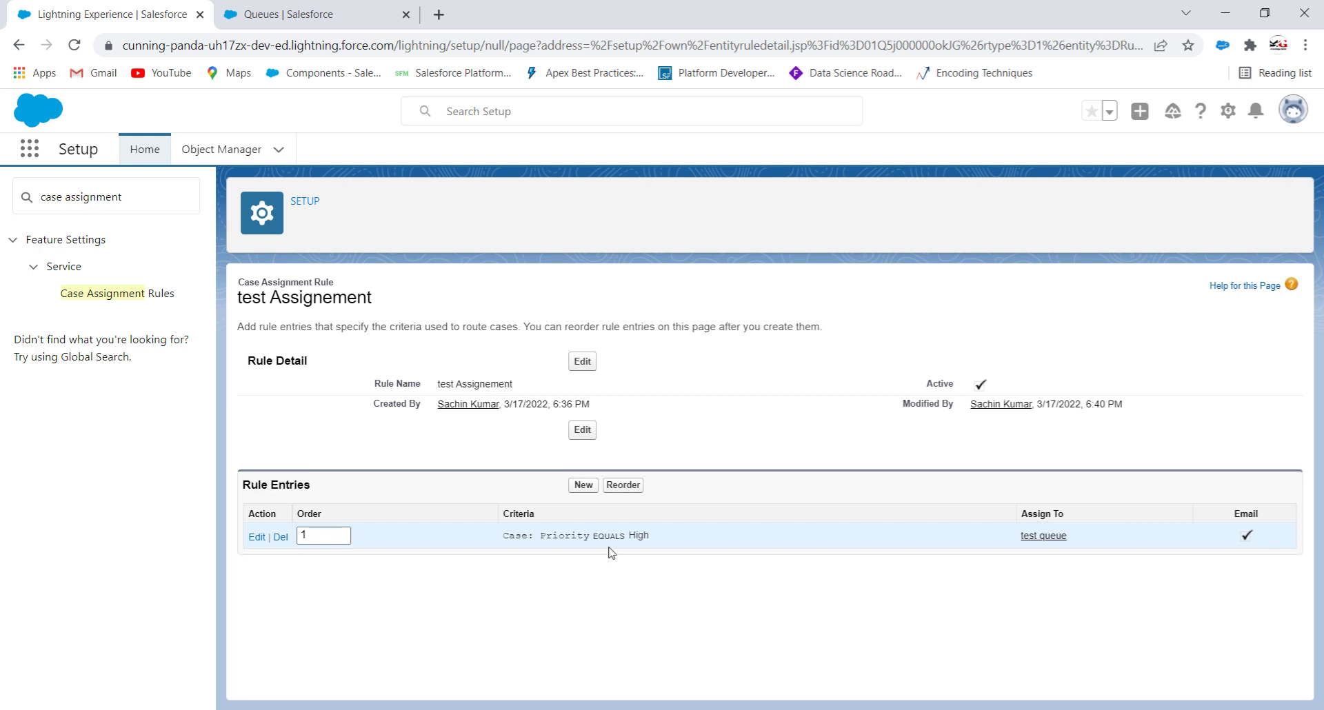
- Examine the saved entry's priority criterion in the rule, and open the entry for editing to review its assignee and email template
left_click_drag(520, 537, 666, 541)
left_click(651, 555)
left_click(259, 542)
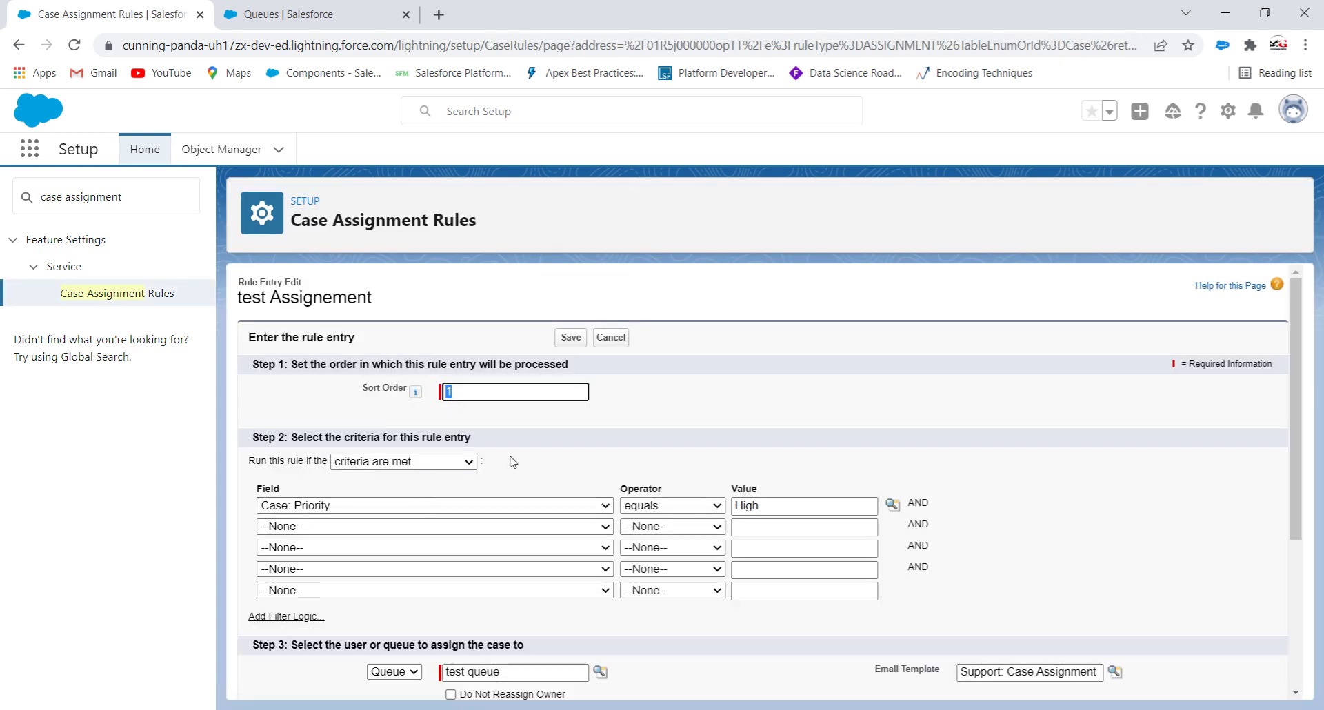
scroll(525, 448, "down", 4)
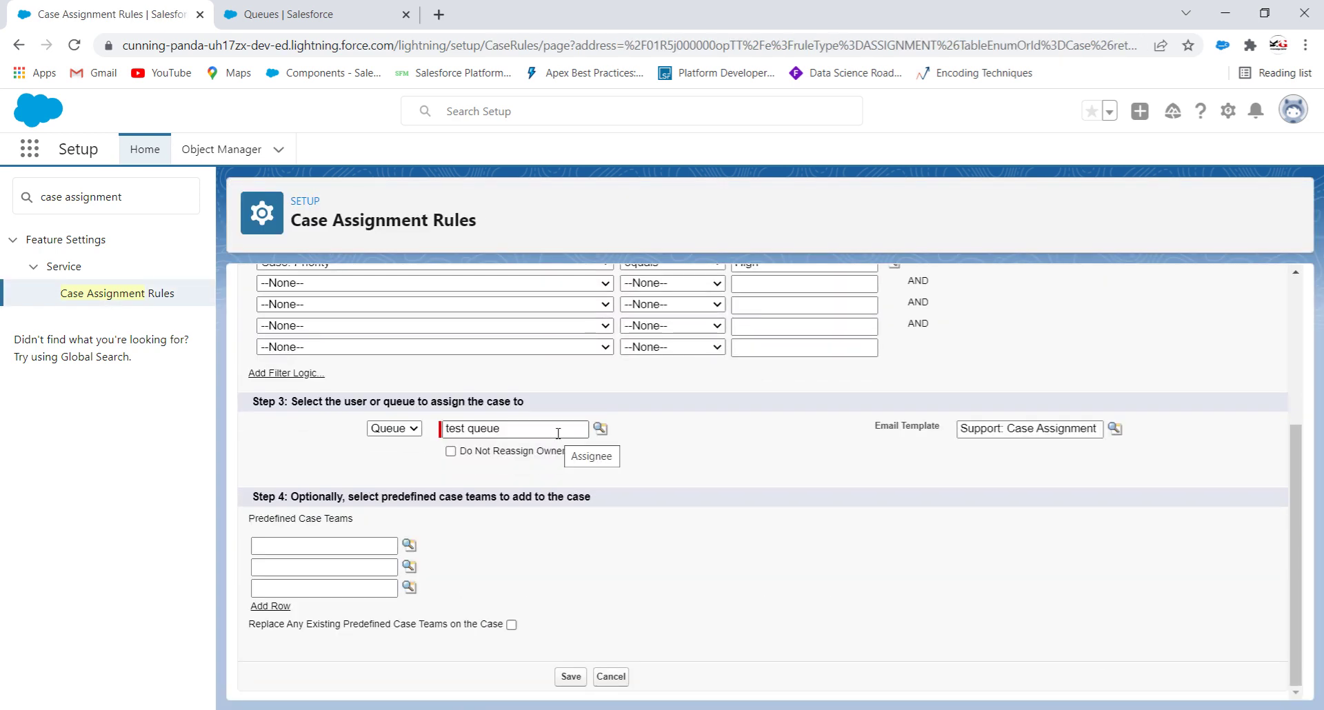
- Open test queue's details, check the email field of its first member's user record in a new tab, and return to the rule entry
left_click(290, 14)
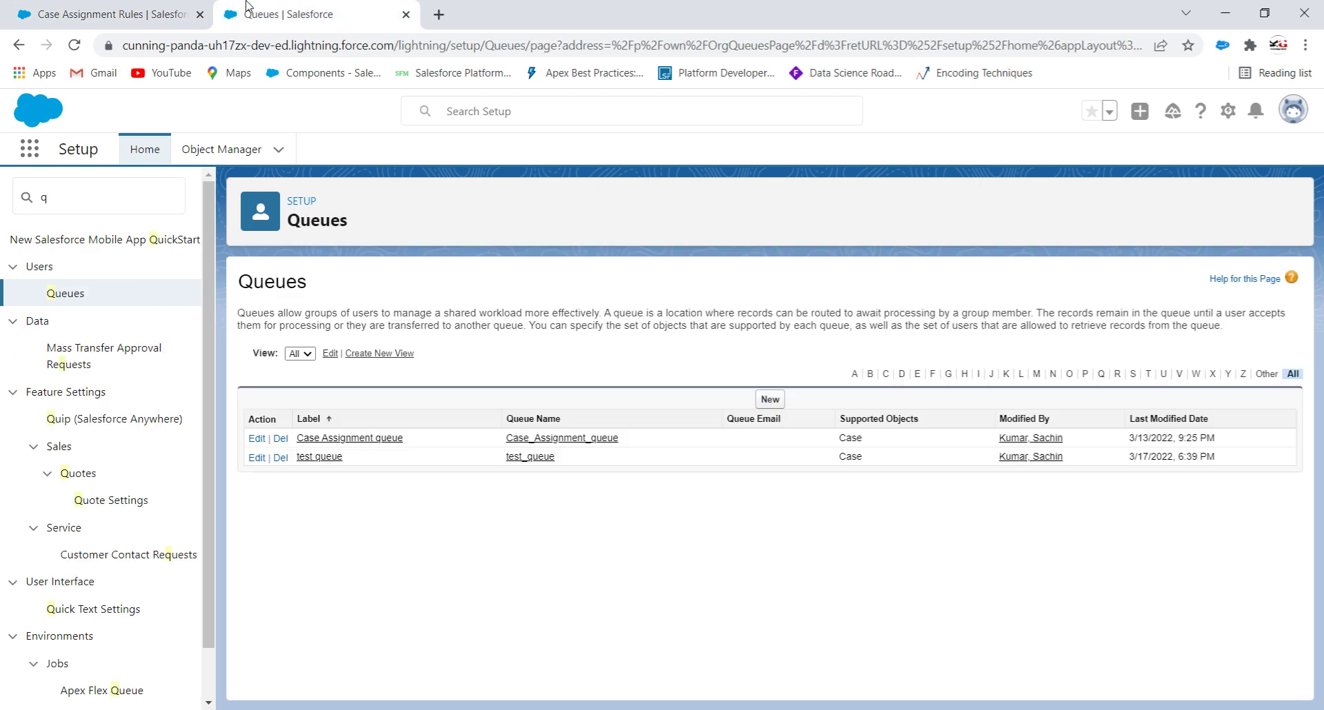
left_click(319, 457)
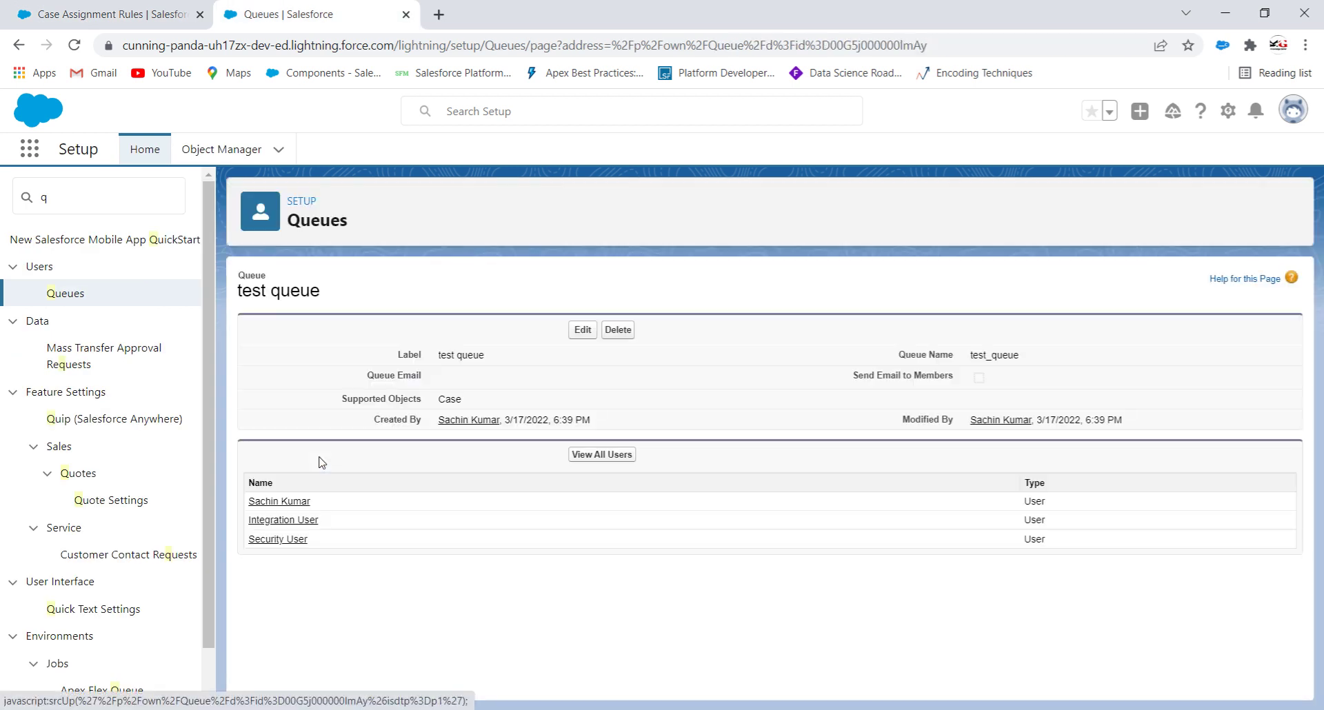
right_click(289, 508)
left_click(338, 517)
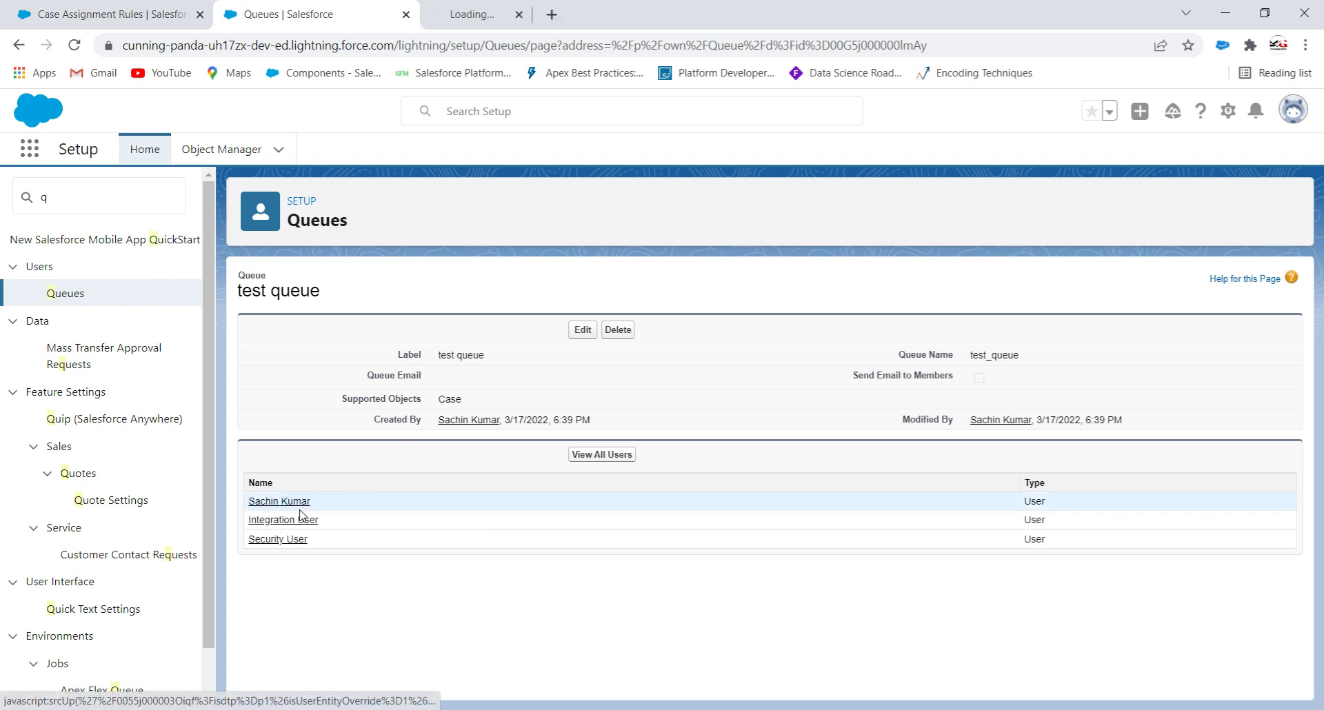
left_click(493, 8)
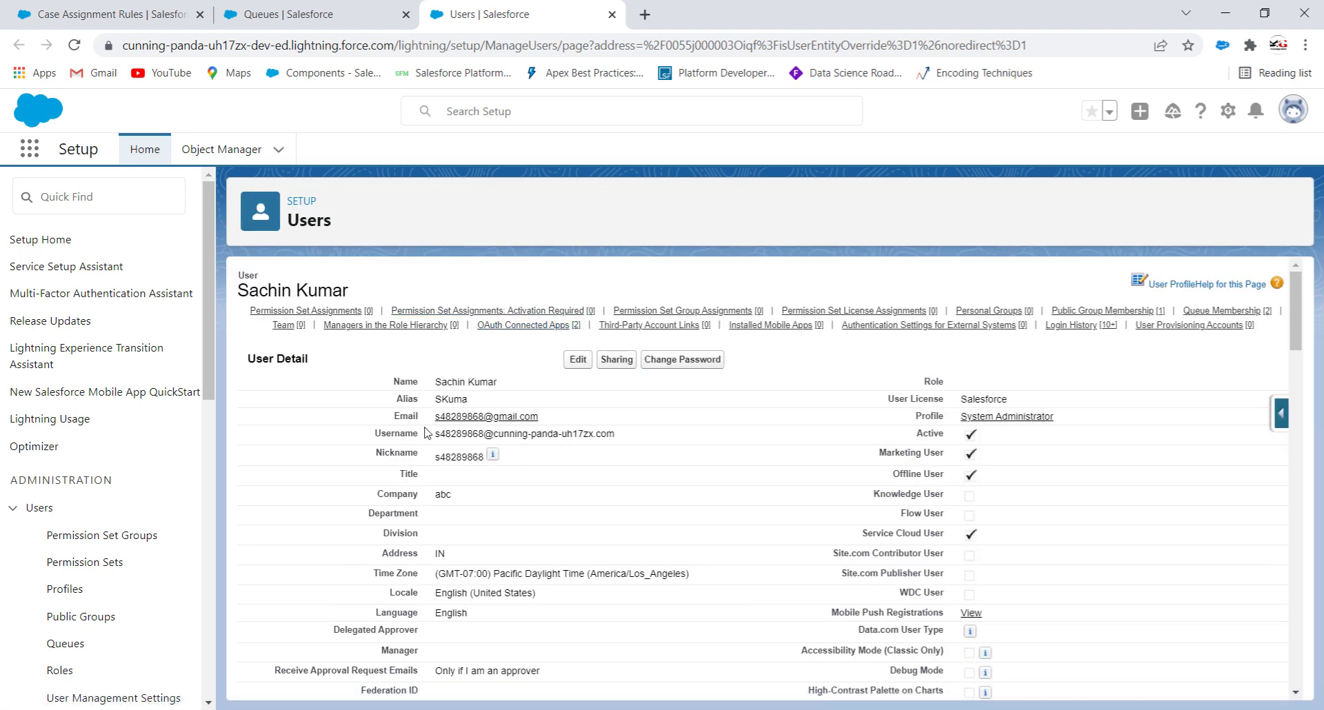
left_click_drag(431, 426, 571, 418)
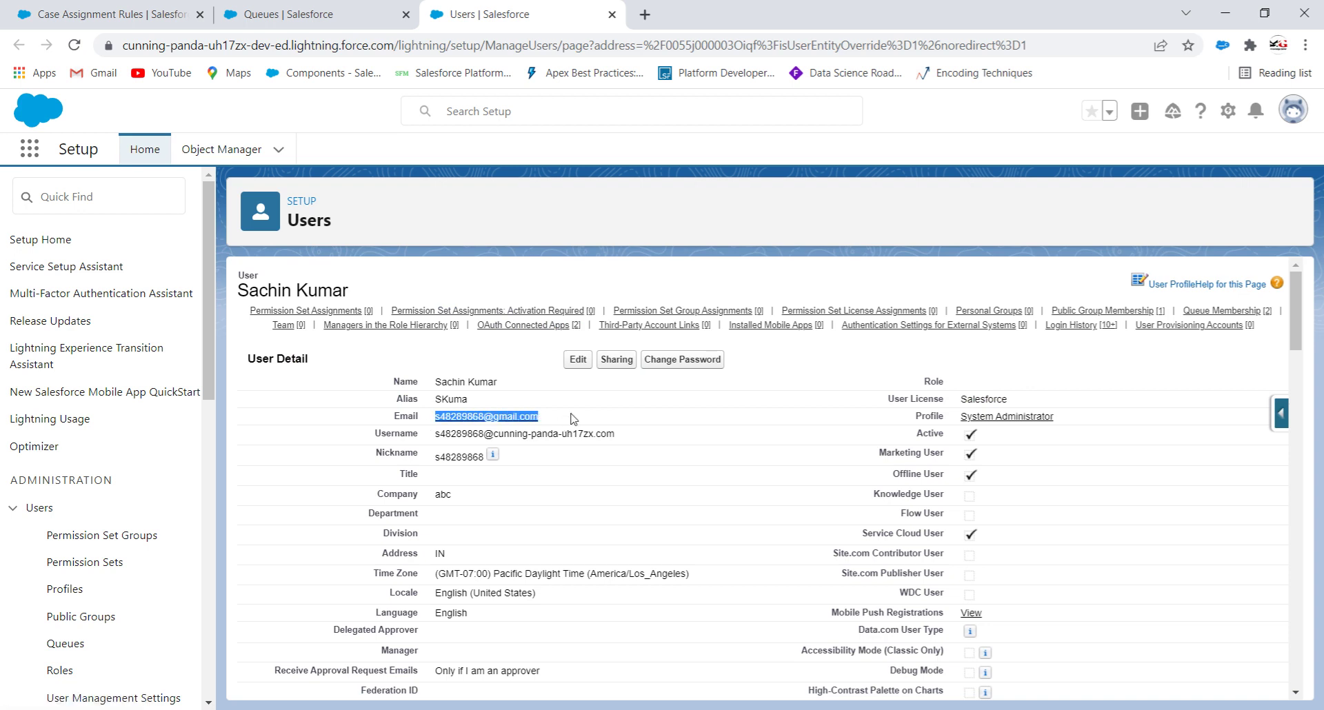
left_click(573, 418)
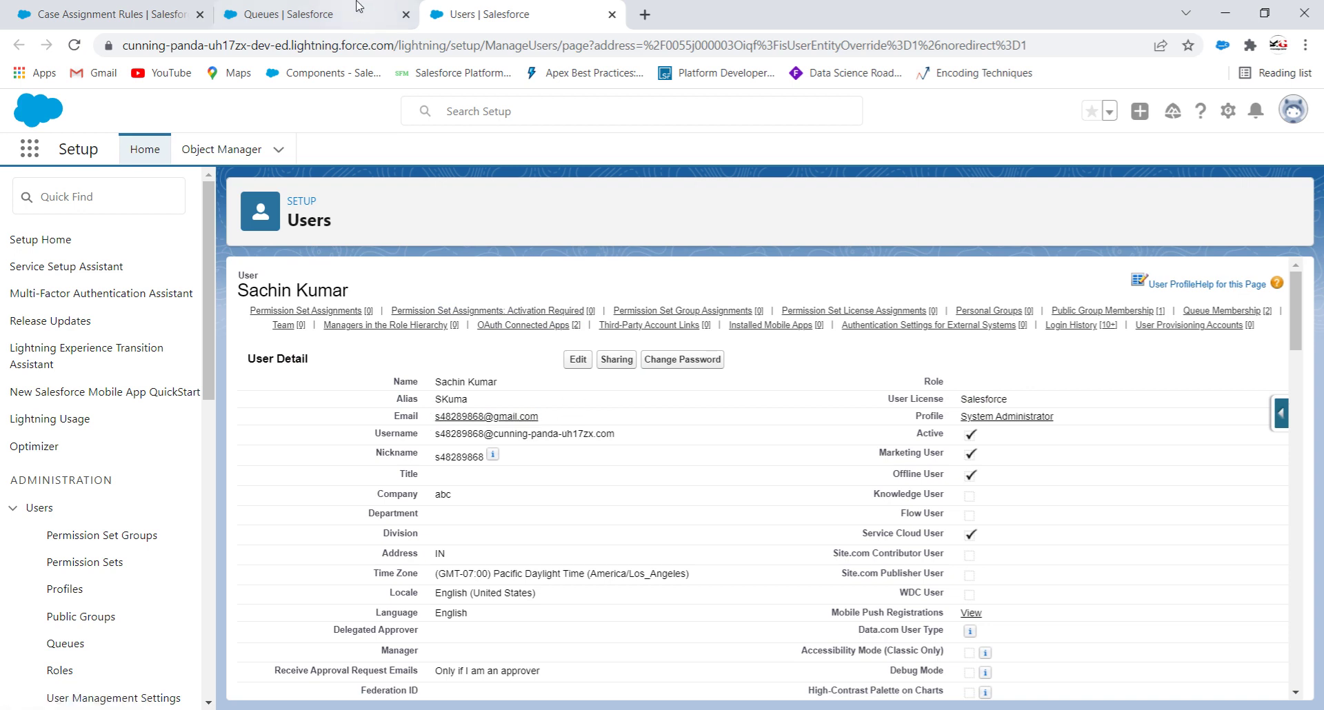
left_click(107, 7)
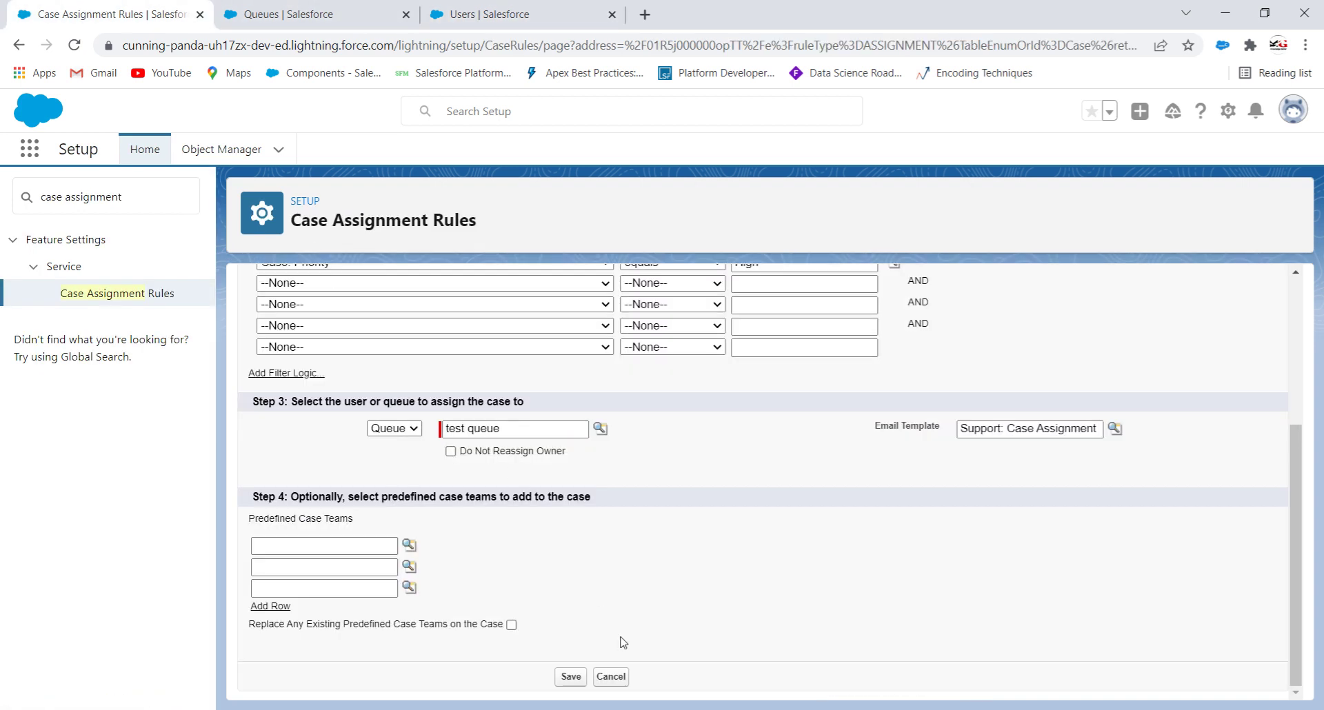
- Leave the rule entry without saving changes, review it in the "test Assignement" rule, and revisit test queue's details
left_click(610, 676)
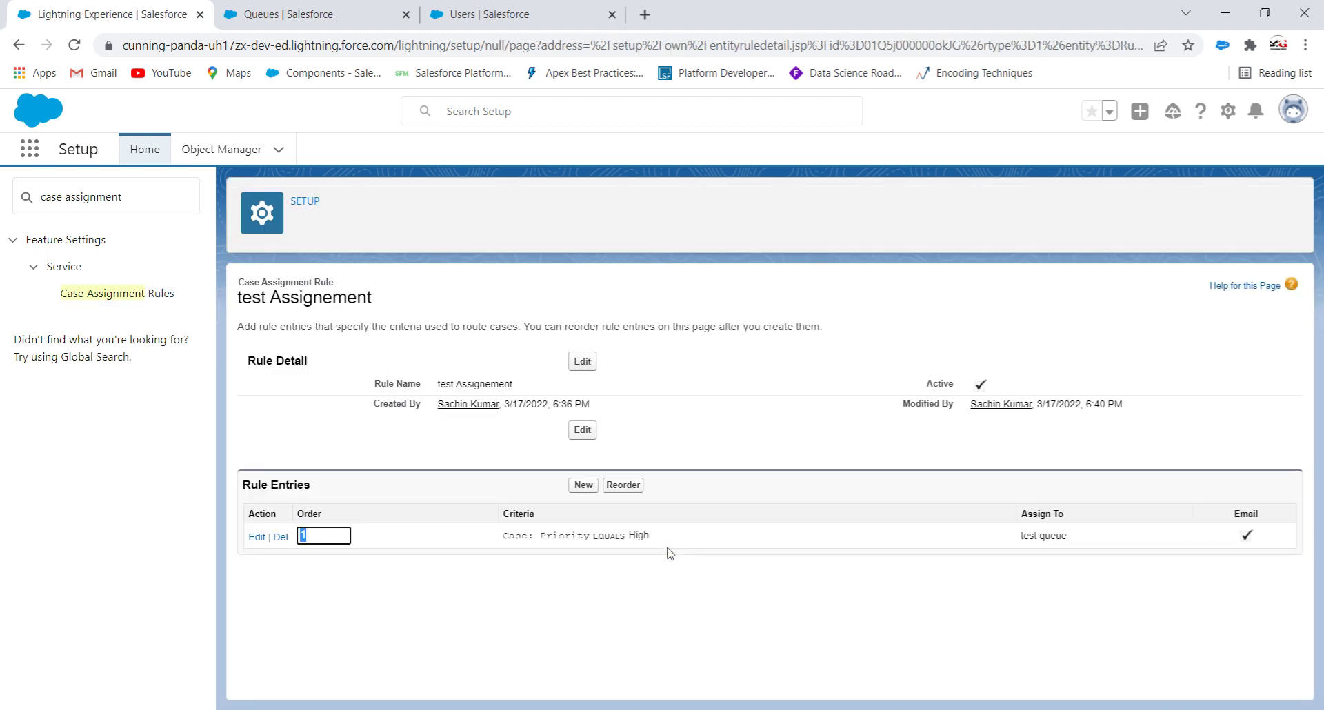
left_click(809, 564)
left_click(306, 8)
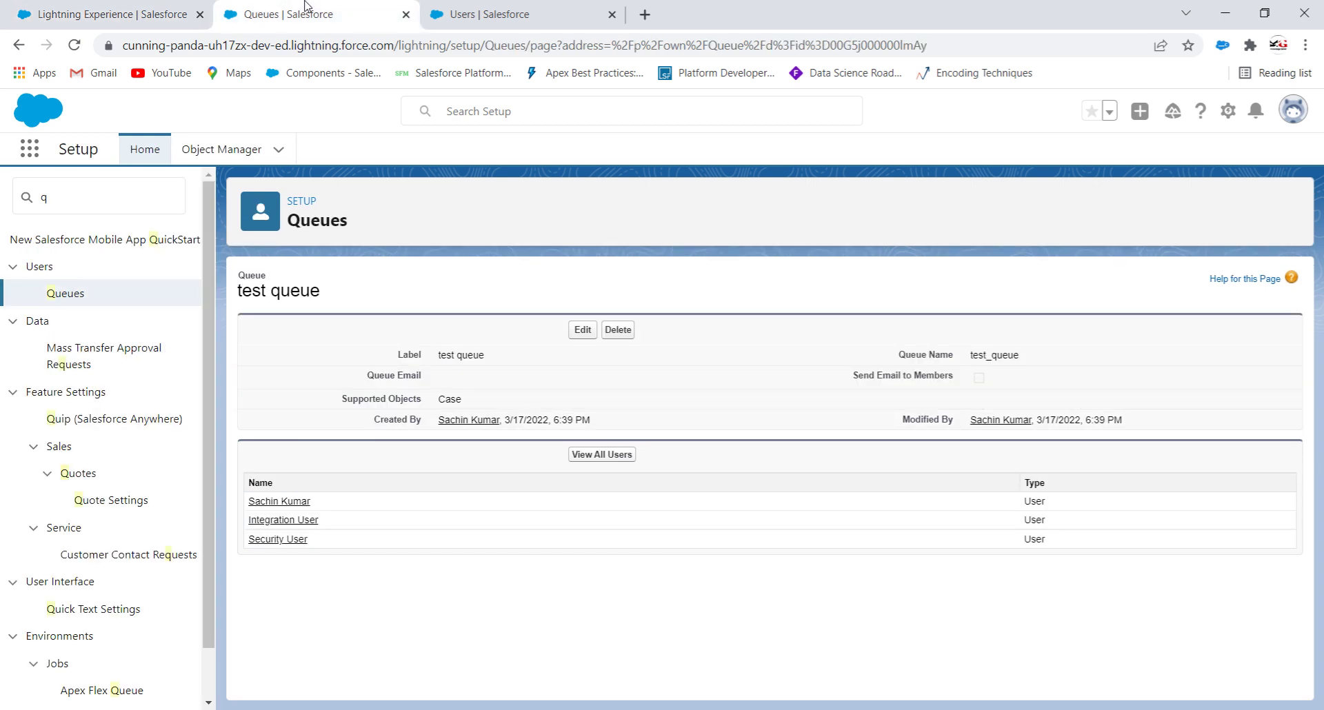
- Find the Cases item in the App Launcher and open the case list in place of the member's user record
left_click(510, 10)
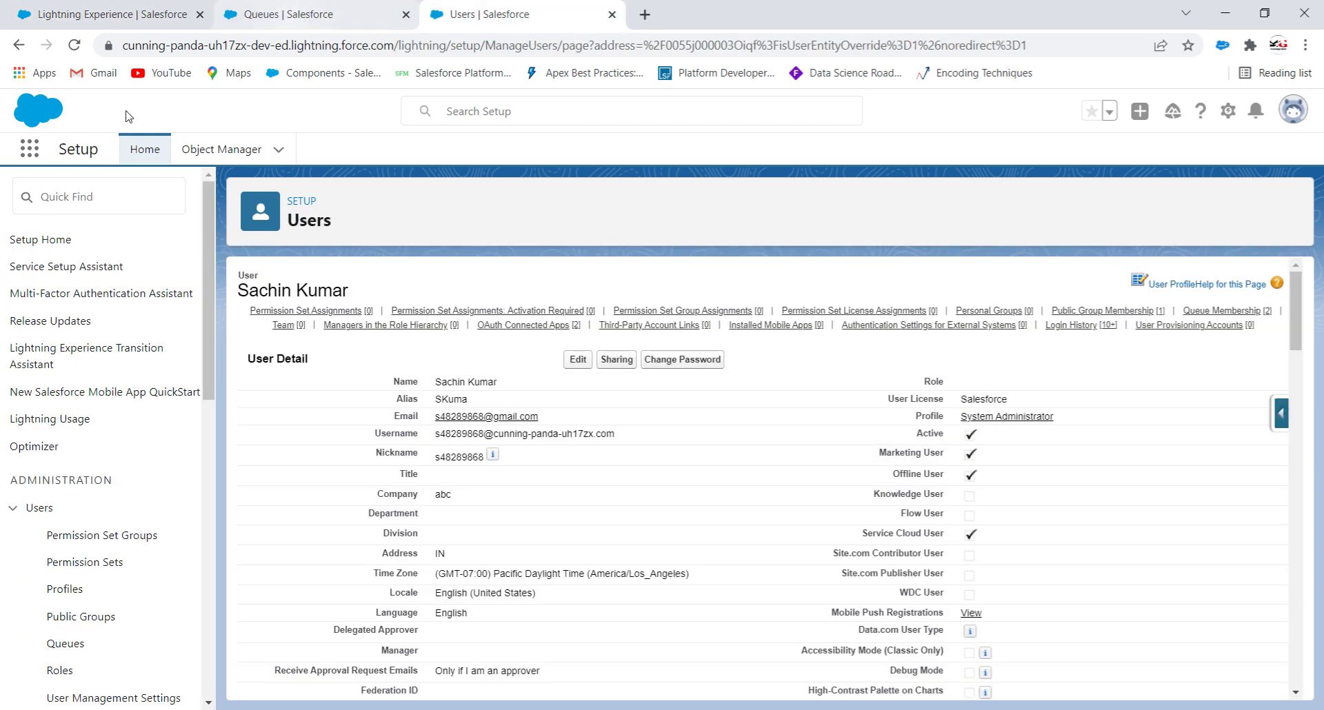
left_click(29, 149)
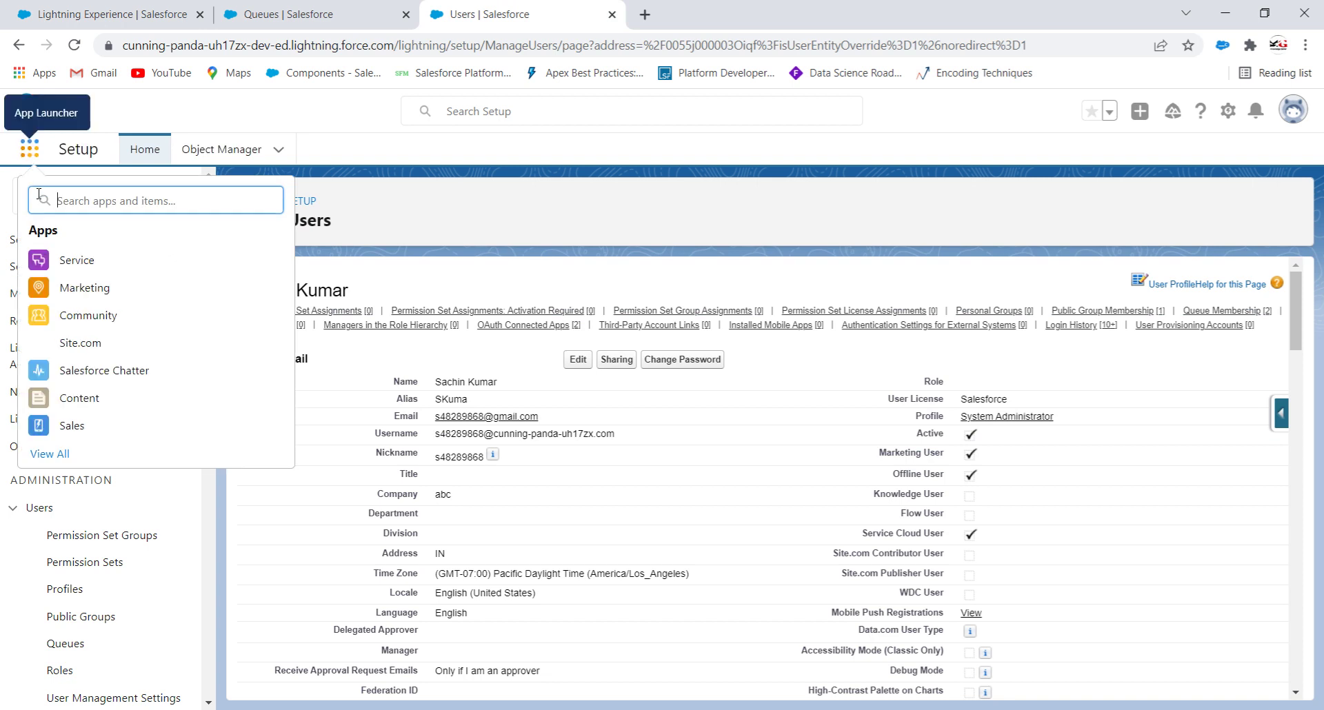
type("vases")
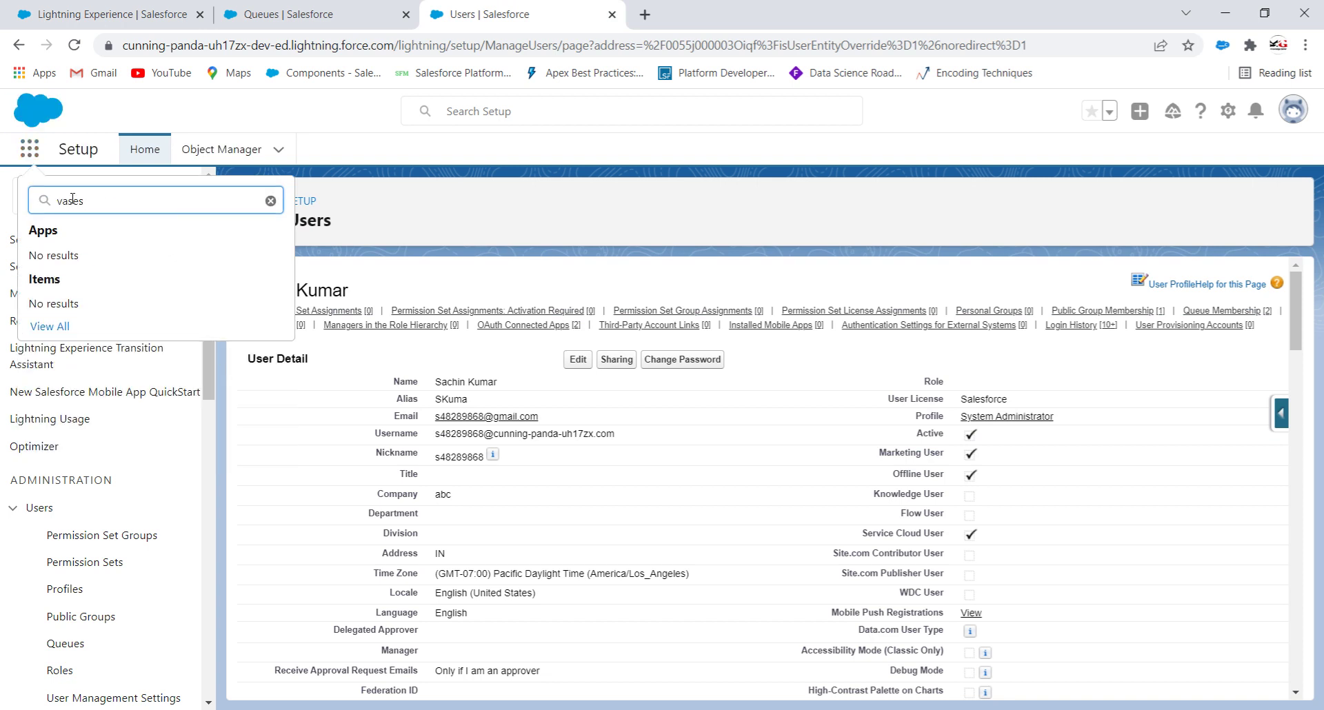
key("BackSpace")
key("BackSpace")
key("BackSpace")
key("BackSpace")
key("BackSpace")
type("case")
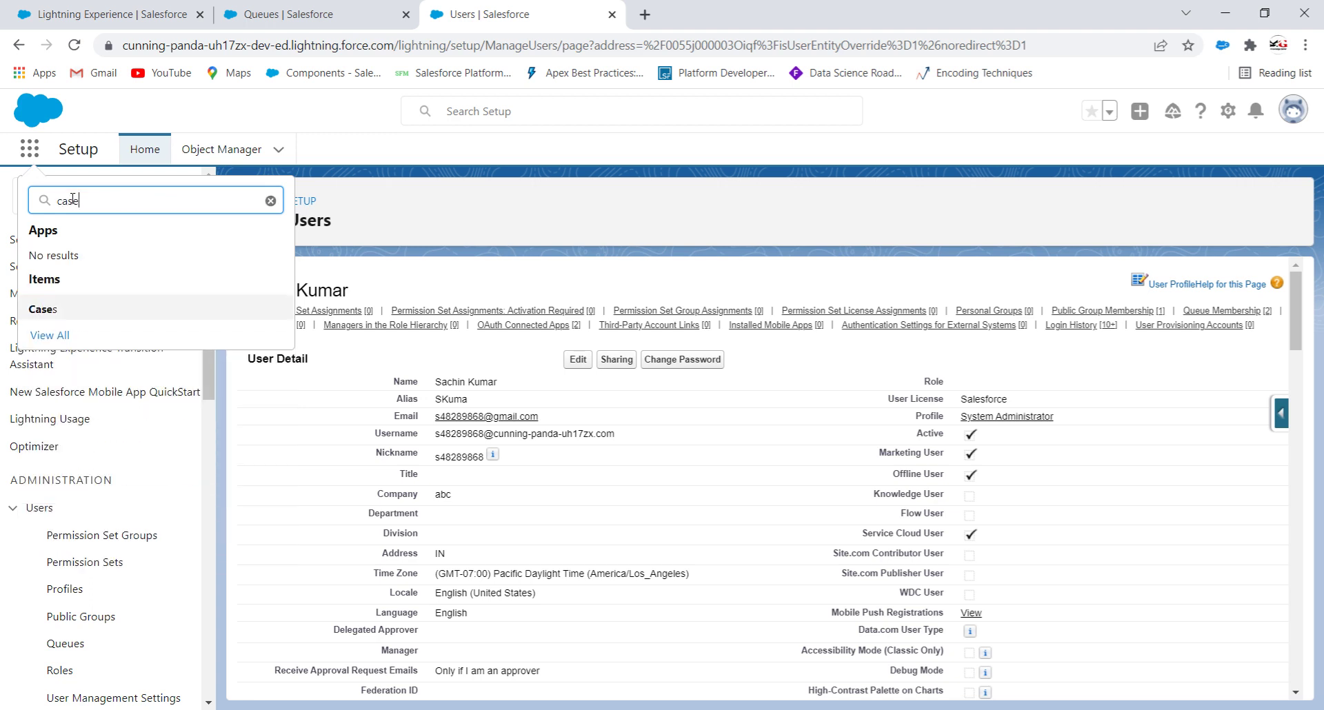
left_click(56, 309)
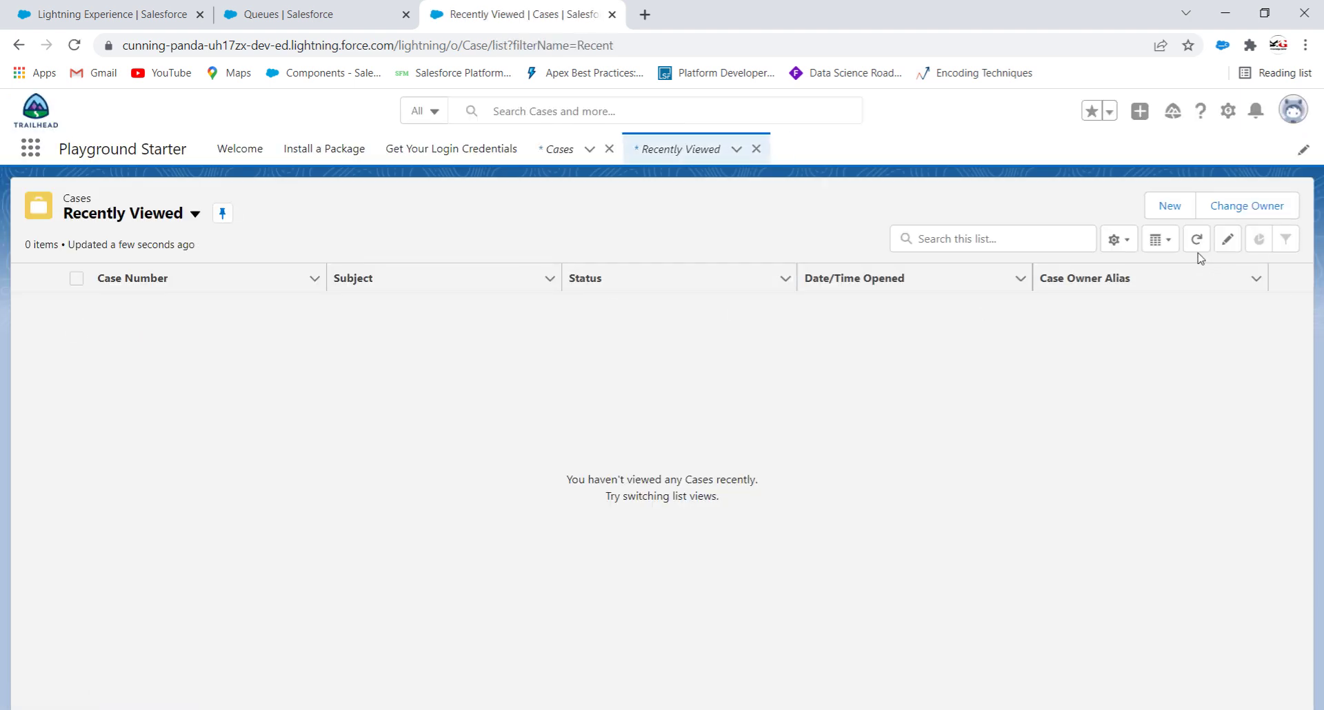
- Start a new case, check its owner and status fields, and set its priority to High
left_click(1181, 213)
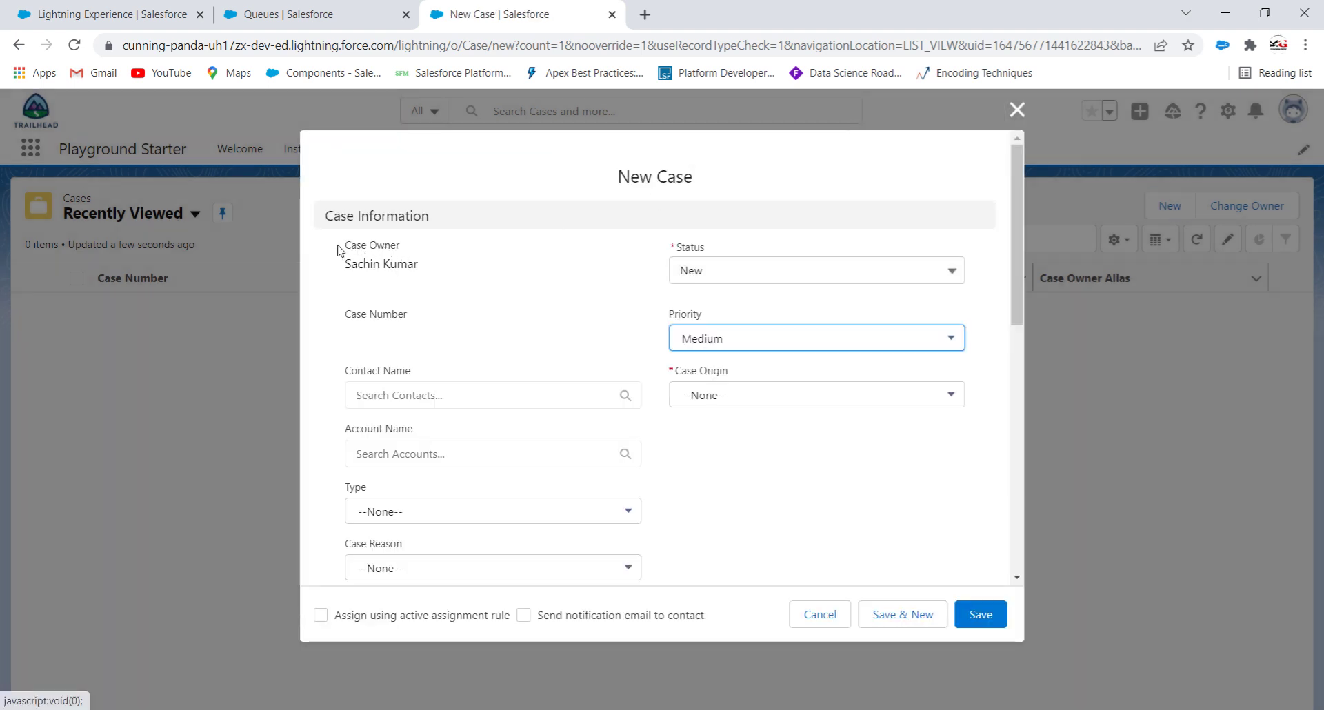
left_click_drag(346, 269, 423, 272)
left_click(443, 273)
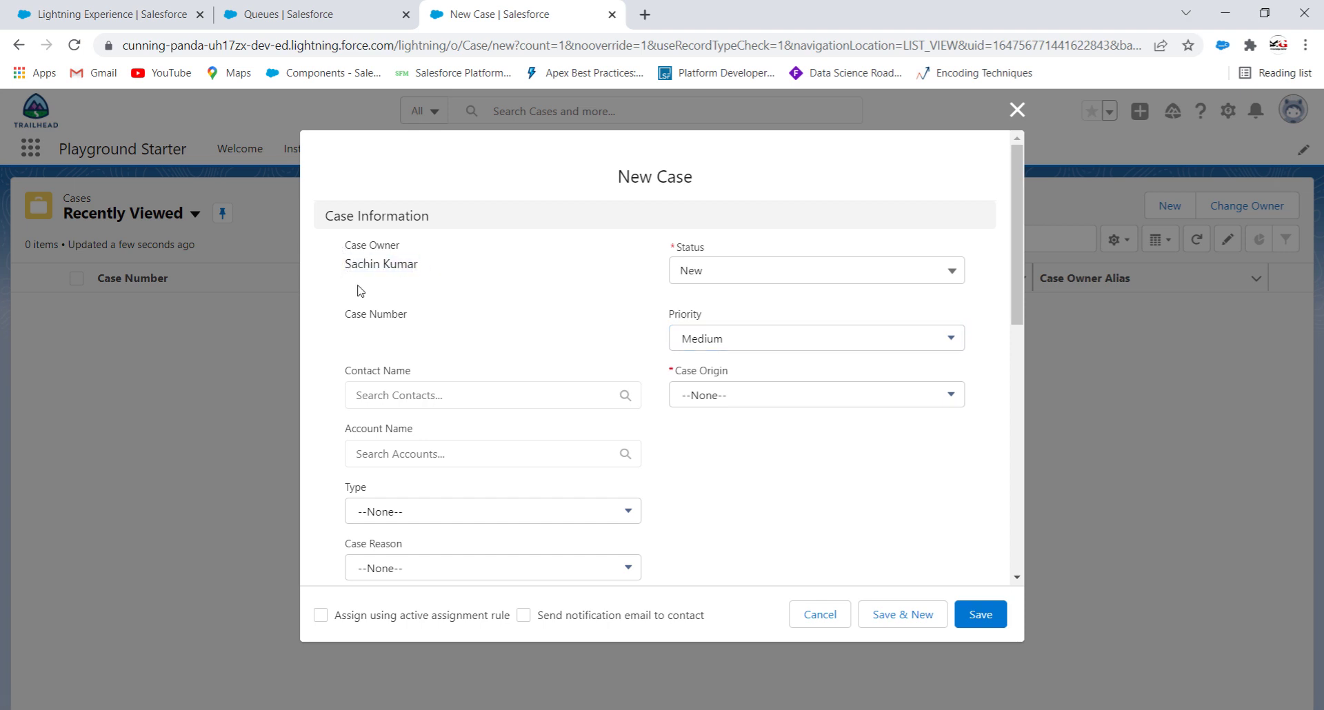
left_click(712, 276)
left_click(587, 292)
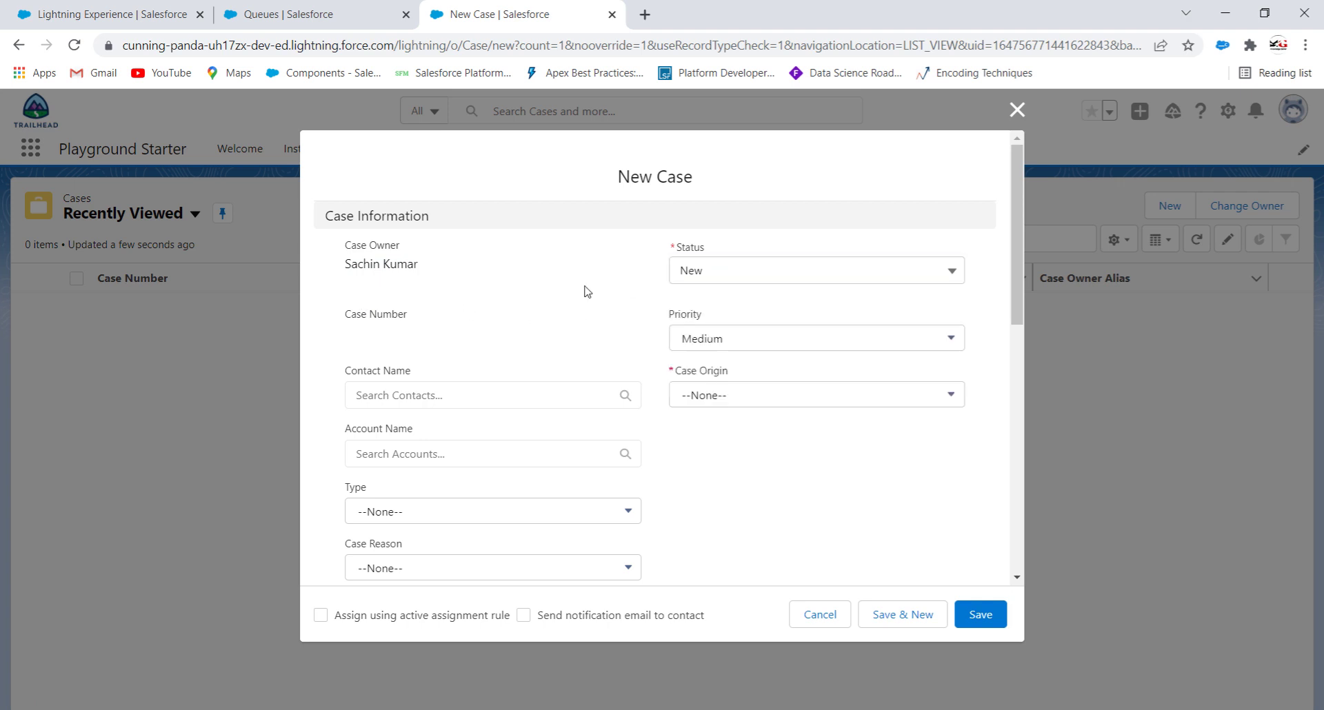
left_click(721, 344)
left_click(714, 403)
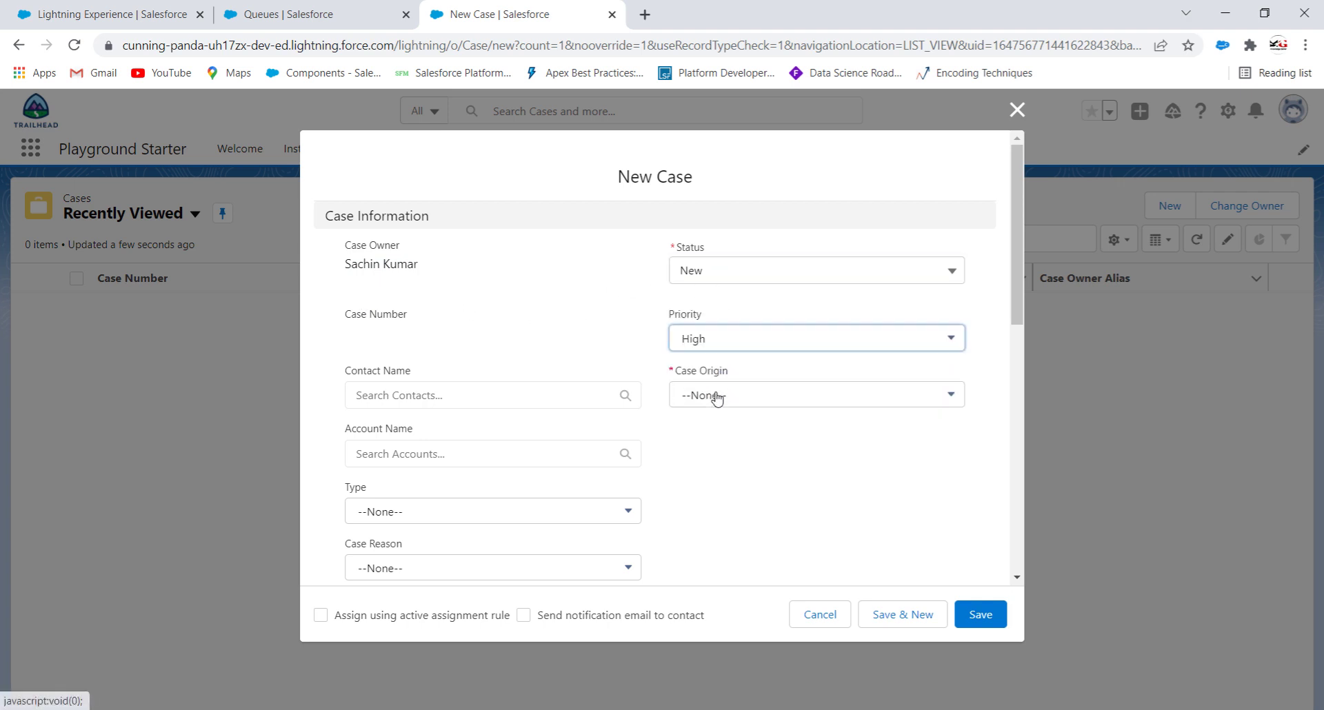
- Check the assignment rule's criterion, and enable both the active assignment rule and the contact notification email for the new case
left_click(96, 13)
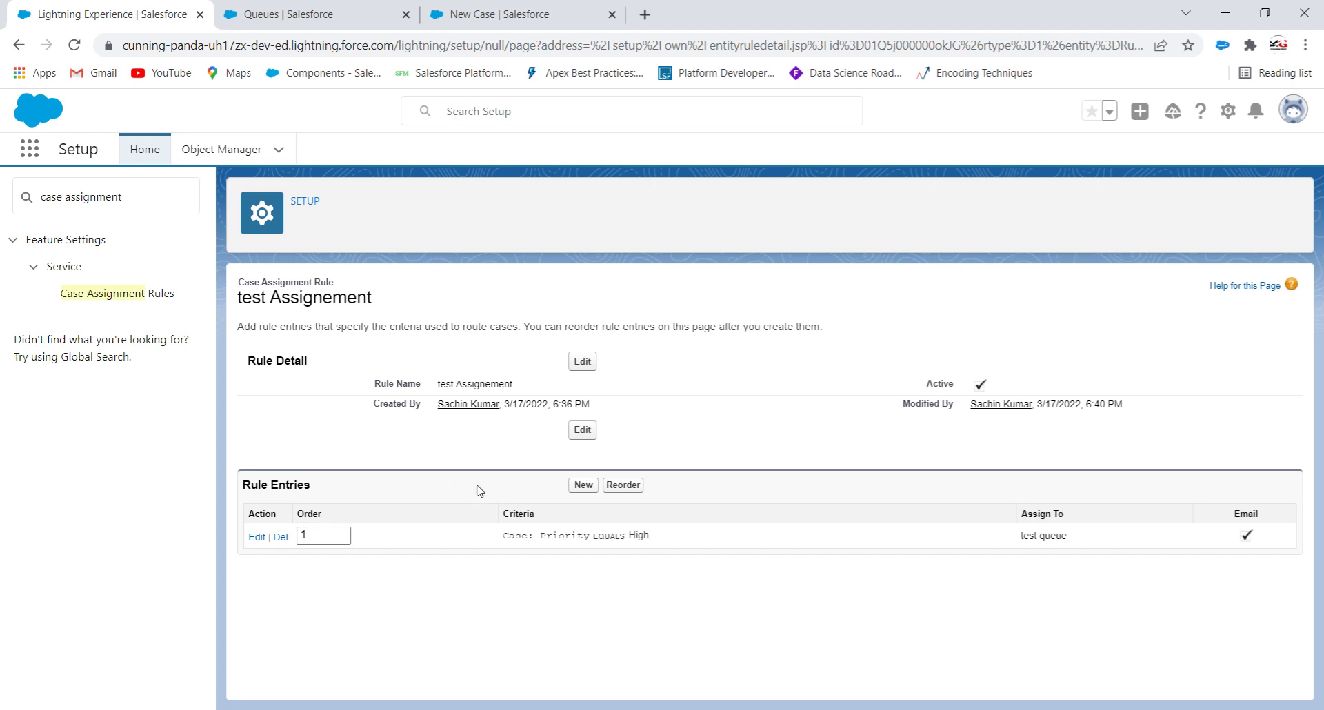
left_click(525, 12)
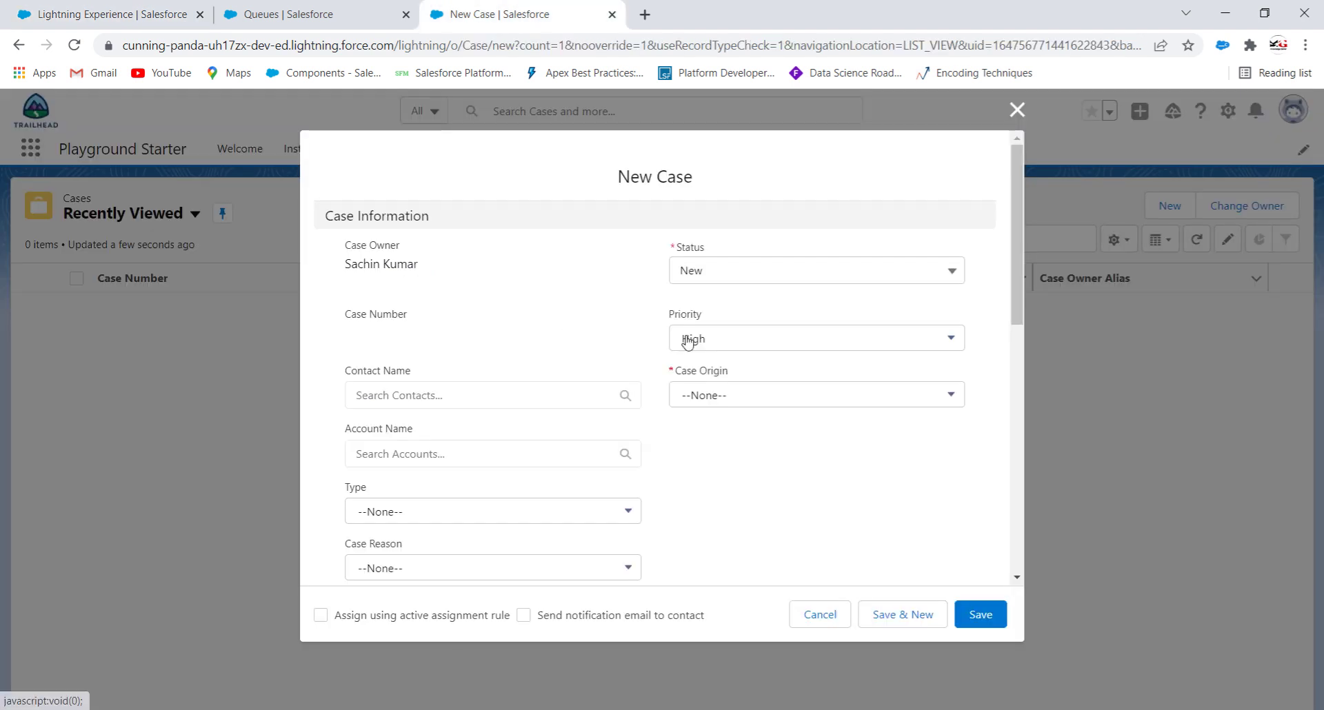
scroll(759, 494, "down", 3)
scroll(759, 494, "down", 6)
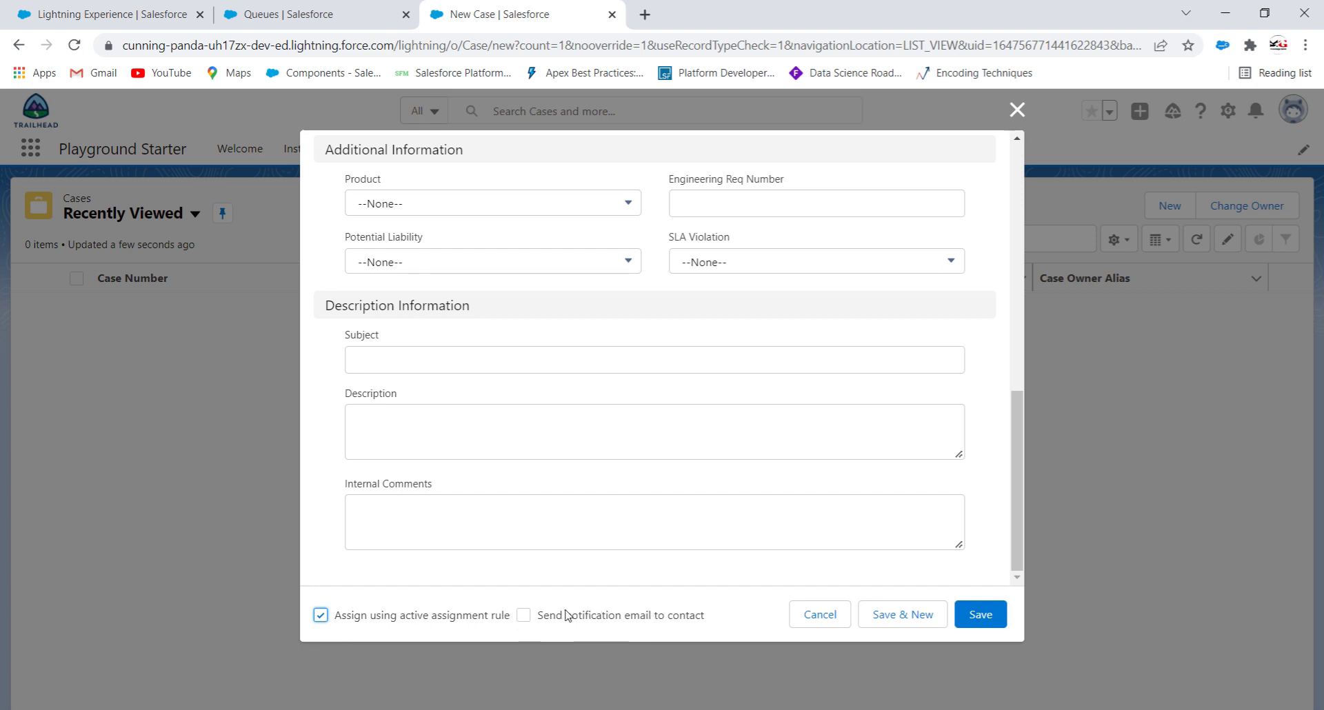
left_click(523, 616)
scroll(676, 497, "up", 10)
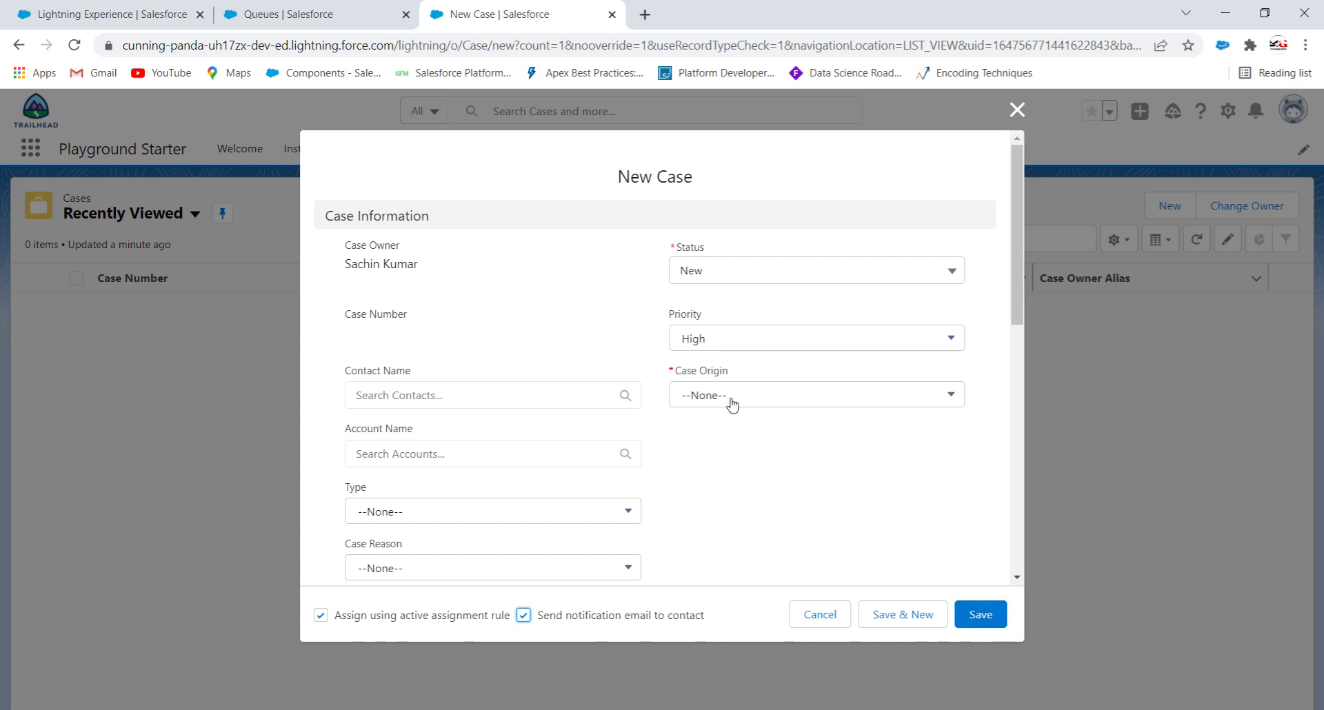
- Check the new case's owner, set the case origin to Phone, and try to save the case
left_click_drag(433, 267, 314, 268)
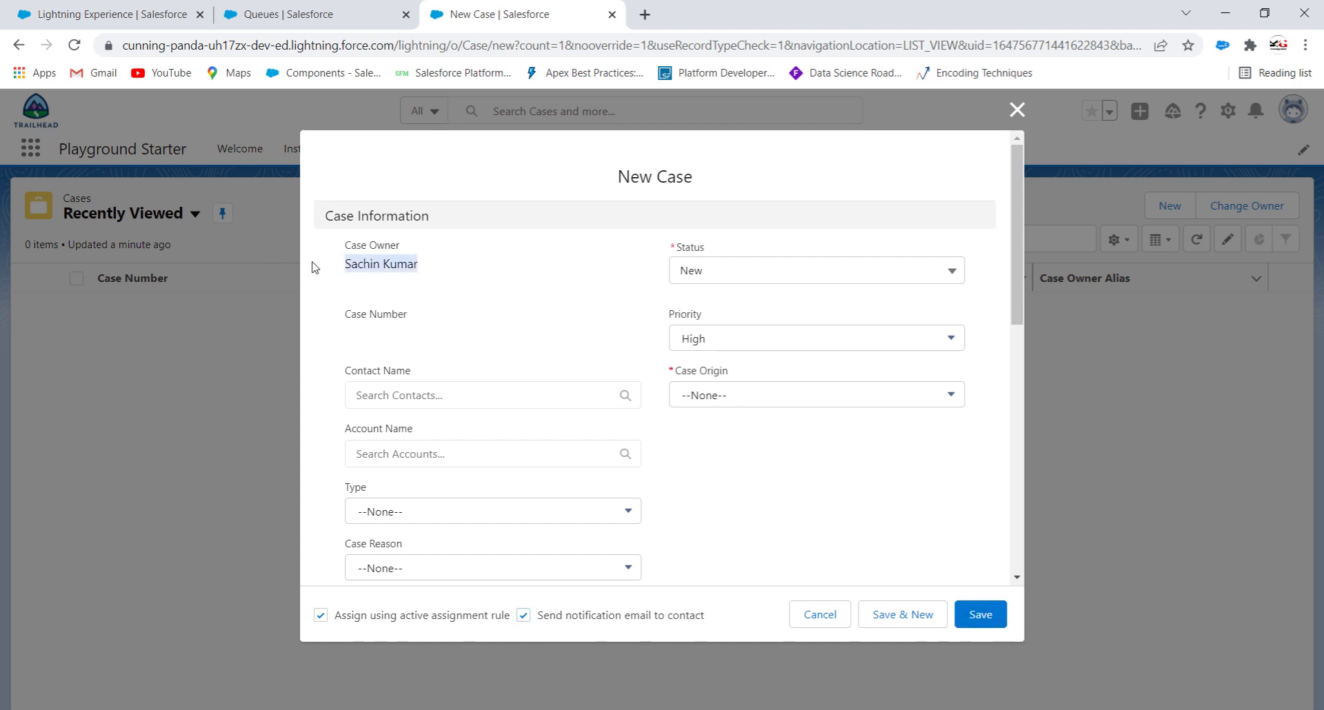
left_click(352, 277)
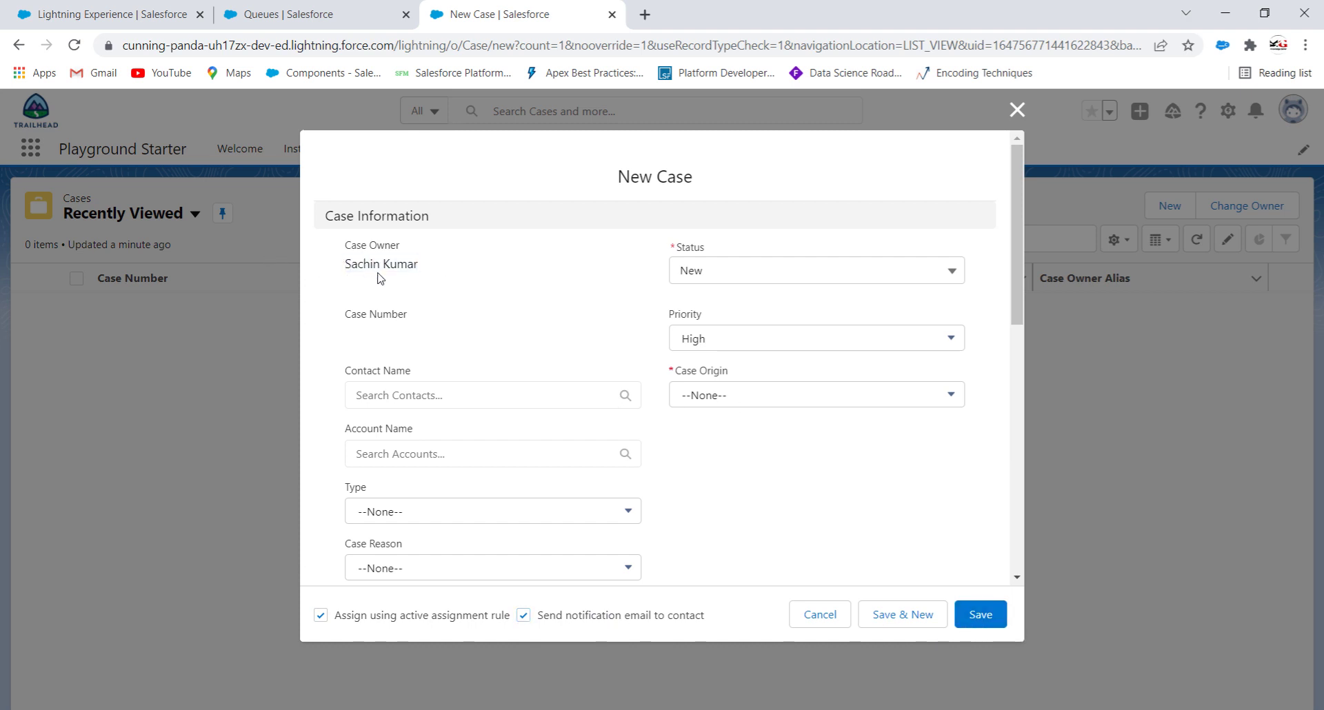
left_click(976, 629)
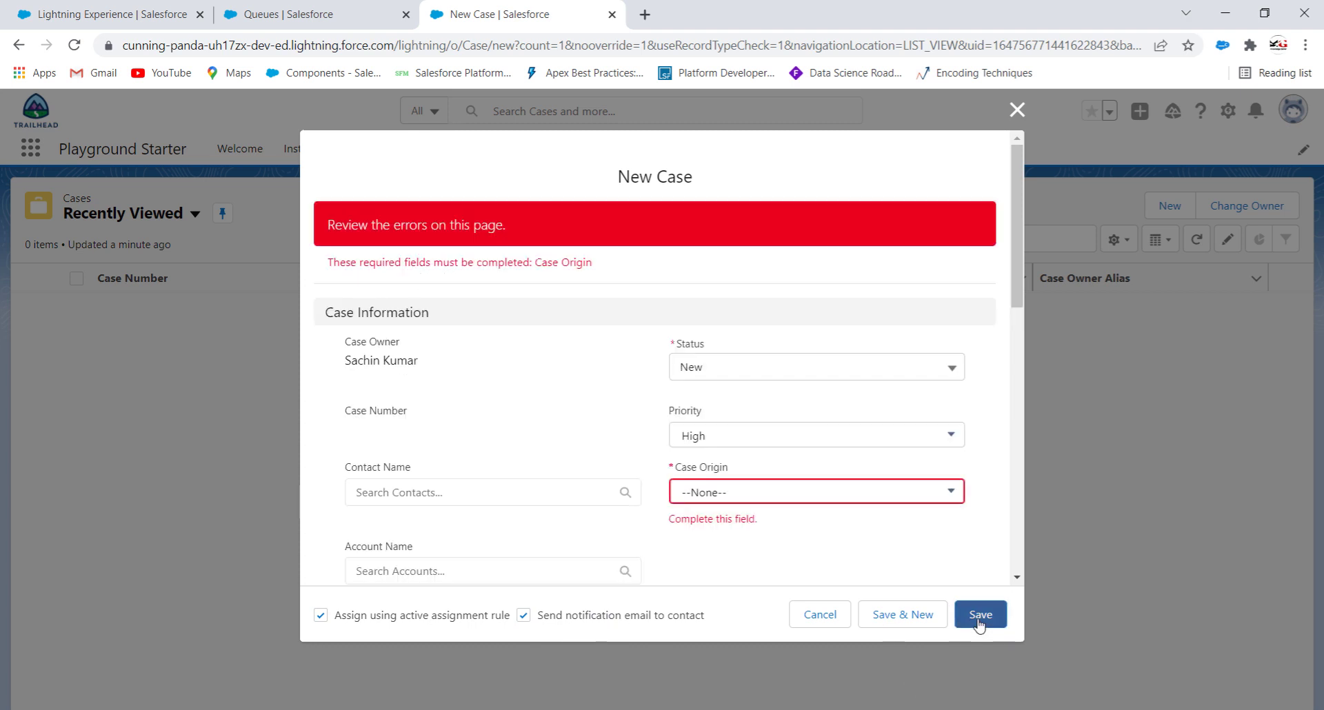
left_click(792, 502)
left_click(746, 502)
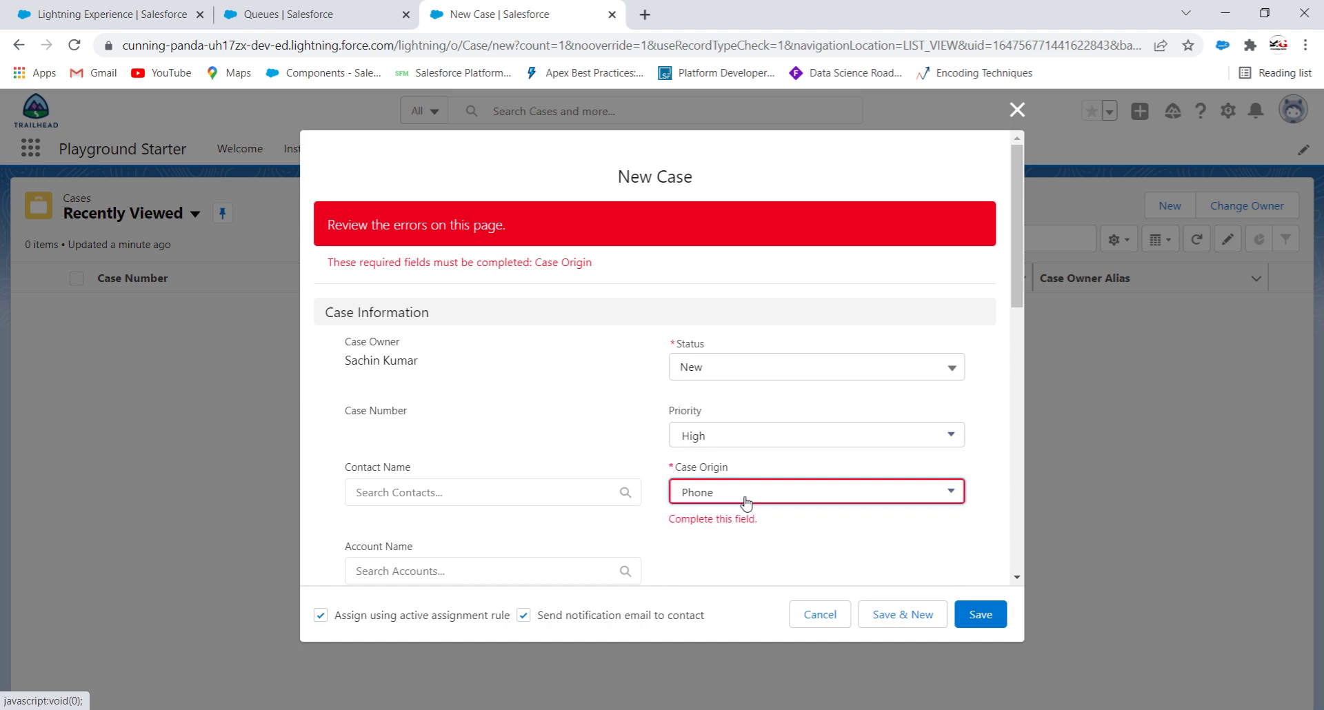
left_click(978, 622)
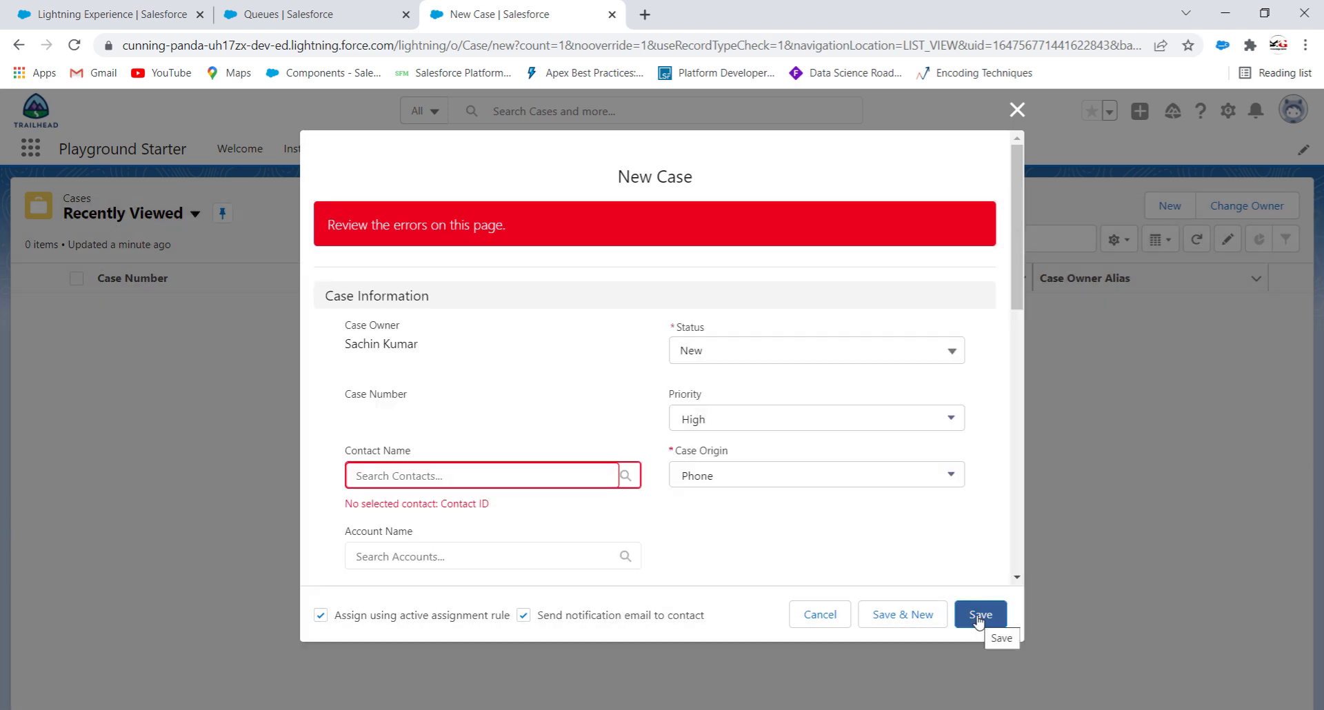
- Set the case's contact to the suggested existing contact and try to save the case
left_click(426, 477)
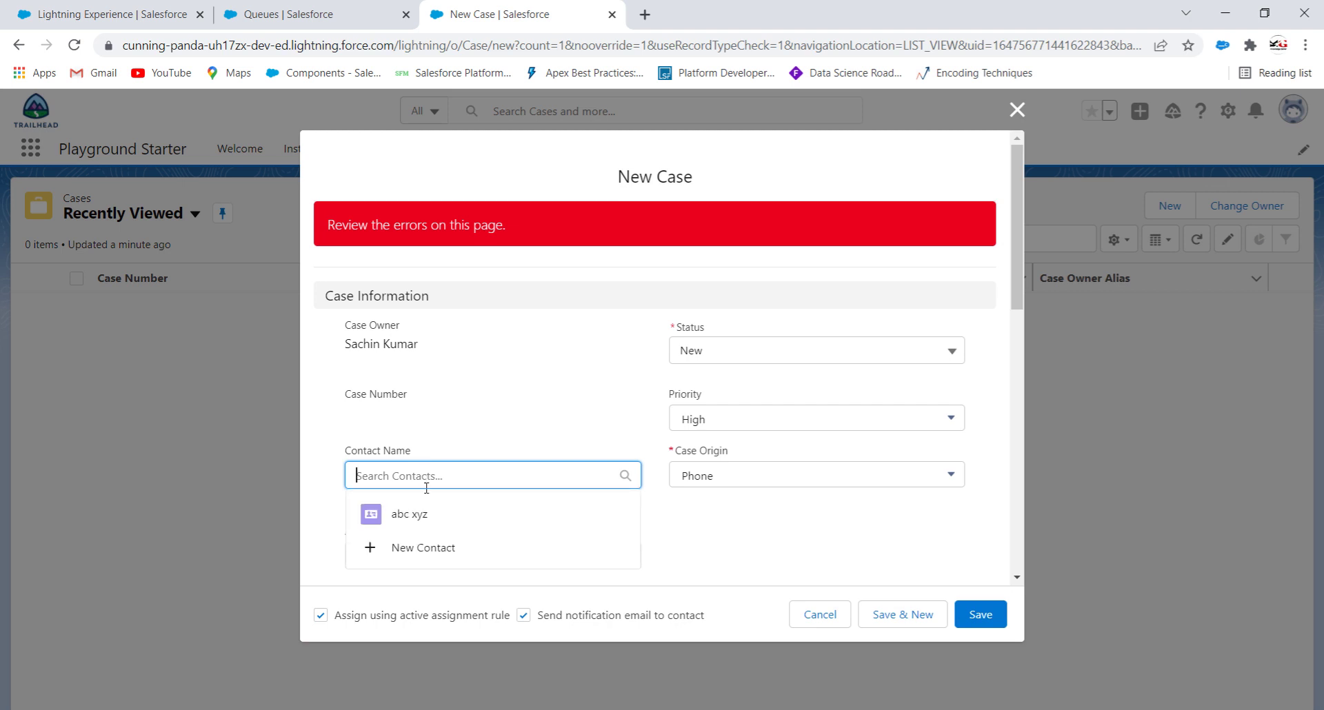
left_click(413, 514)
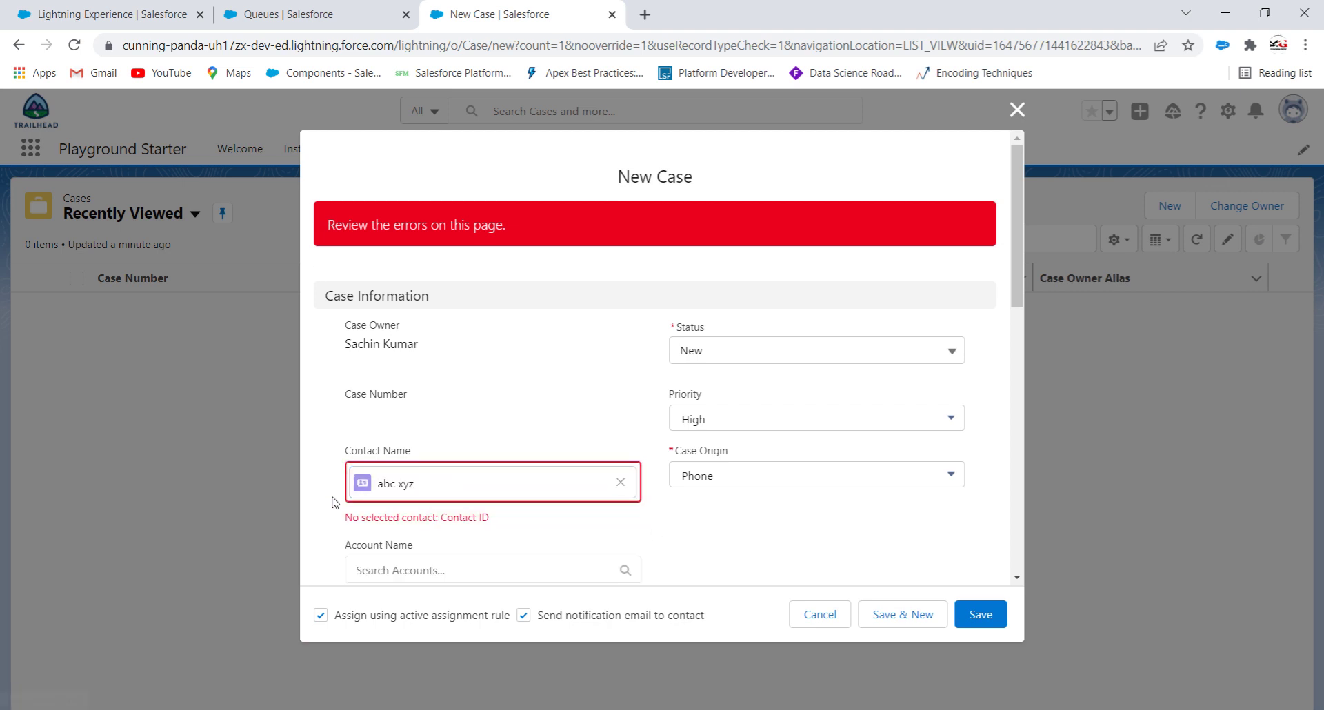
scroll(576, 479, "down", 3)
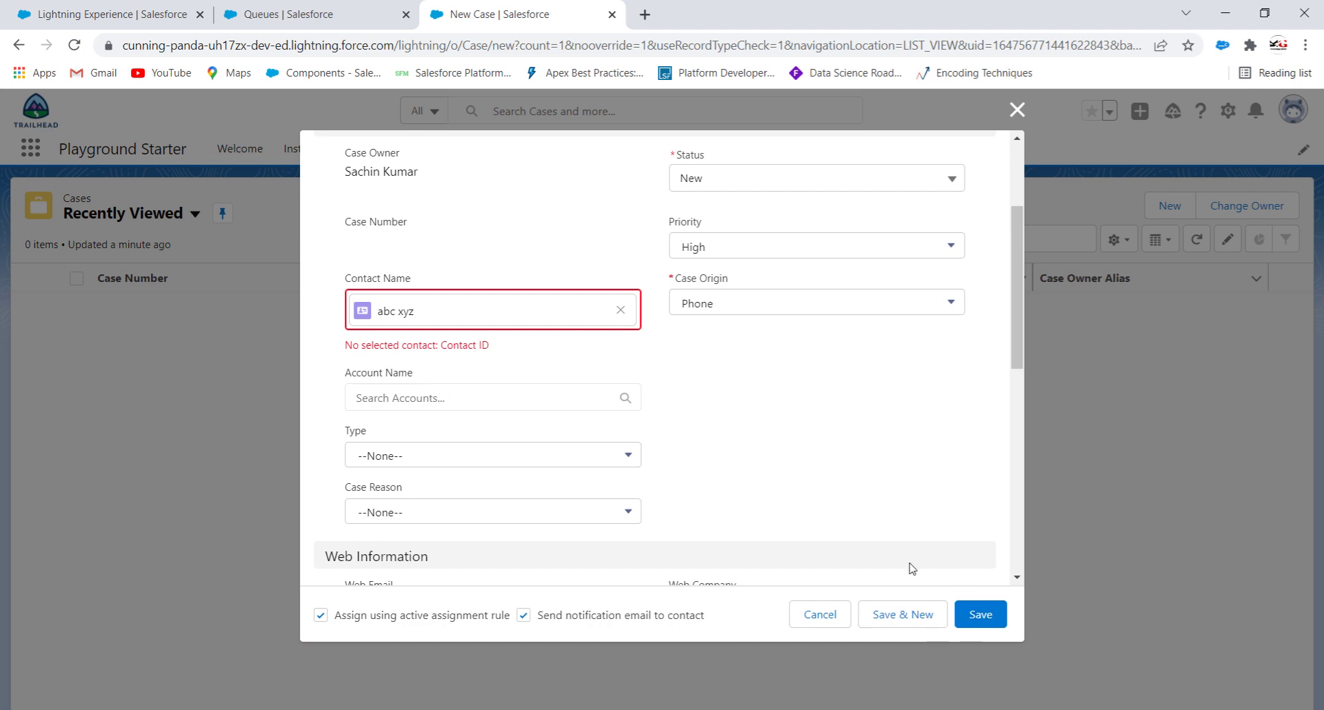
left_click(970, 615)
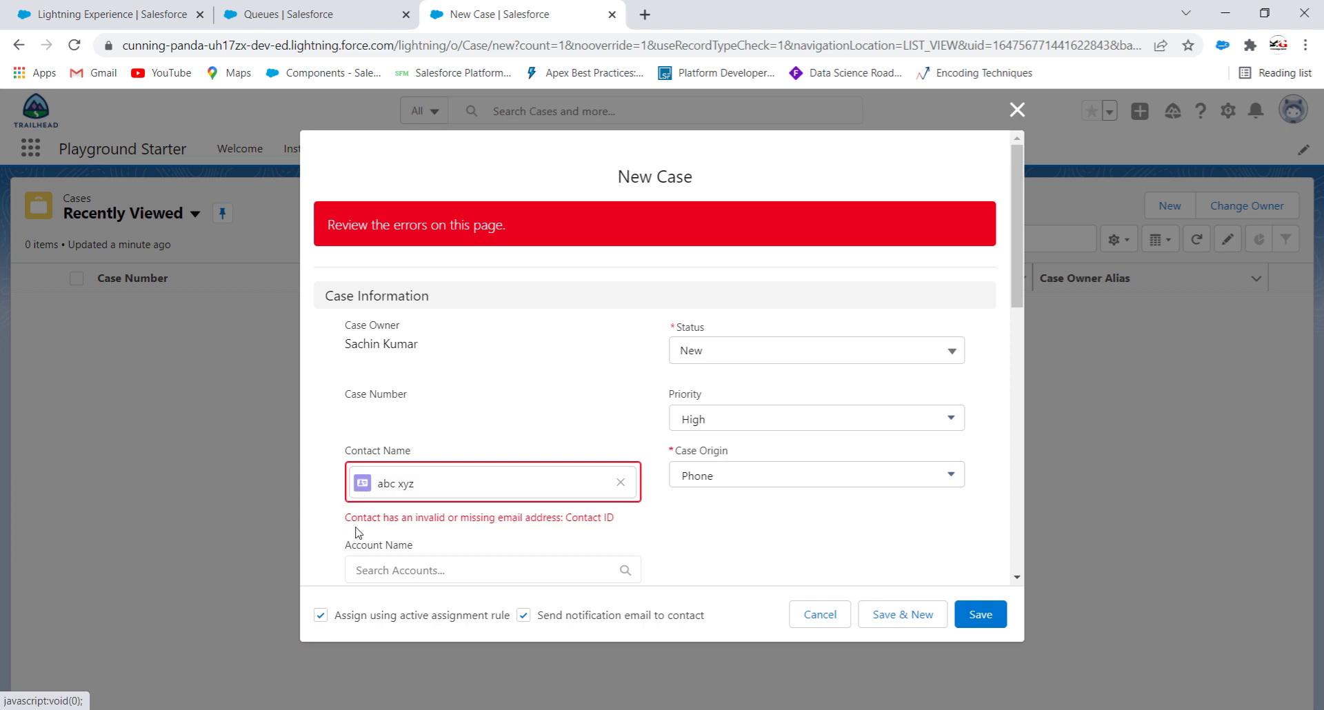
- Turn off the notification email to the contact and save the new case
left_click(529, 498)
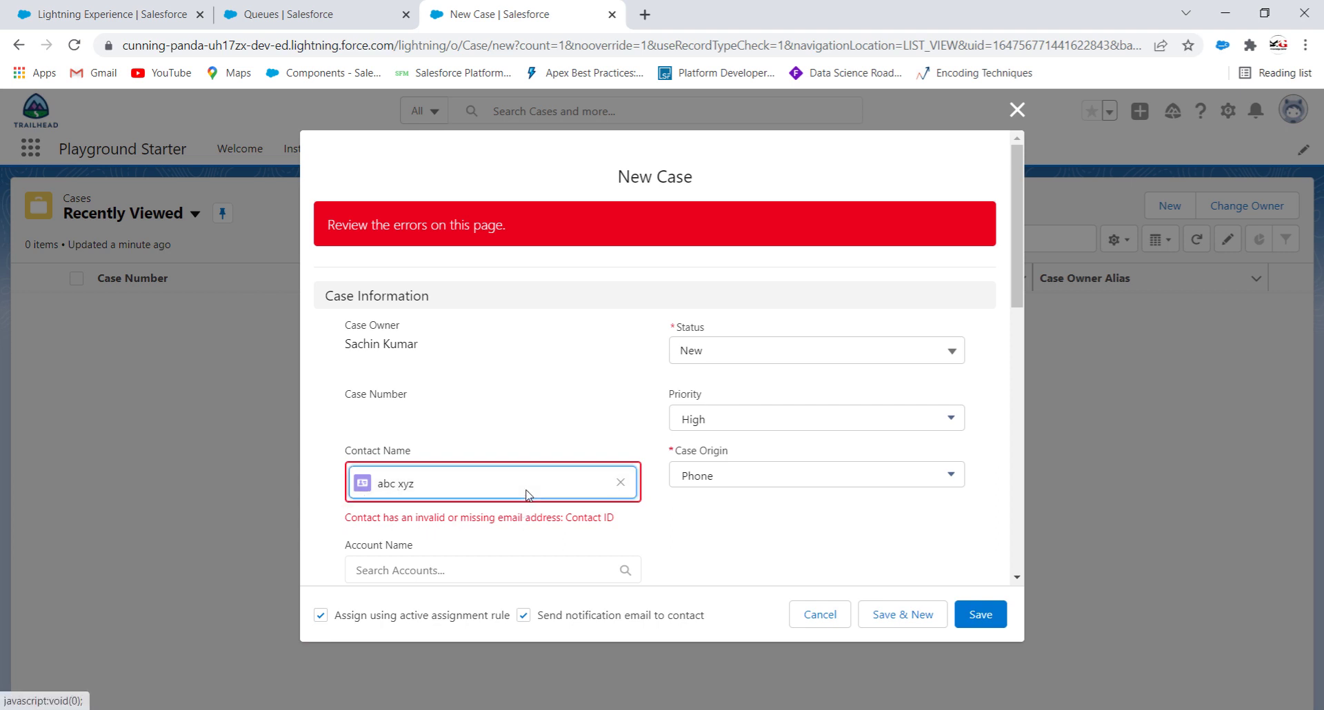
left_click(528, 618)
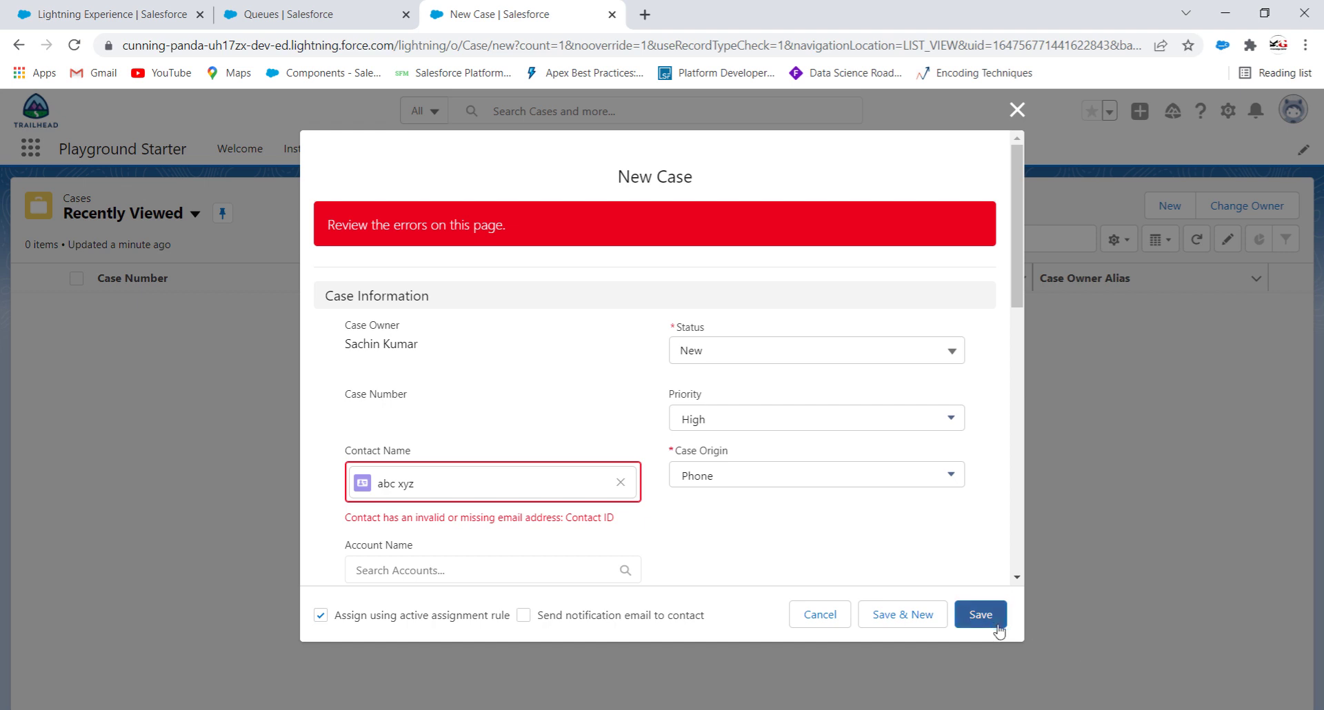
left_click(981, 615)
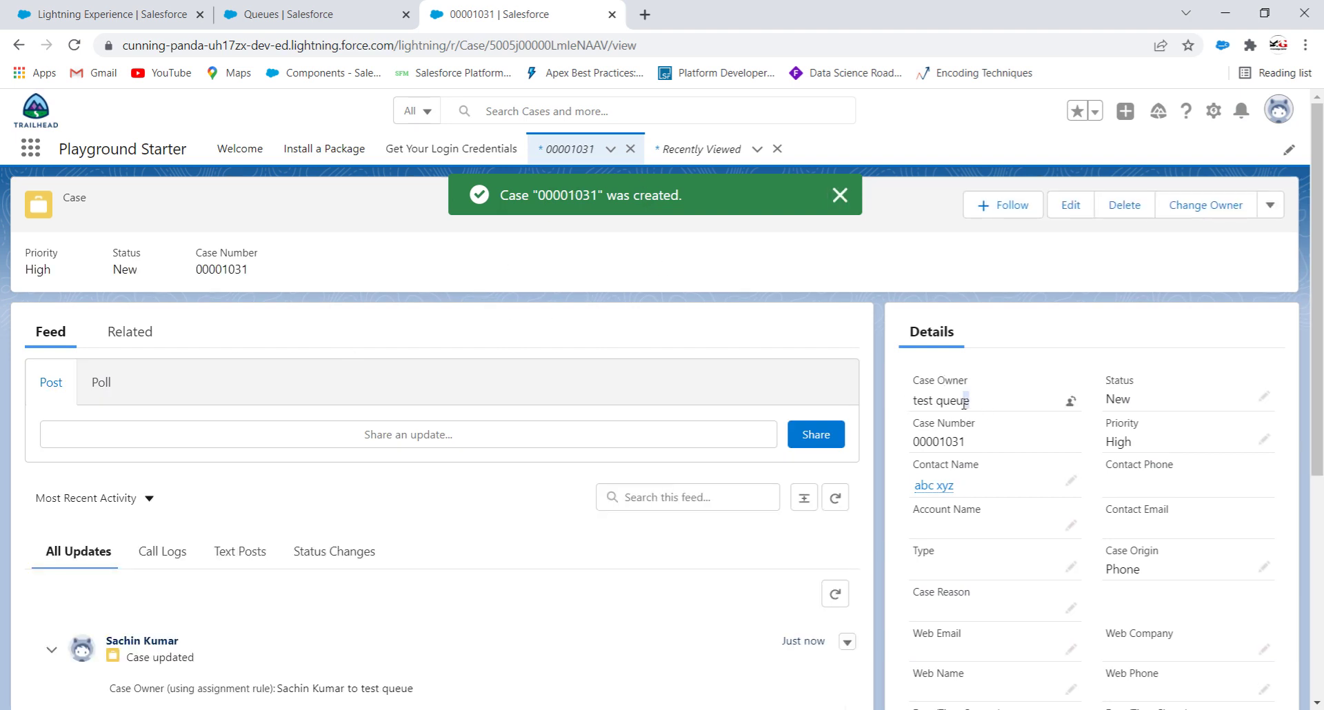
- Examine the case owner in the saved case's details
left_click_drag(964, 403, 909, 405)
left_click(707, 263)
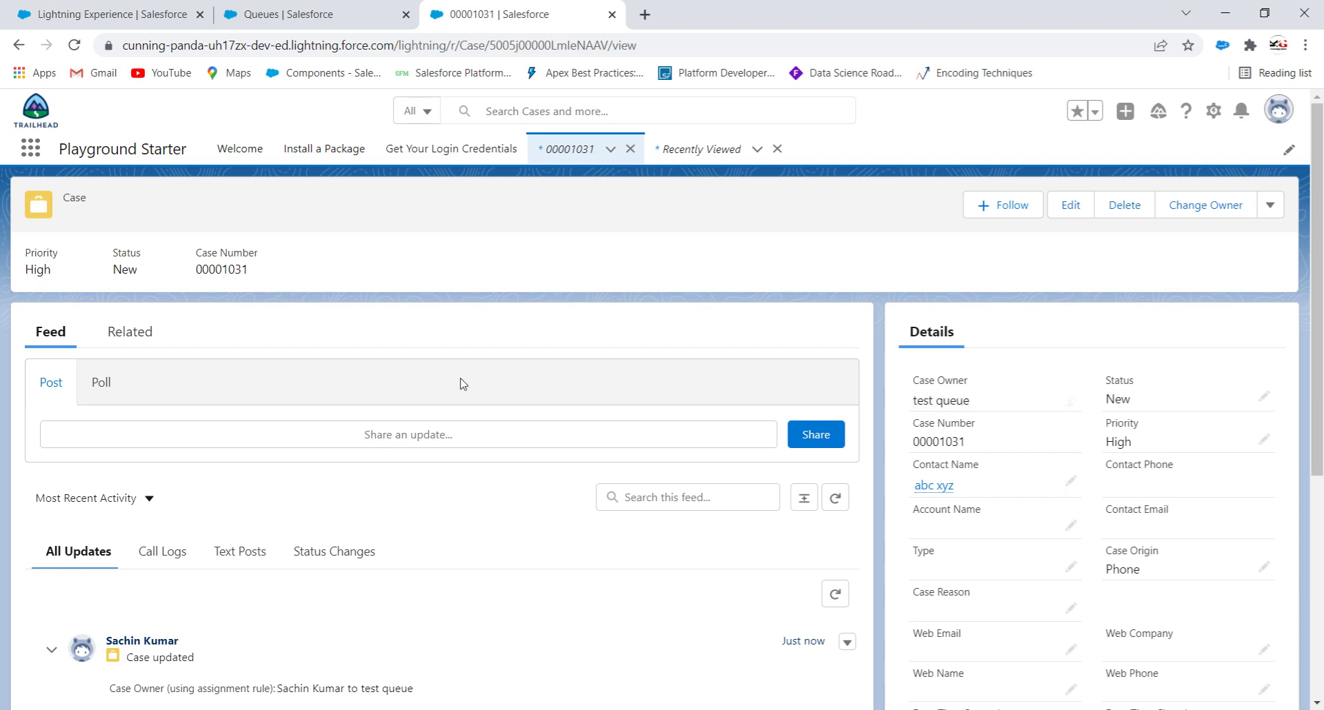
left_click_drag(910, 404, 974, 407)
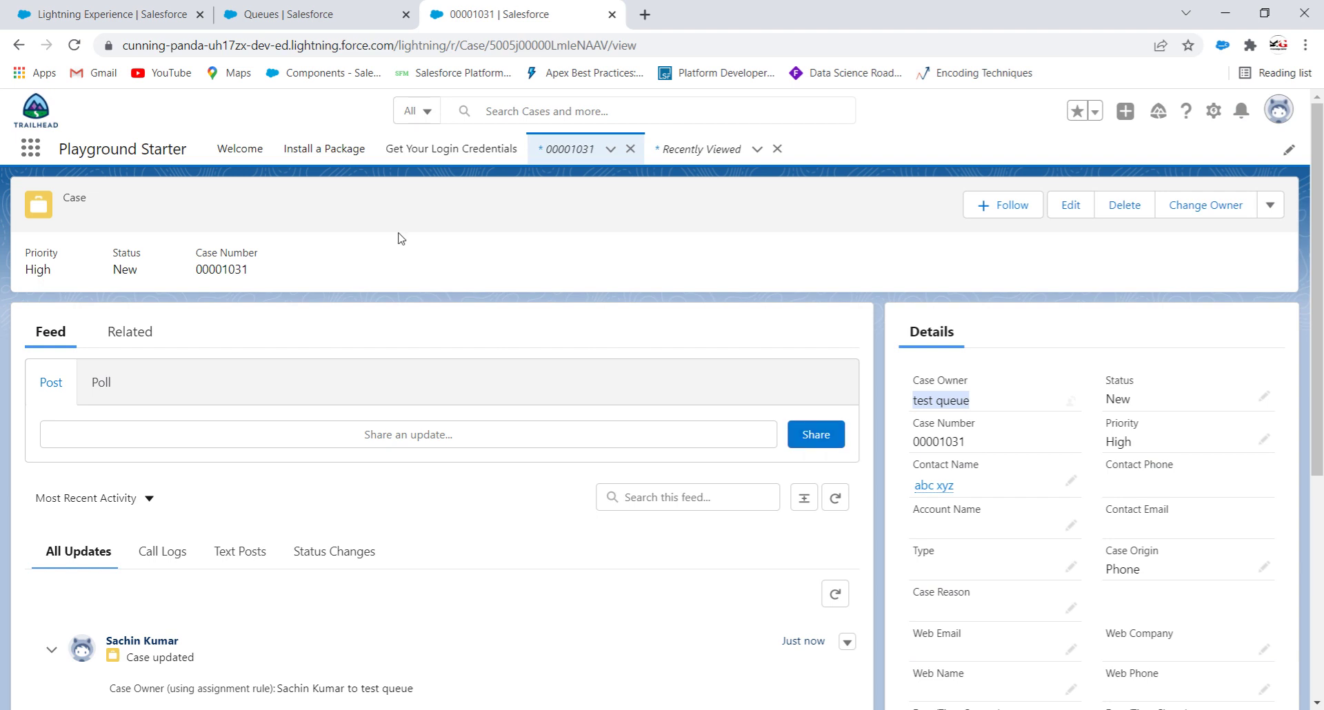
- Open the queue member's Gmail inbox from a new tab, read the case auto-assignment notification, and return to the assignment rule
left_click(645, 15)
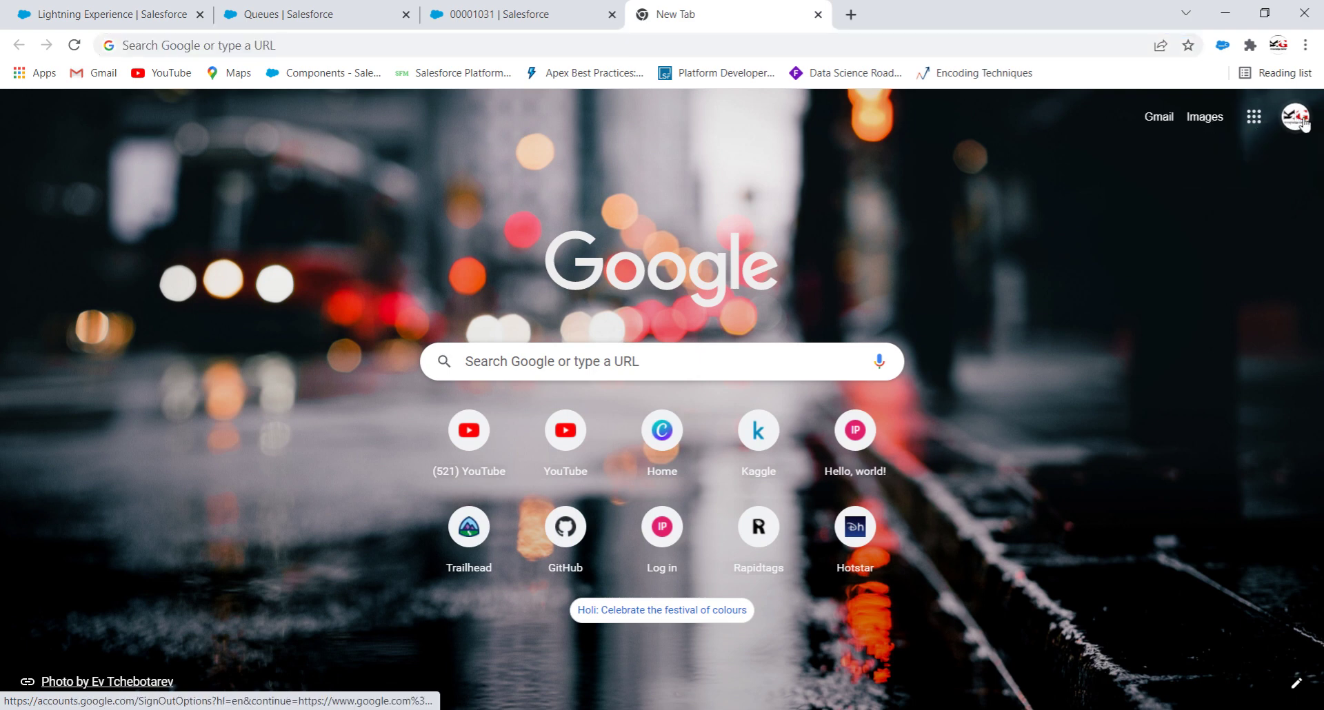
left_click(1158, 118)
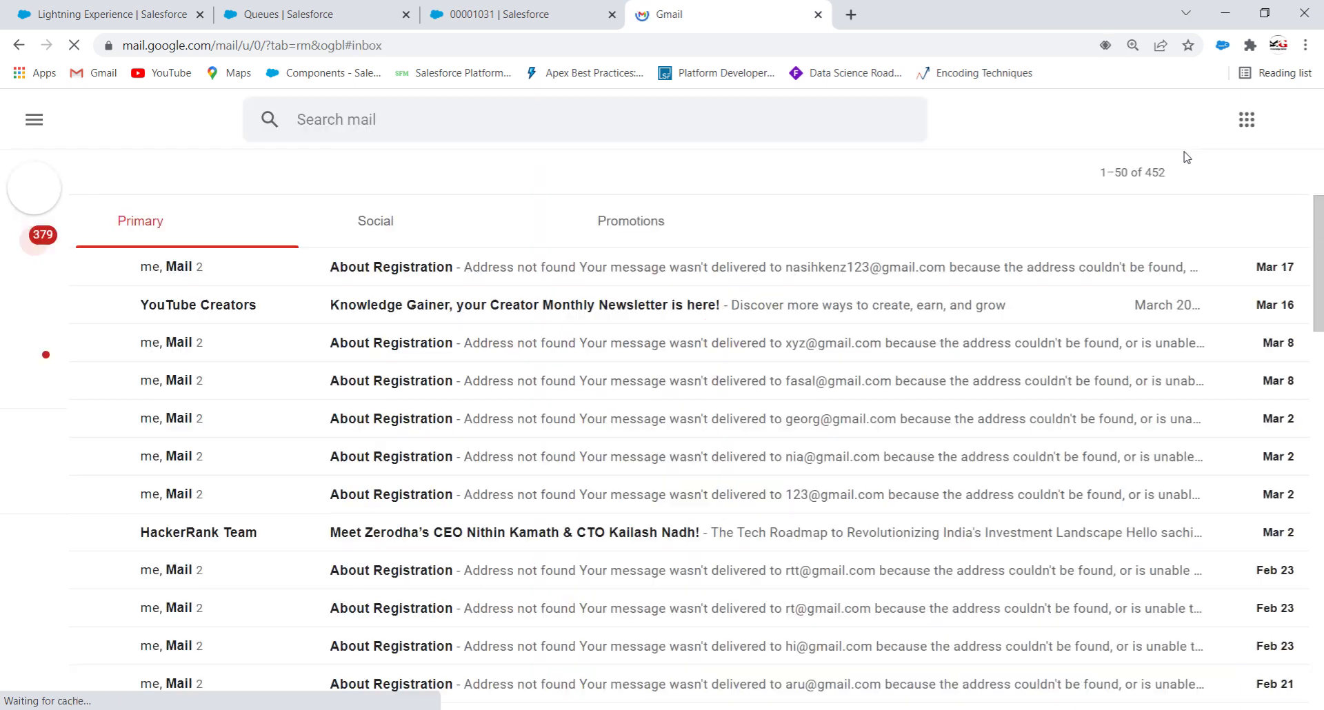
left_click(1297, 125)
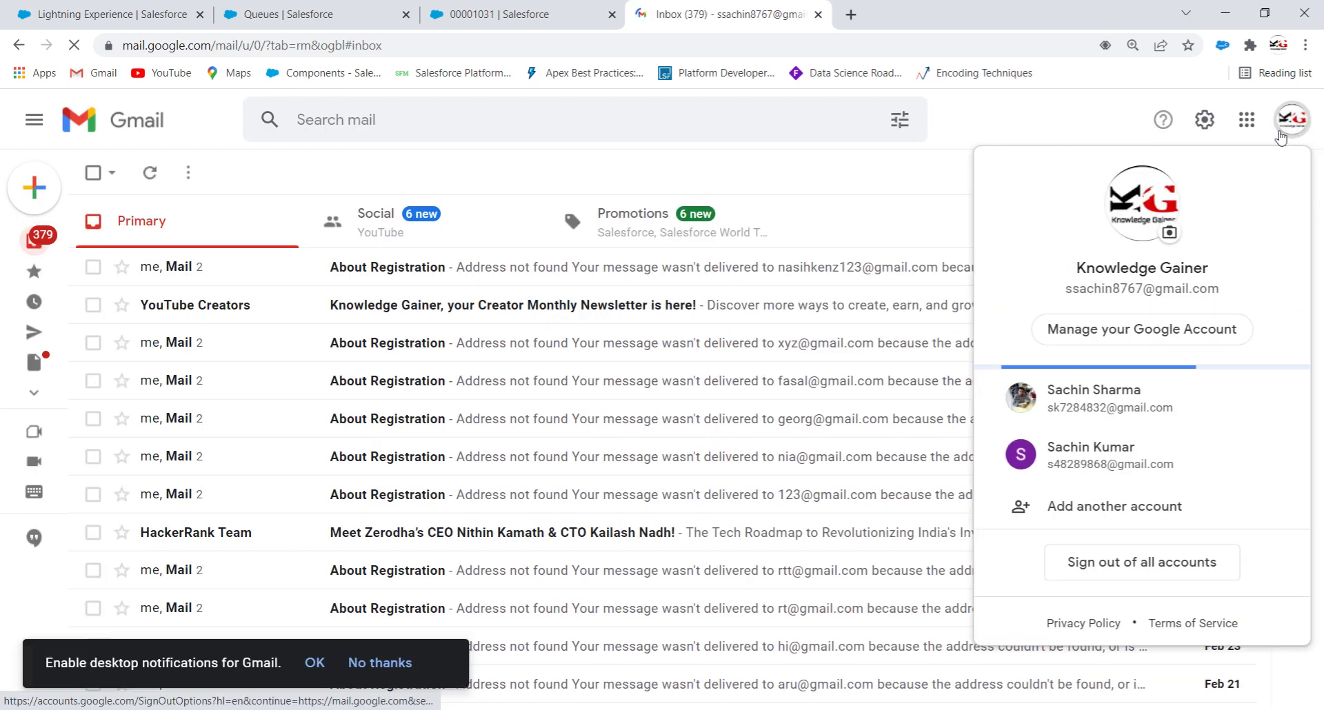
left_click(1123, 452)
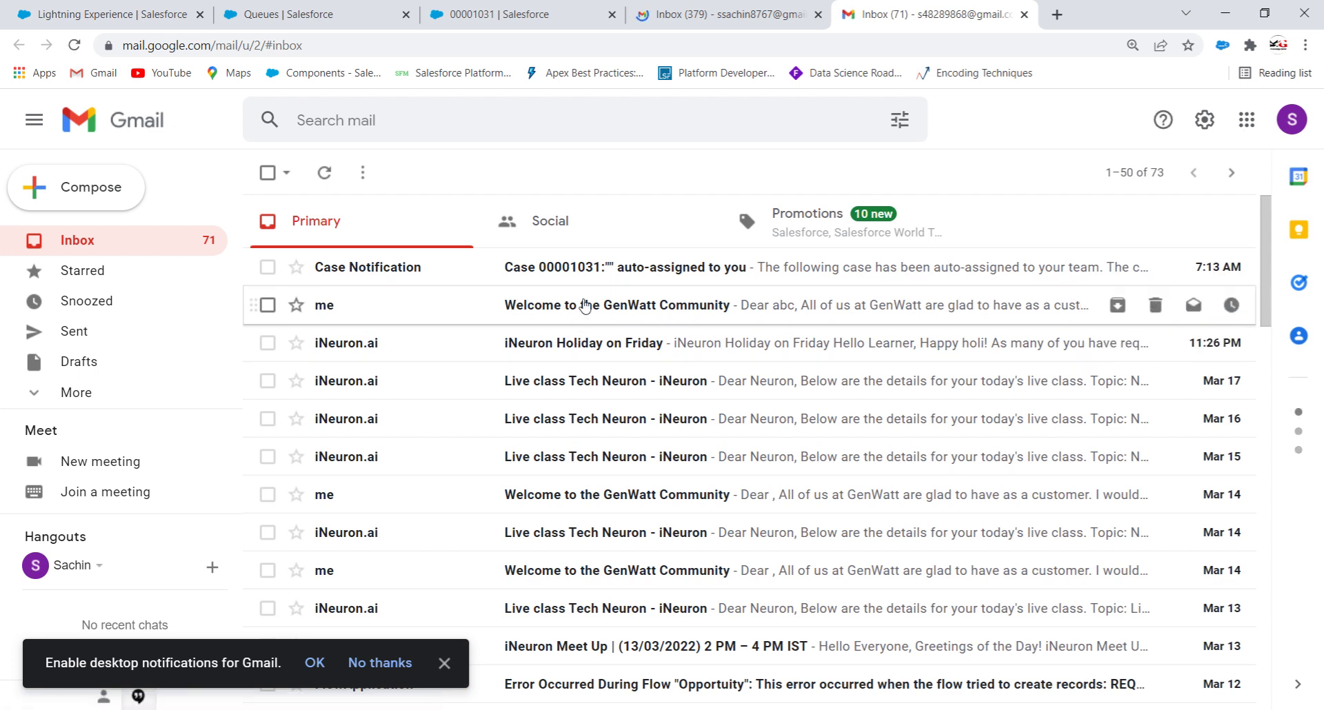
left_click(612, 273)
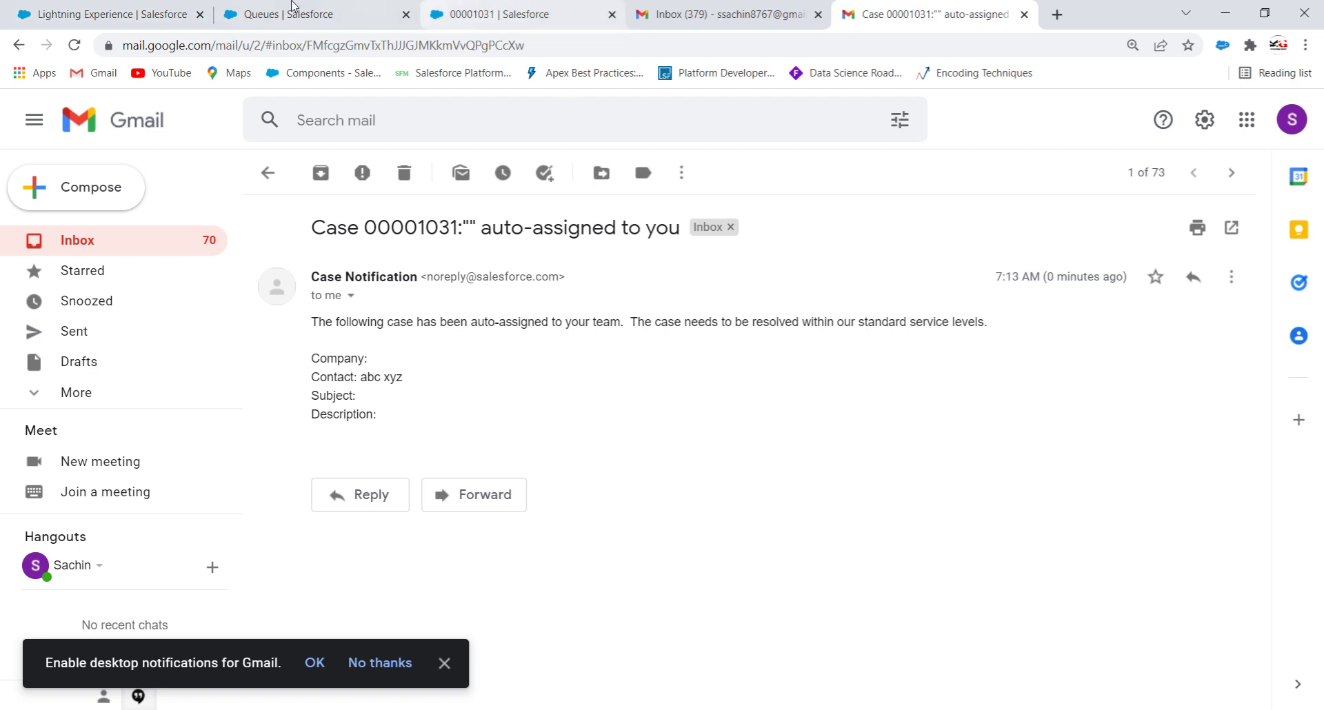
left_click(139, 12)
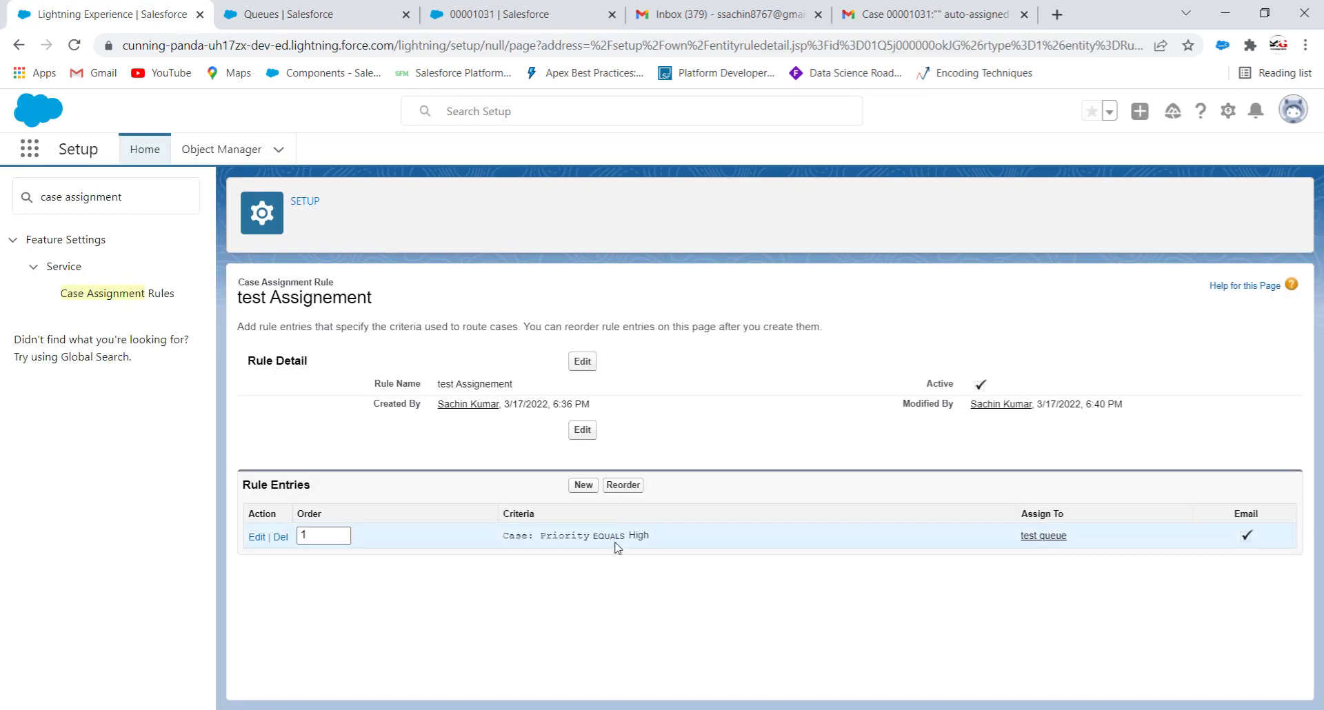
- Open the high-priority rule entry for editing and copy the name of its email template
left_click(256, 538)
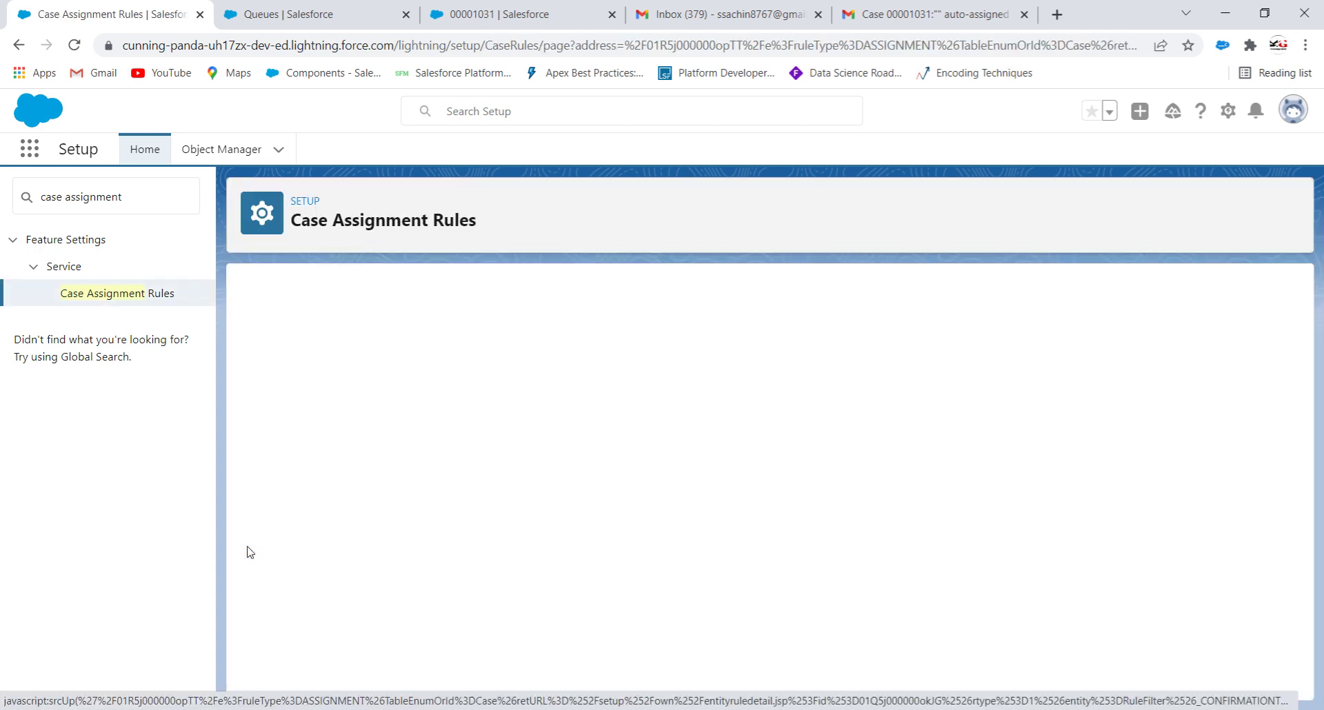
scroll(764, 630, "down", 1)
scroll(764, 631, "down", 3)
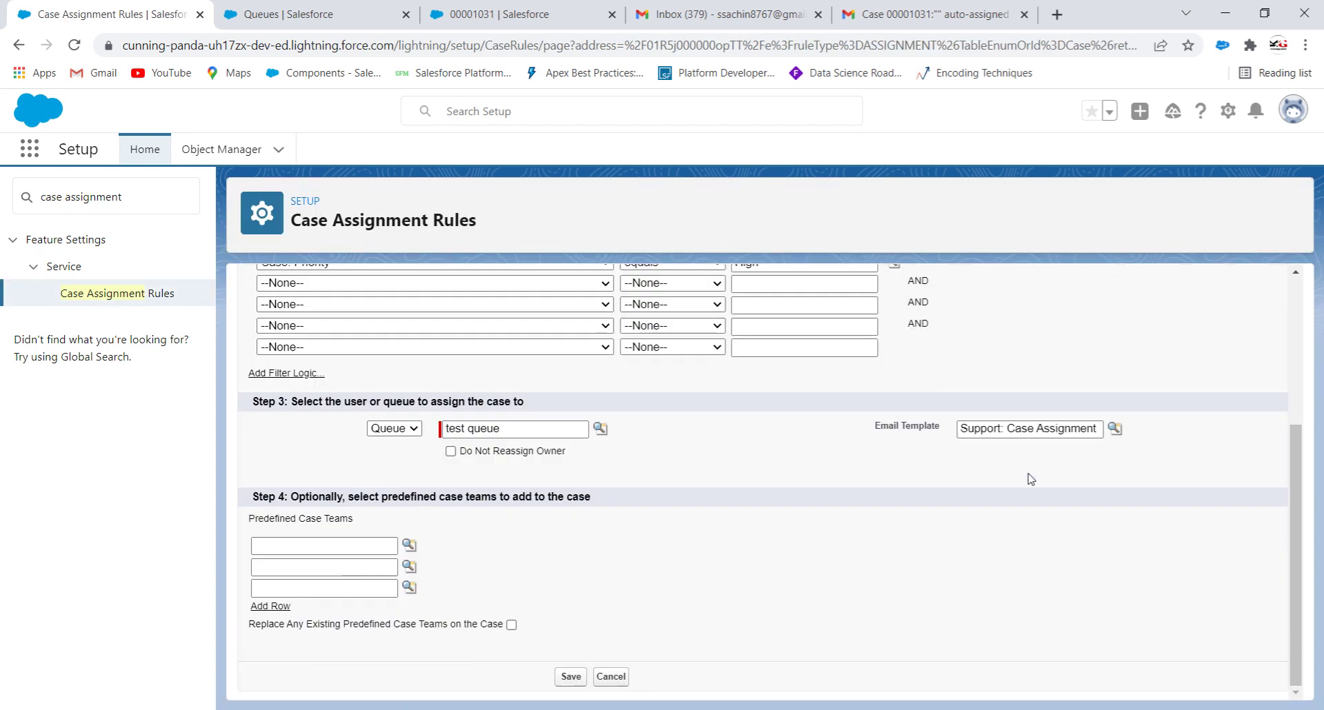
left_click(985, 429)
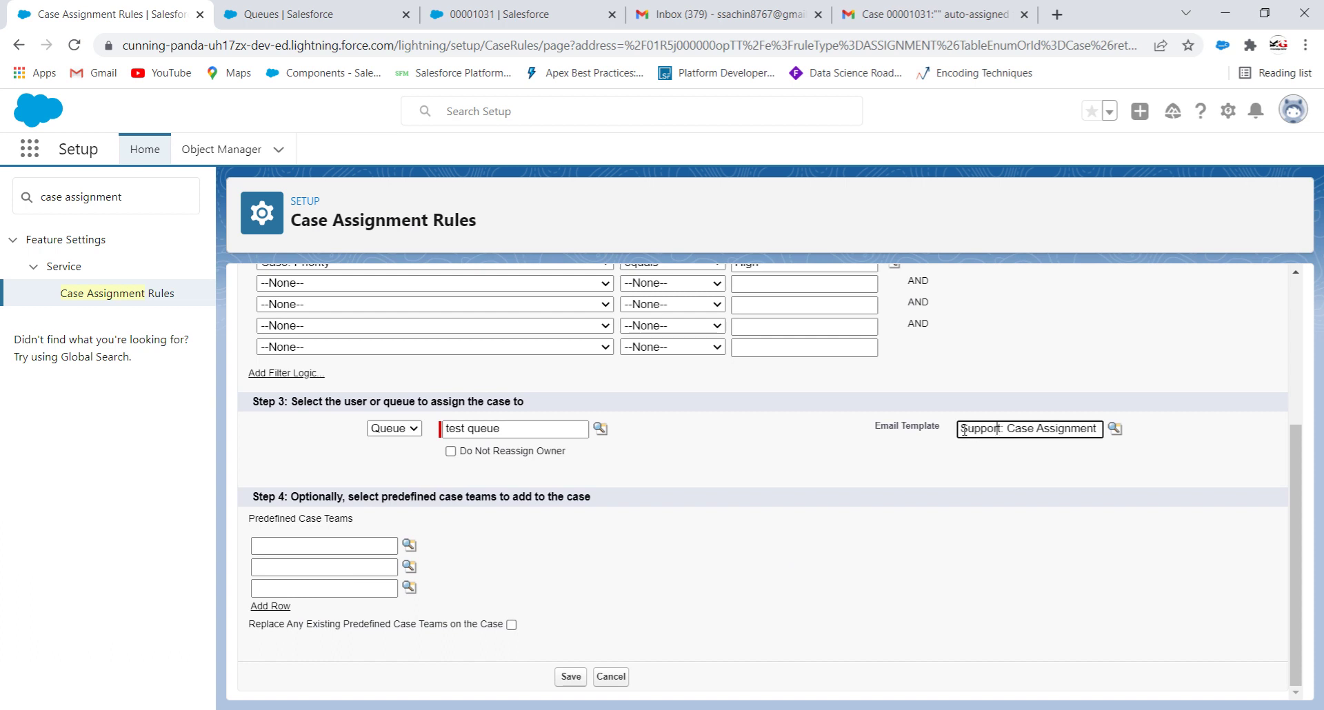
left_click_drag(965, 429, 1157, 436)
key("ctrl+c")
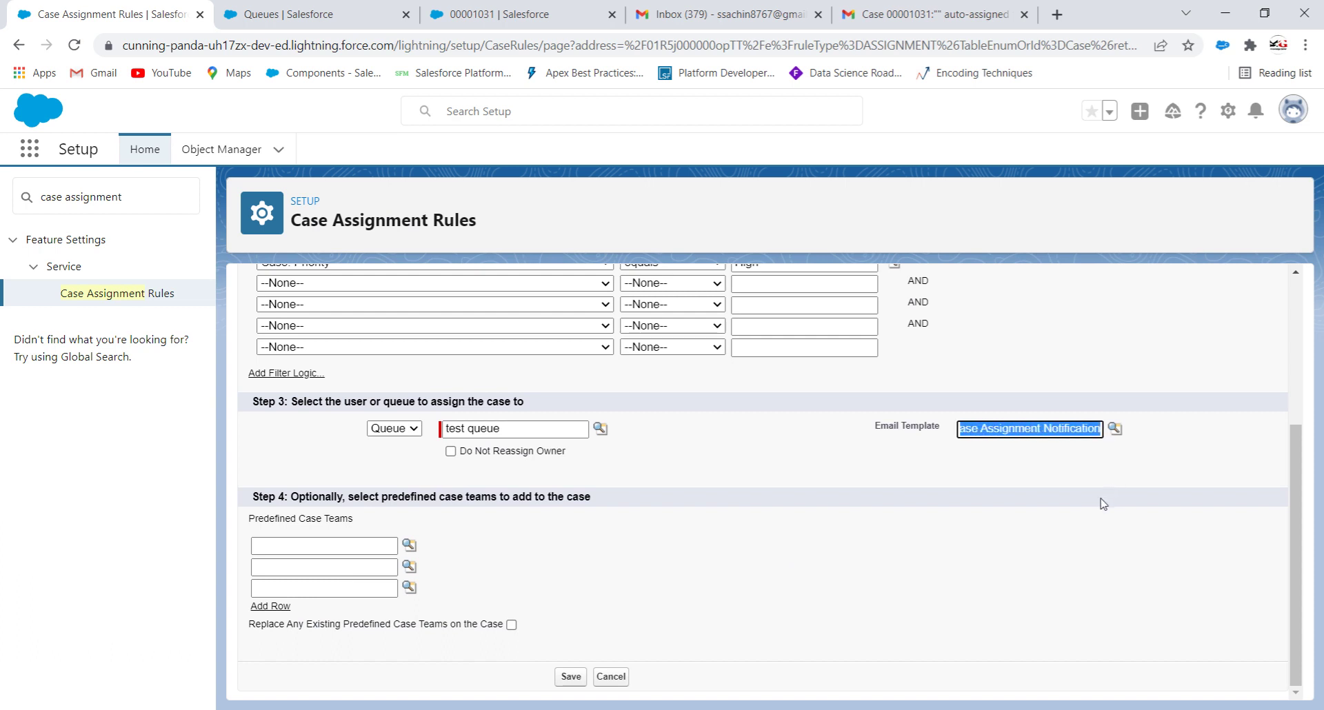
- Search Setup for email templates in the tab showing the queue and open the Classic Email Templates list
left_click(509, 13)
left_click(286, 14)
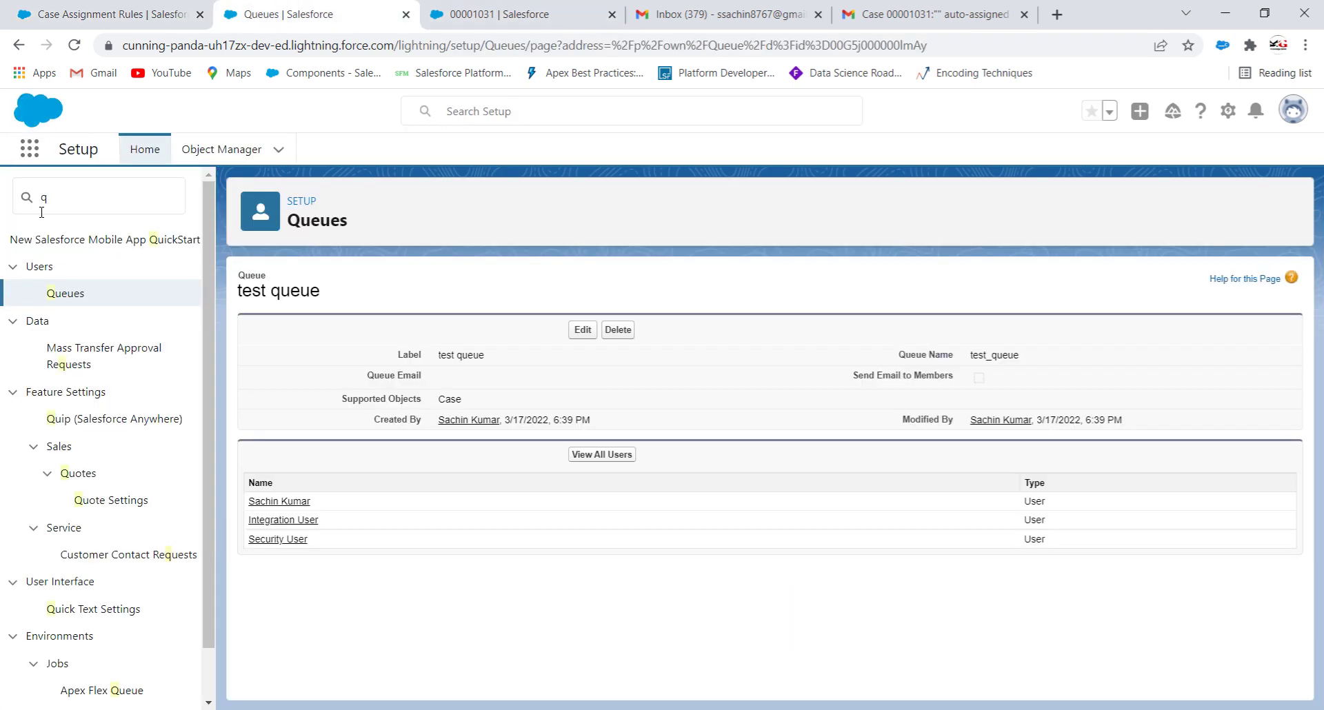
left_click(68, 201)
key("BackSpace")
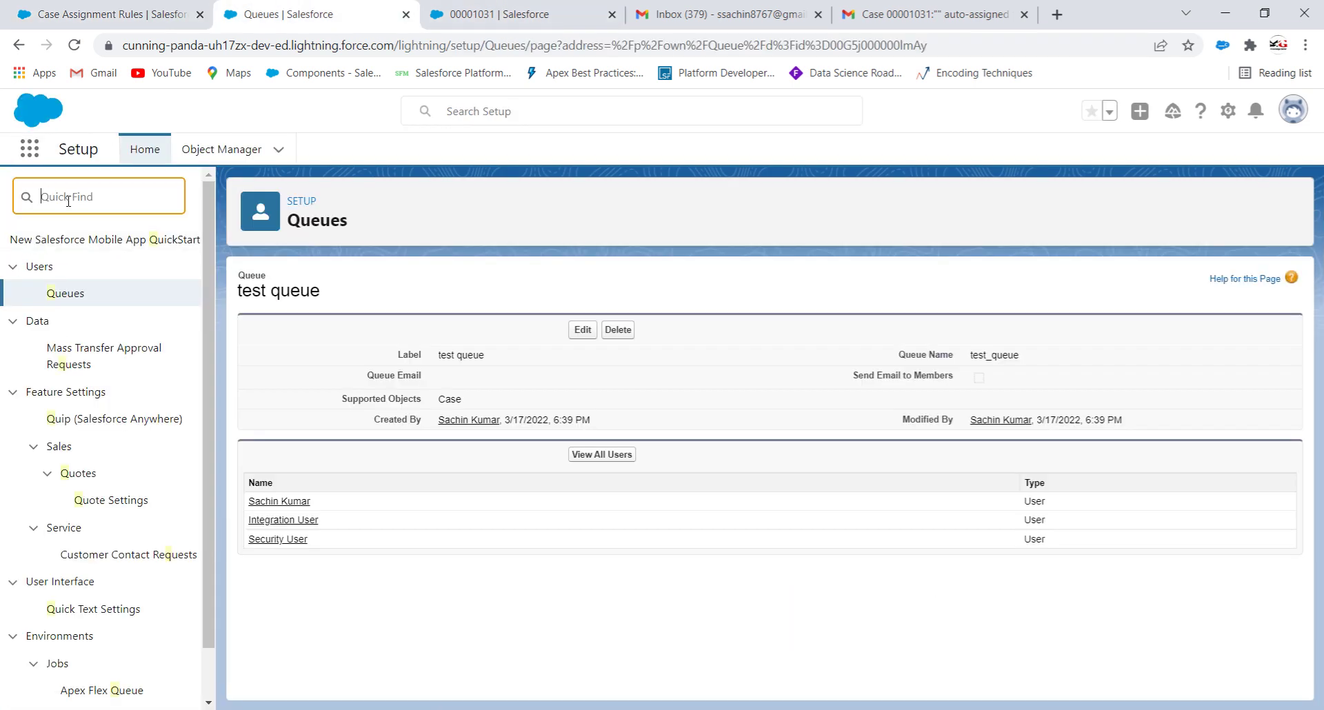
type("email templae")
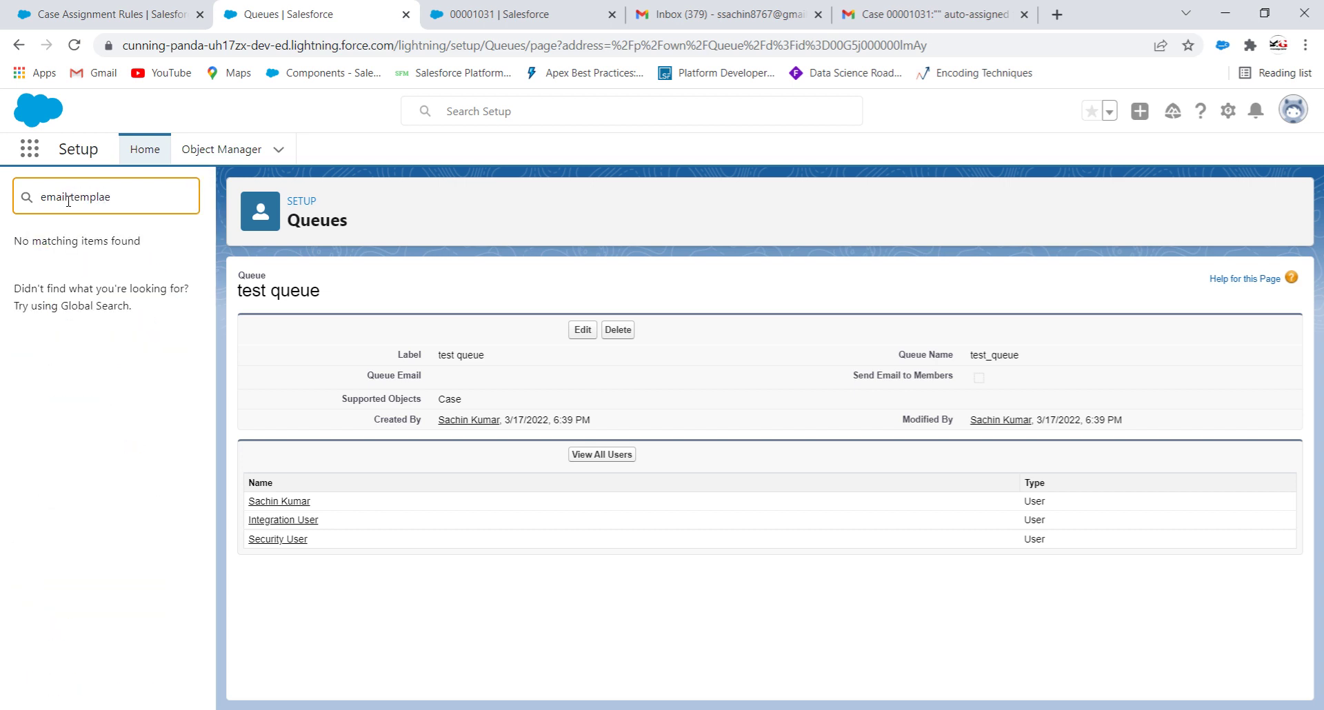
key("BackSpace")
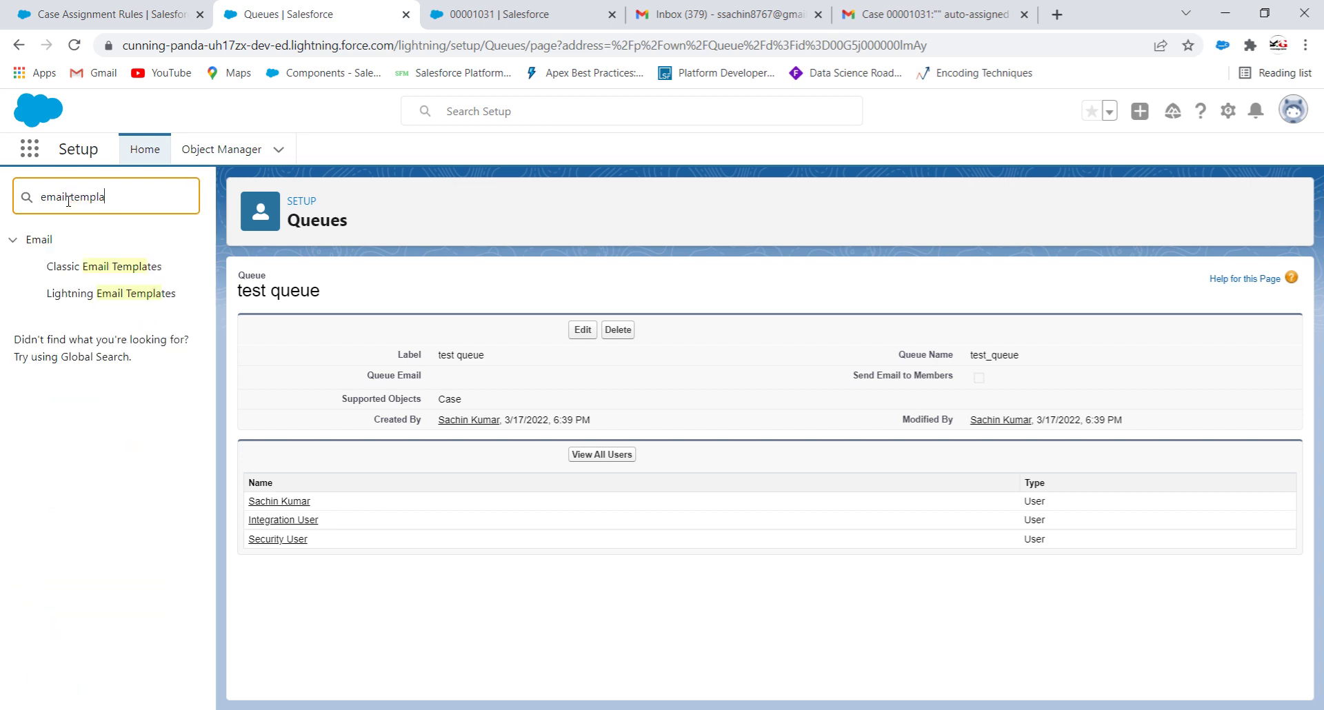
left_click(110, 292)
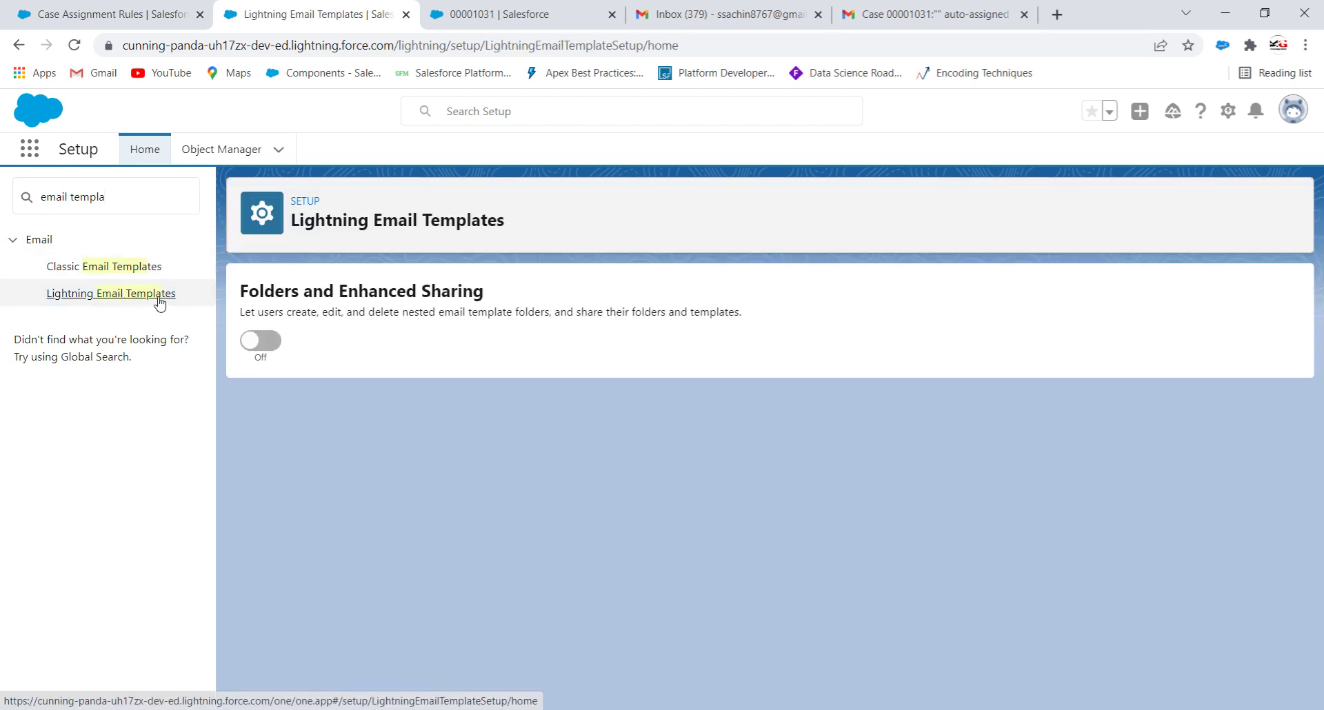
left_click(104, 274)
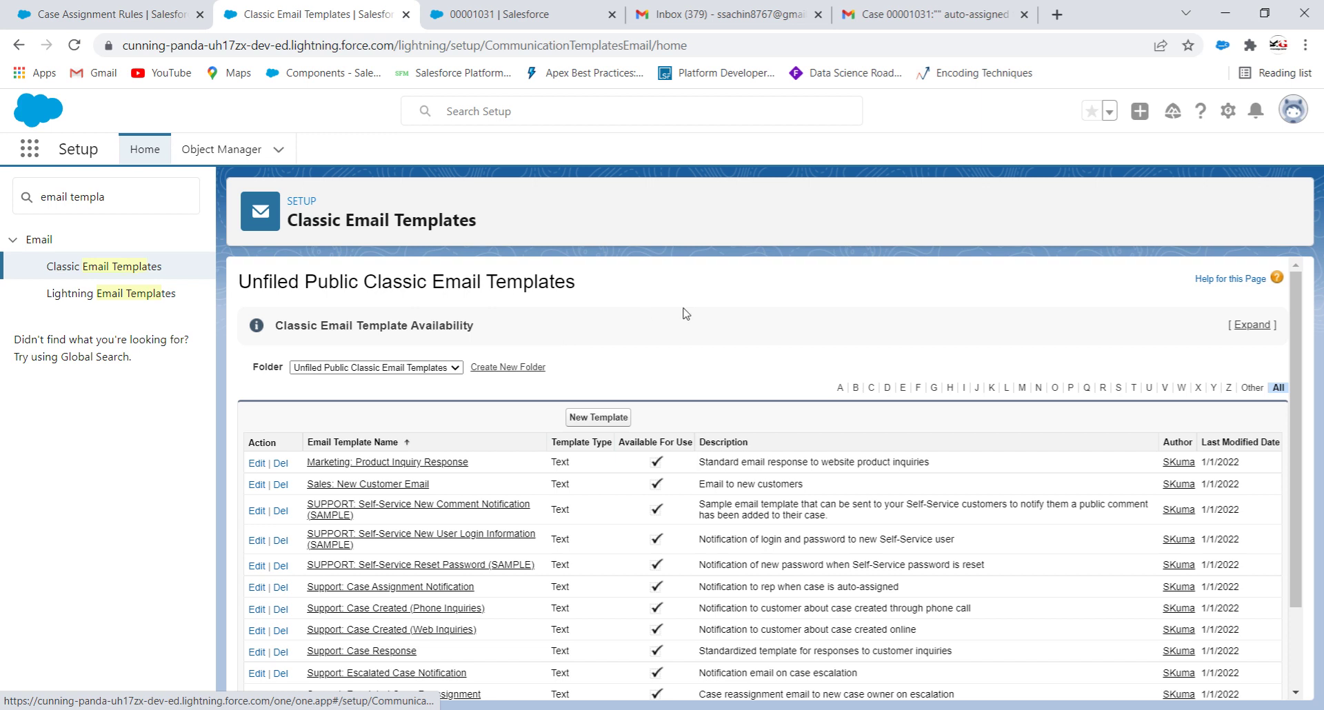
- Find the copied name "Support: Case Assignment Notification" in the template list, open that template and read its plain text preview
key("ctrl+f")
key("ctrl+v")
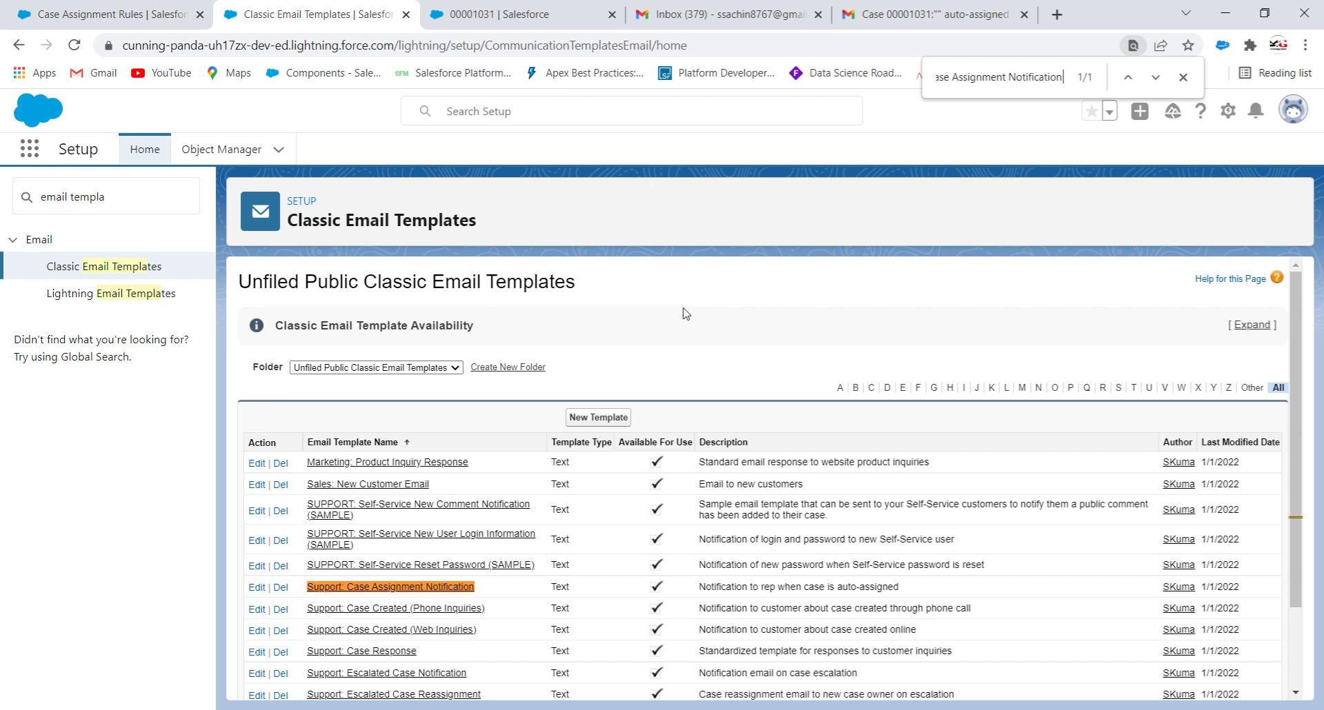
left_click(386, 587)
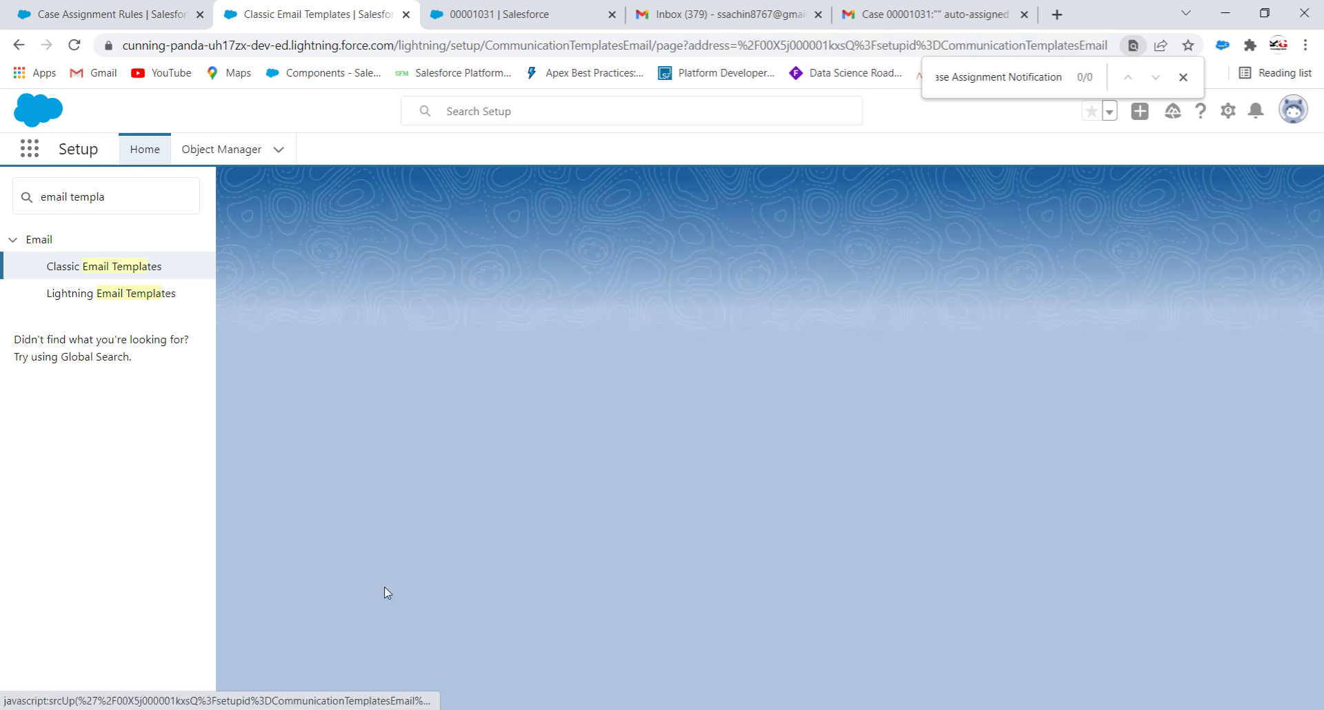
scroll(714, 461, "down", 3)
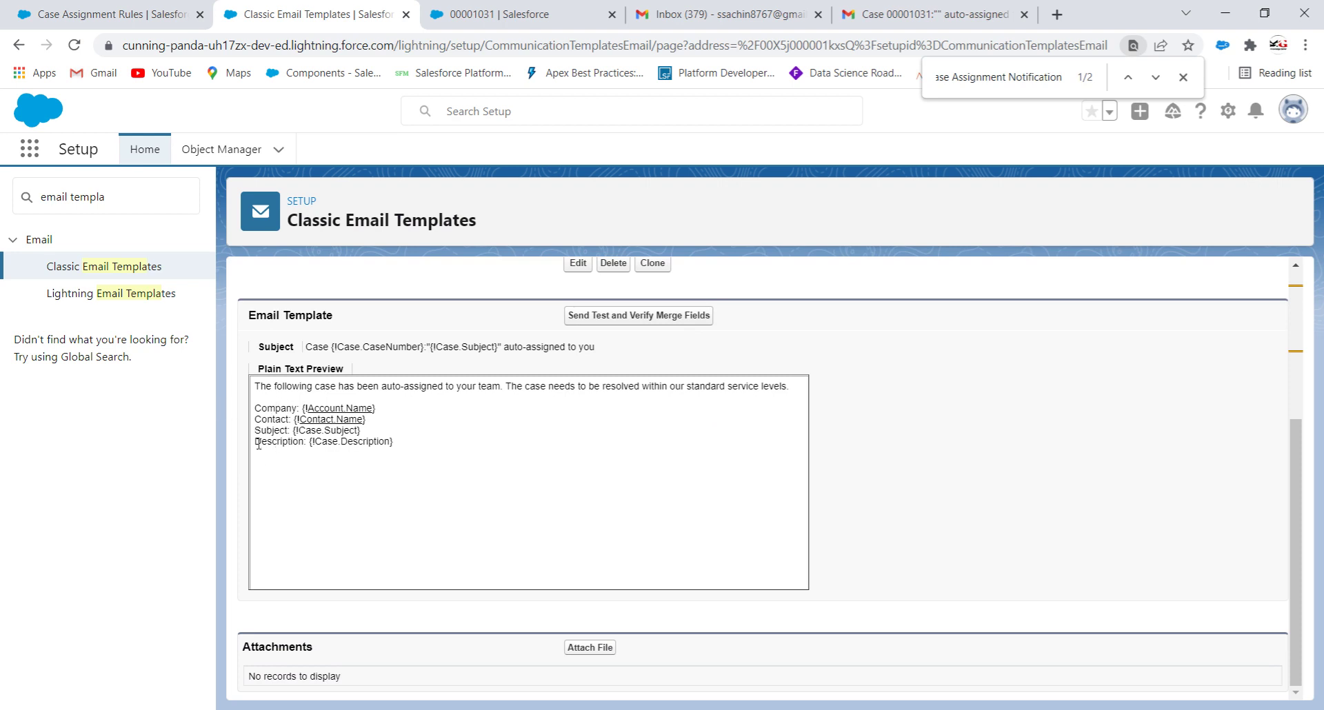
- Check the received case notification email against the template and select the opening sentence of the template's body to copy it
left_click(972, 8)
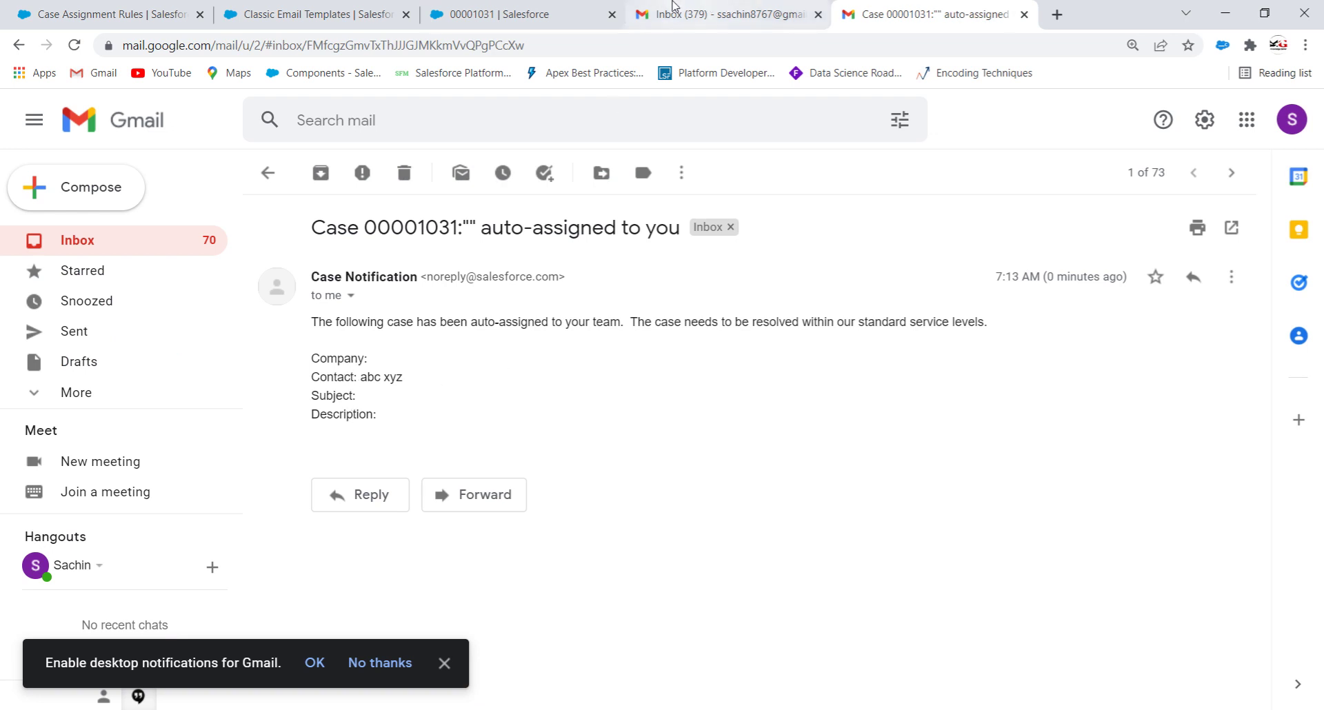
left_click(487, 20)
left_click(382, 9)
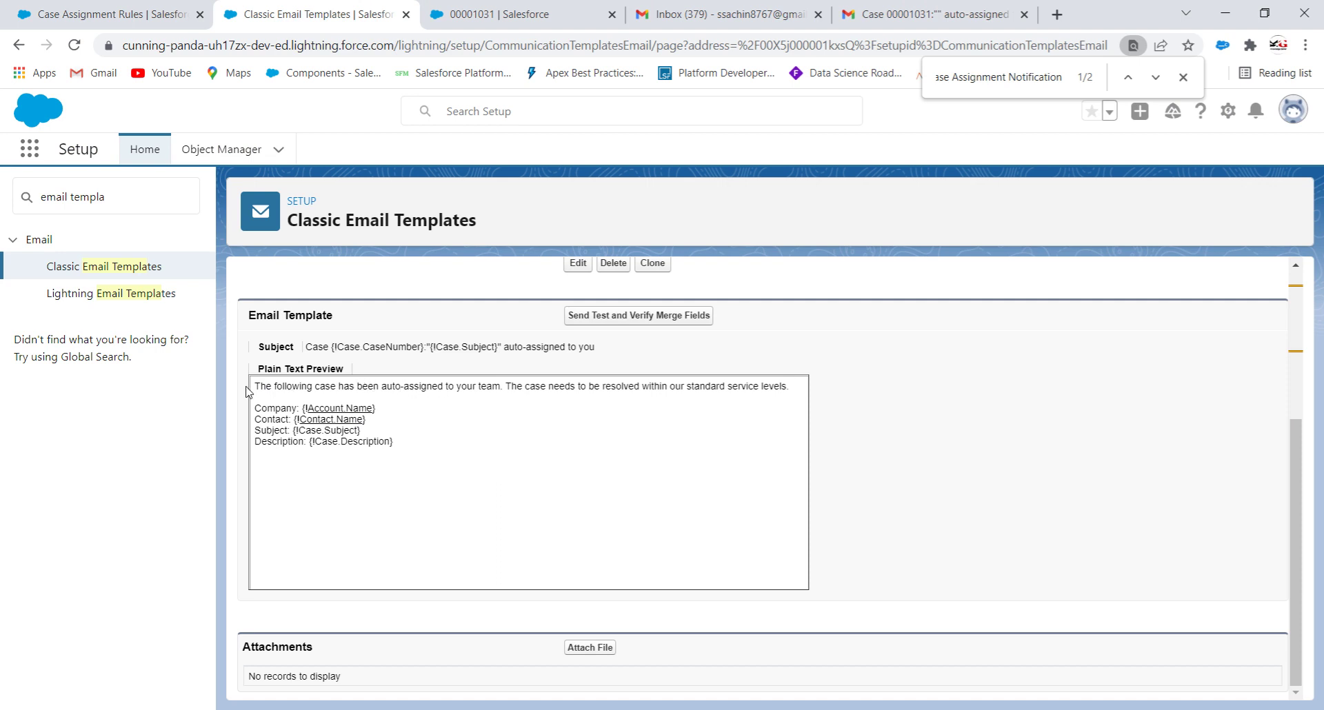
left_click_drag(254, 387, 790, 386)
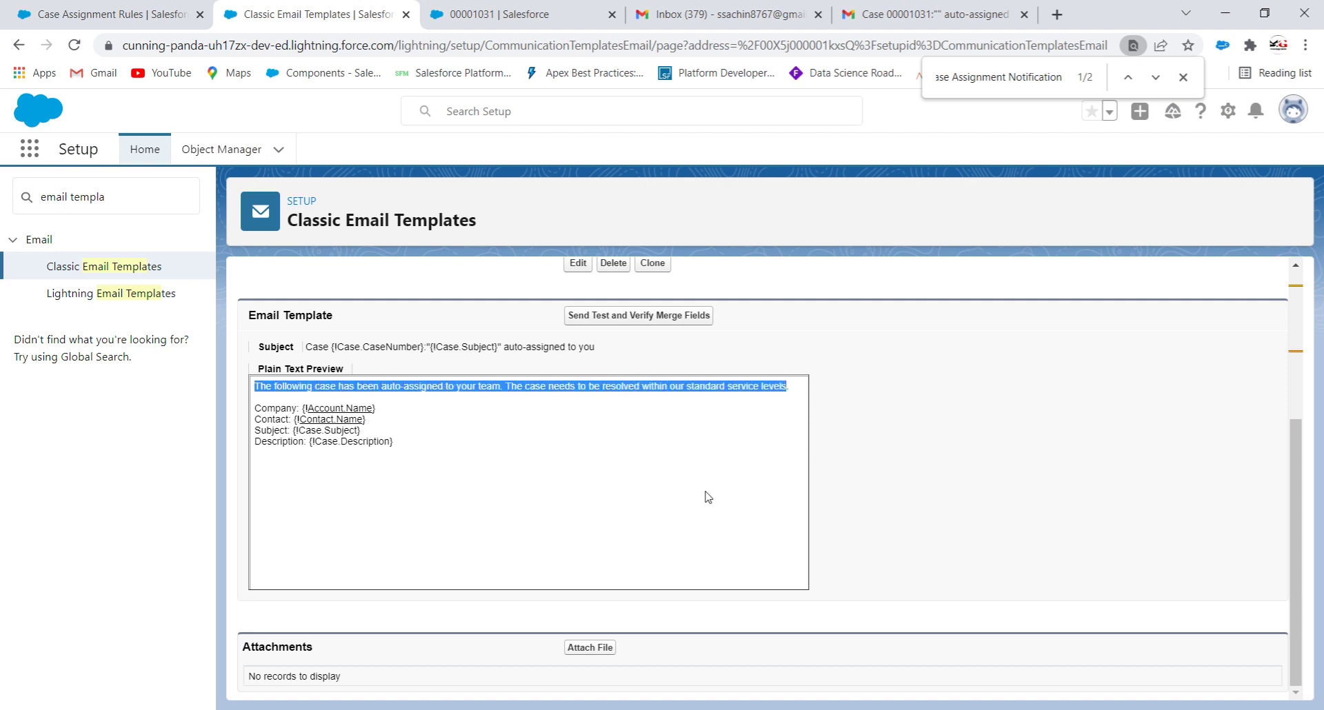
- Search the case notification email for the template's opening sentence, compare the wording, and dismiss the desktop notifications prompt
left_click(663, 15)
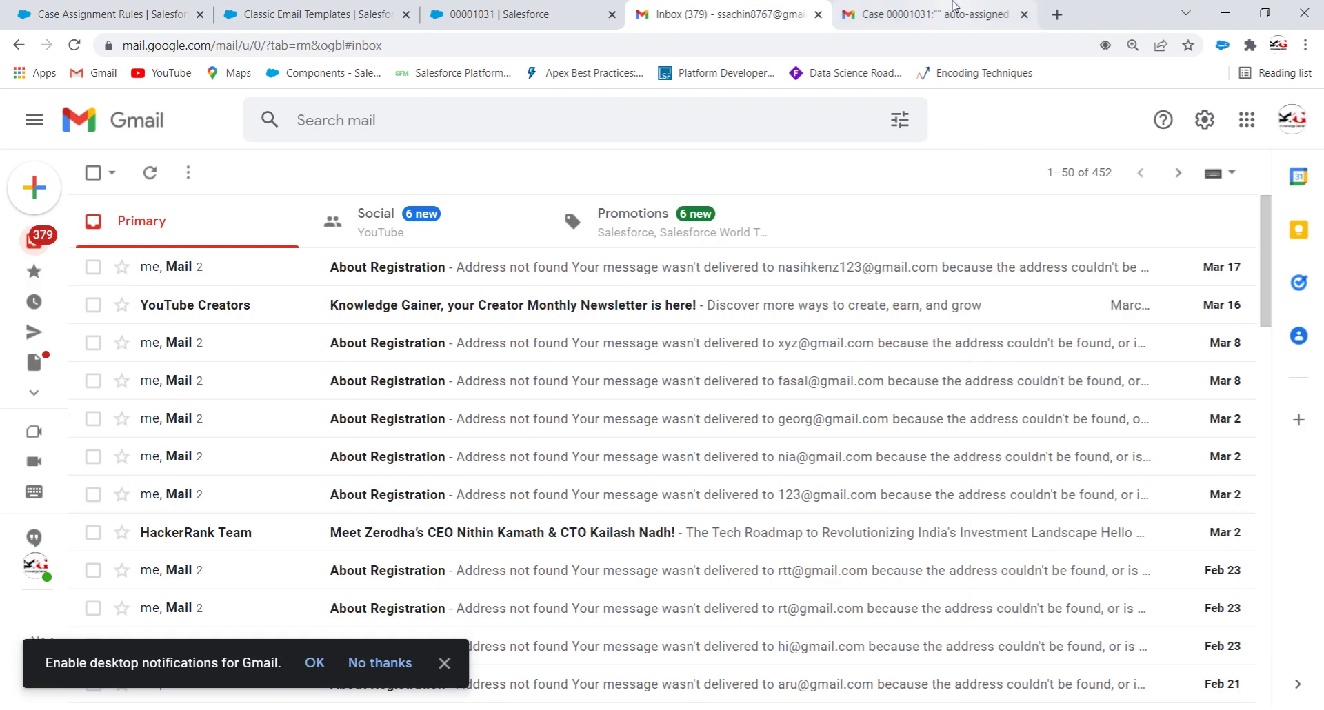
left_click(889, 13)
key("ctrl+f")
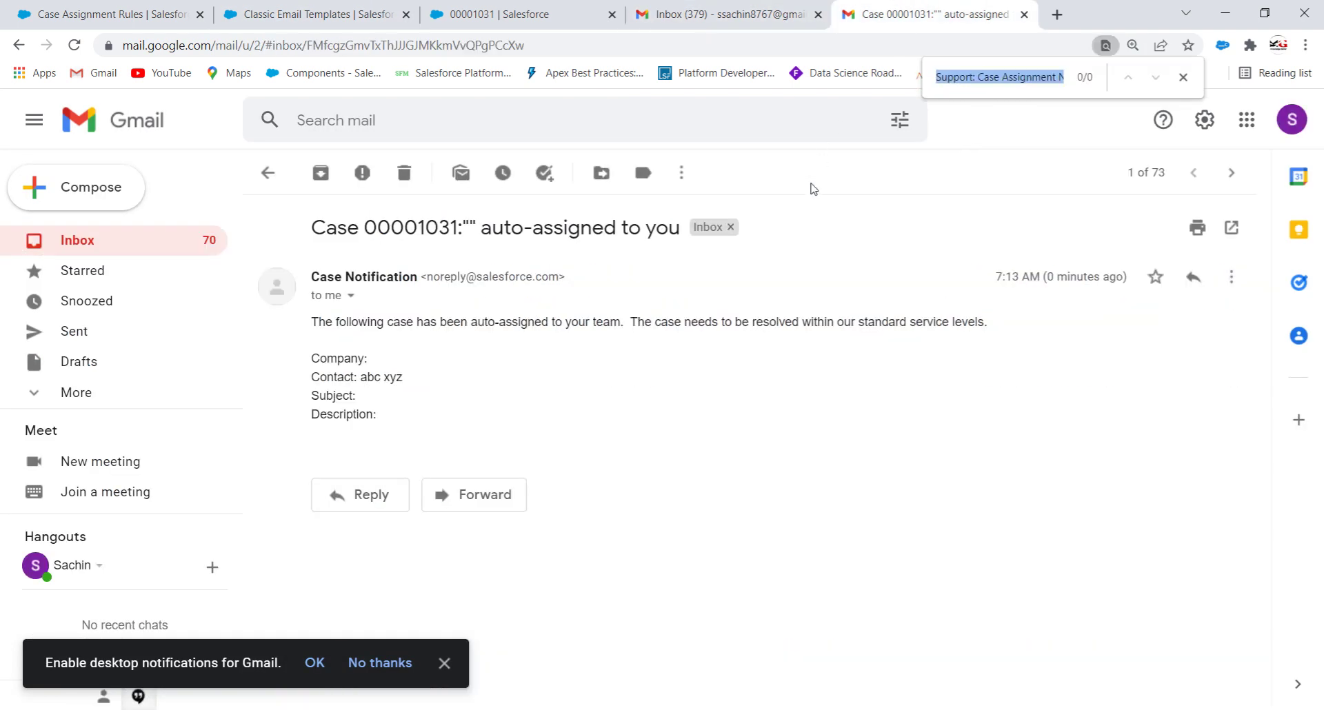
key("ctrl+v")
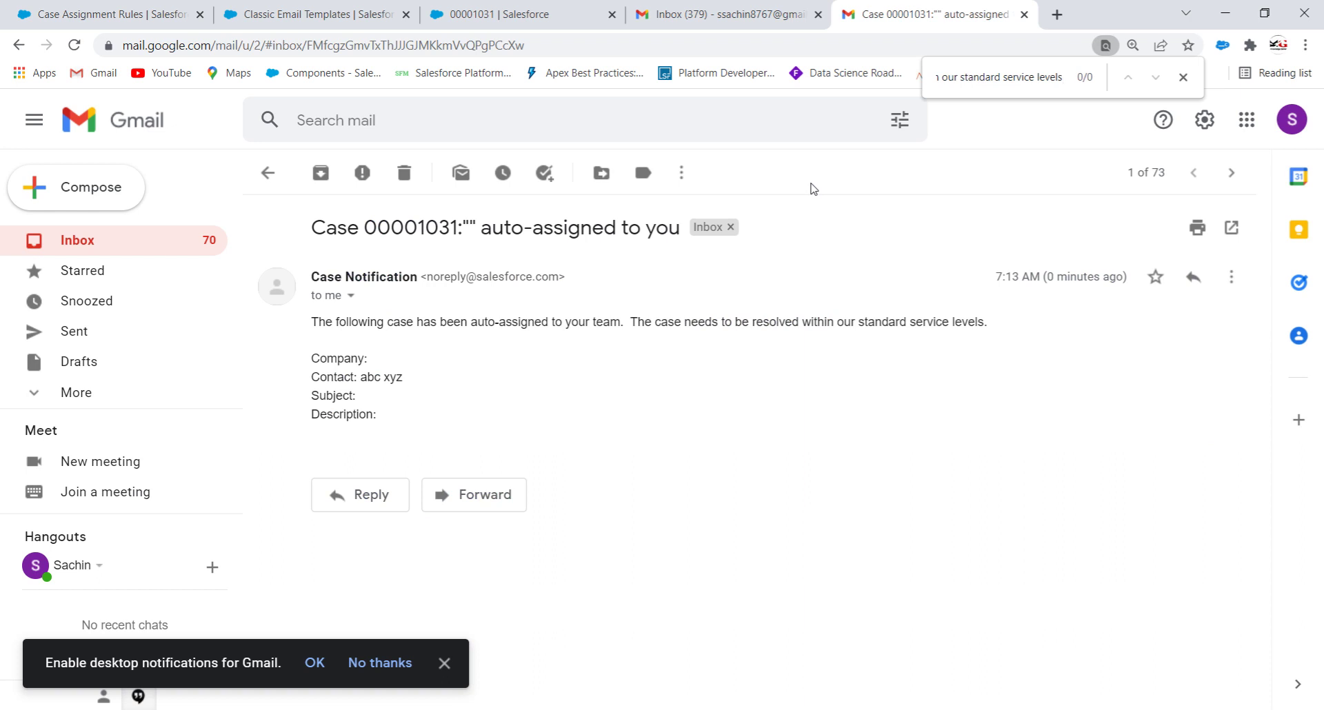
key("BackSpace")
key("Left")
key("Left")
key("Left")
key("Left")
key("Left")
key("Left")
key("Left")
key("Left")
key("Left")
key("Left")
key("Left")
key("Left")
key("Left")
key("Left")
key("Left")
key("Left")
key("Left")
key("Left")
key("Left")
key("Left")
key("Left")
key("Left")
key("Left")
key("Left")
key("Left")
key("Left")
key("Left")
key("Left")
key("Left")
key("Left")
key("Left")
key("Left")
key("Left")
key("Left")
key("Left")
key("Left")
key("Left")
key("Left")
key("Left")
key("Left")
key("Left")
key("Left")
key("Left")
key("Left")
key("Left")
key("Left")
key("Left")
key("Left")
key("Left")
key("Left")
key("Left")
key("Left")
key("Left")
left_click_drag(312, 324, 550, 322)
left_click(616, 345)
left_click(446, 662)
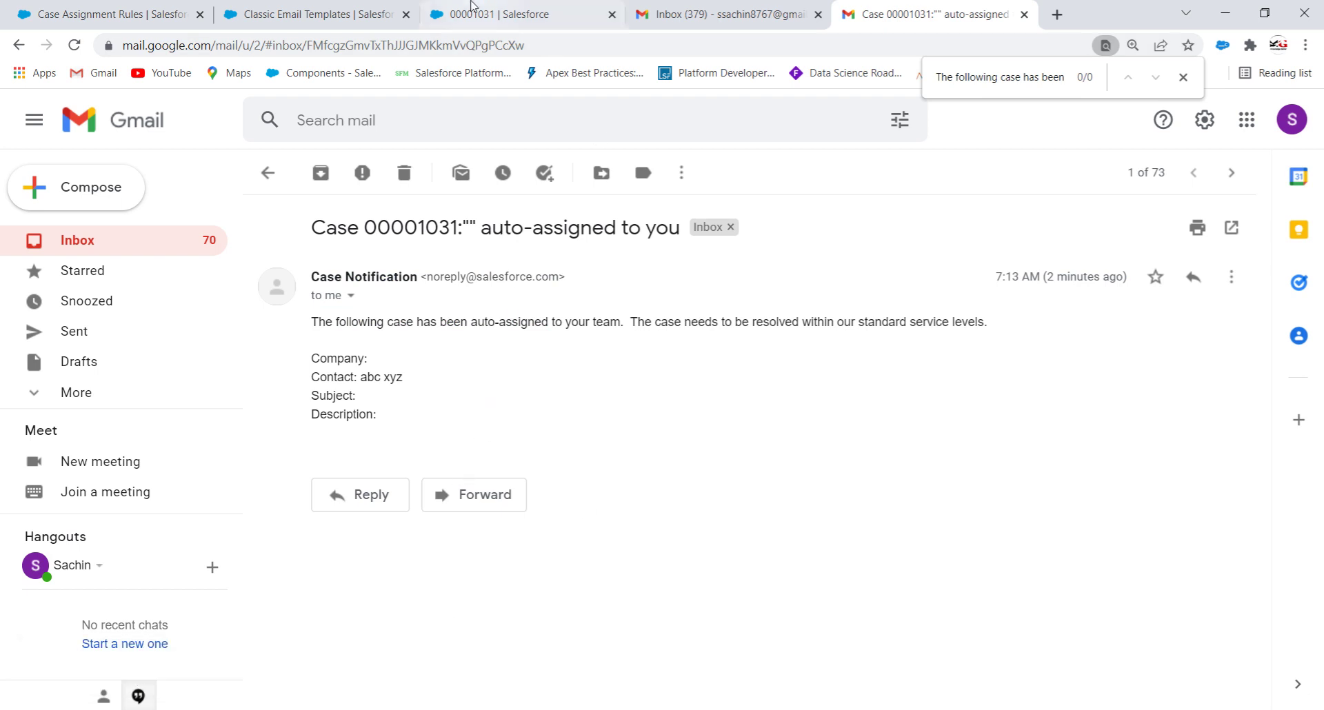
- Return to the assignment rule entry being edited and review its criteria, assigned queue and email template
left_click(136, 10)
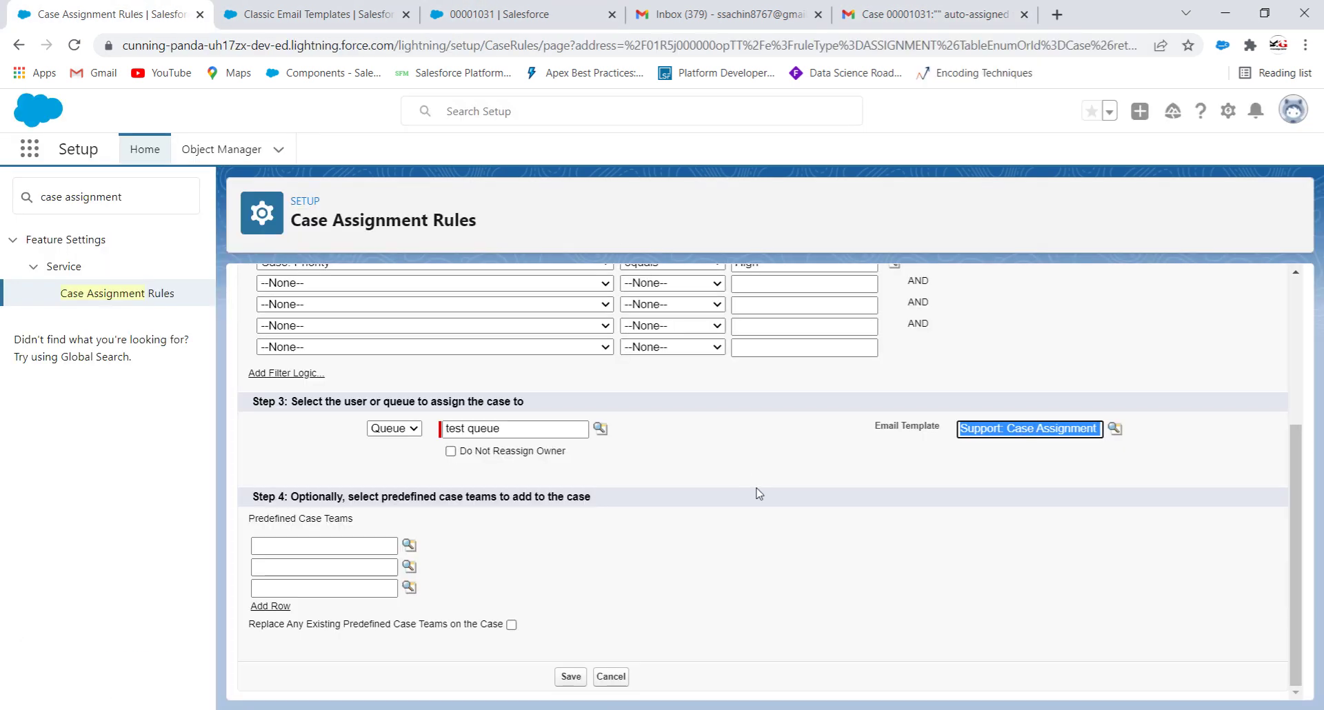
scroll(718, 457, "up", 4)
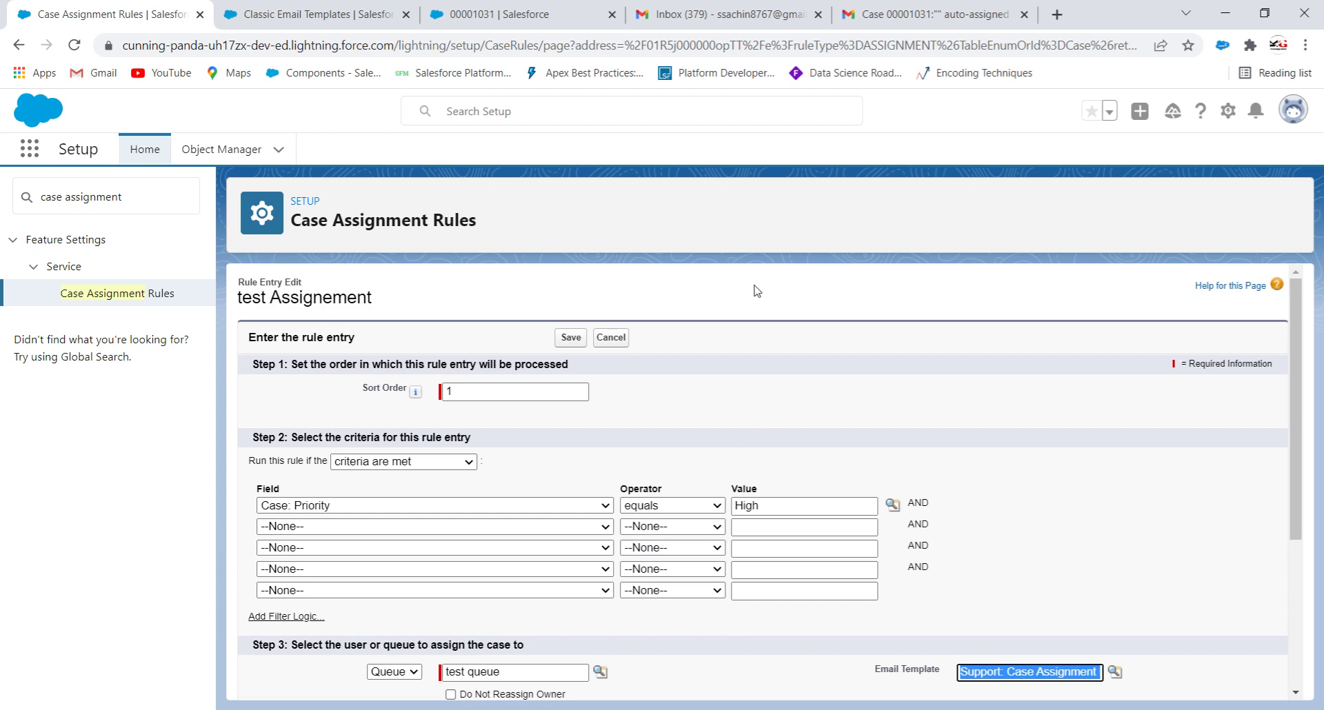